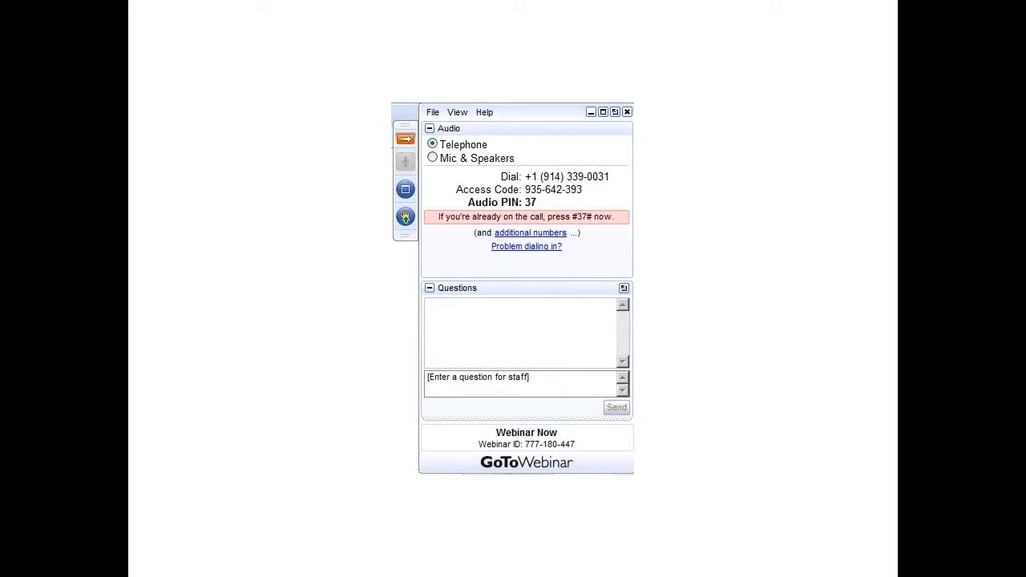
Step: Switch to Tabs3 General Ledger and show the Main tasks in the Task Folders
key("alt+Tab")
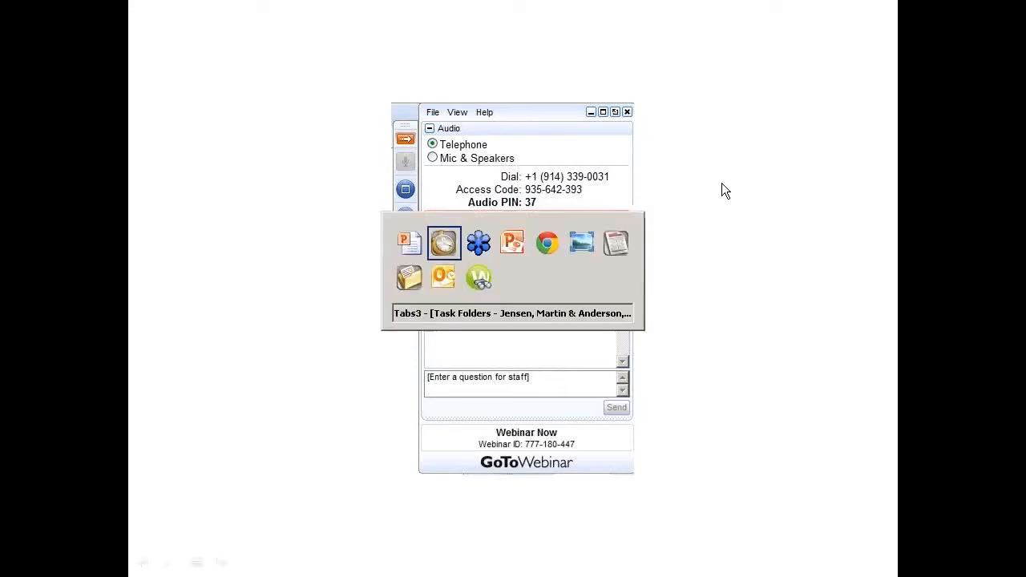
key("alt+Tab")
key("alt+Tab")
key("alt+Tab")
key("alt+Tab")
key("alt+Tab")
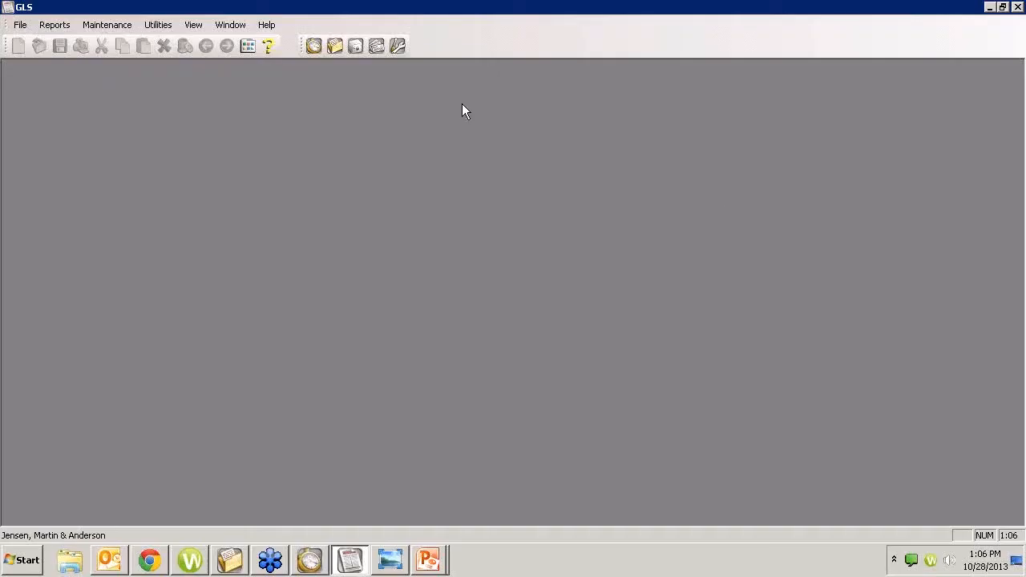
left_click(247, 47)
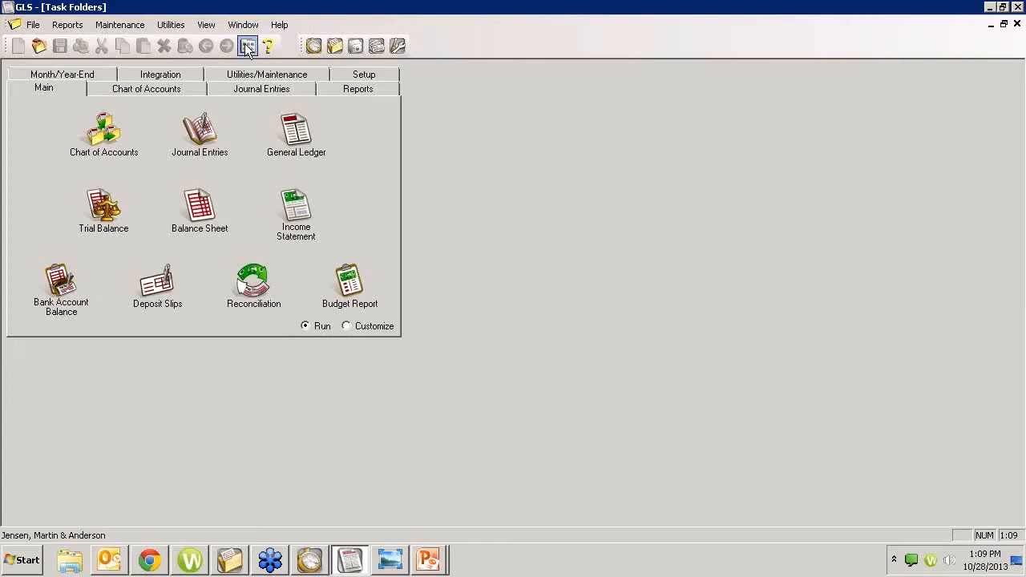
Step: Open the Journal Entries window, then close it to bring up the verification list
left_click(201, 138)
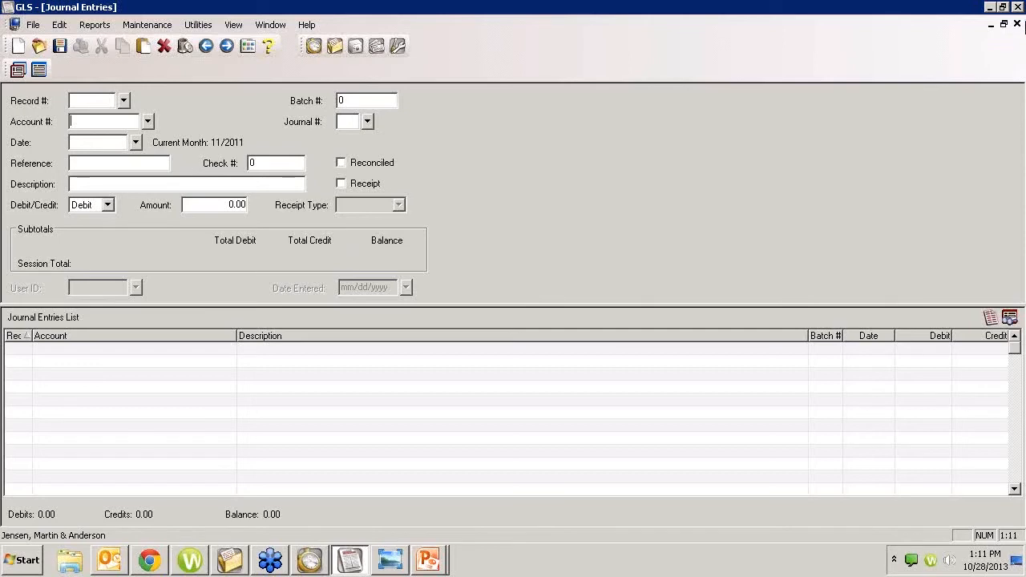
left_click(1016, 24)
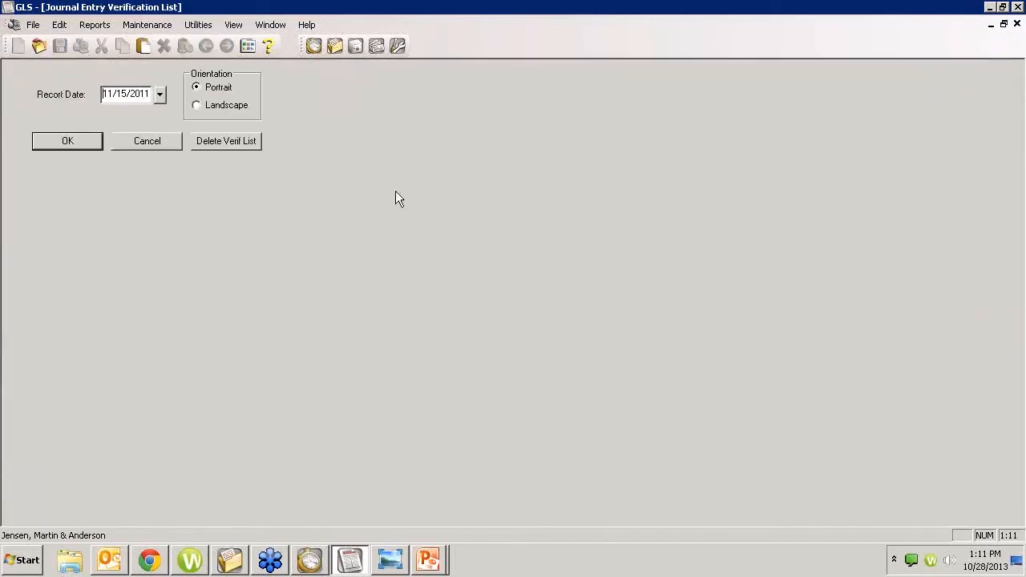
Step: Cancel the verification list and start Post PenSoft Payroll Data from Integration, skipping the backup
left_click(163, 141)
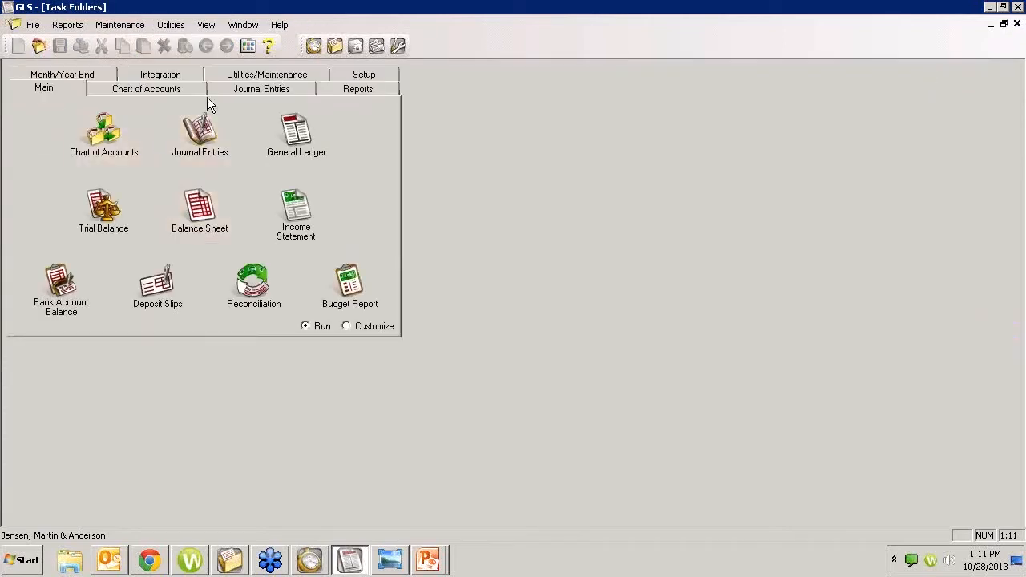
left_click(170, 75)
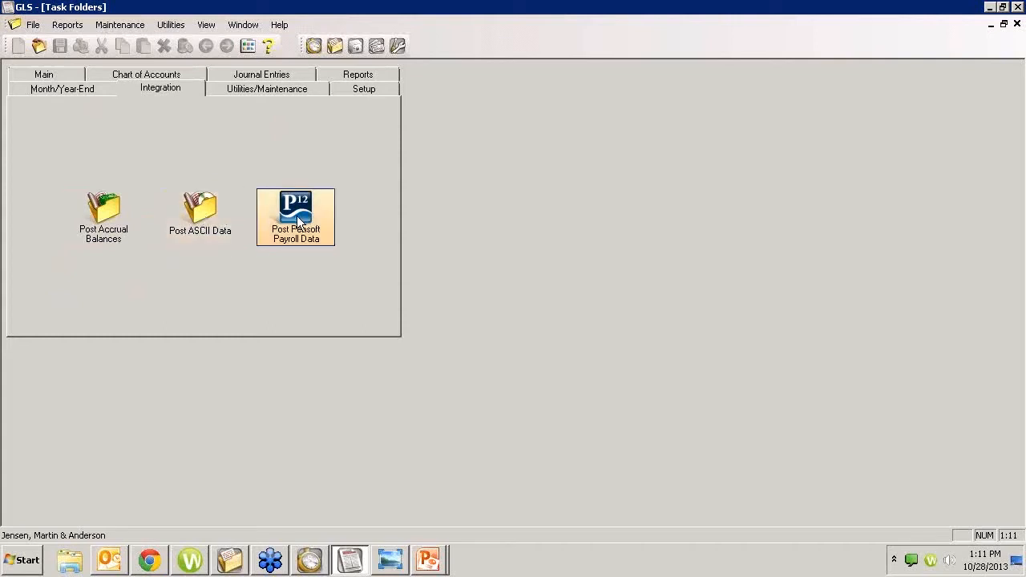
left_click(274, 206)
left_click(540, 324)
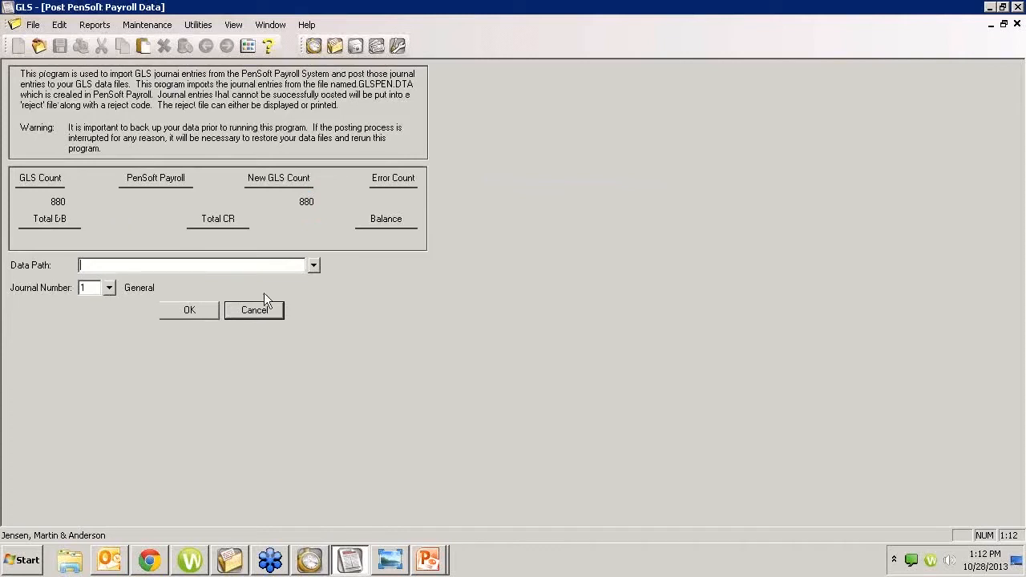
left_click(318, 264)
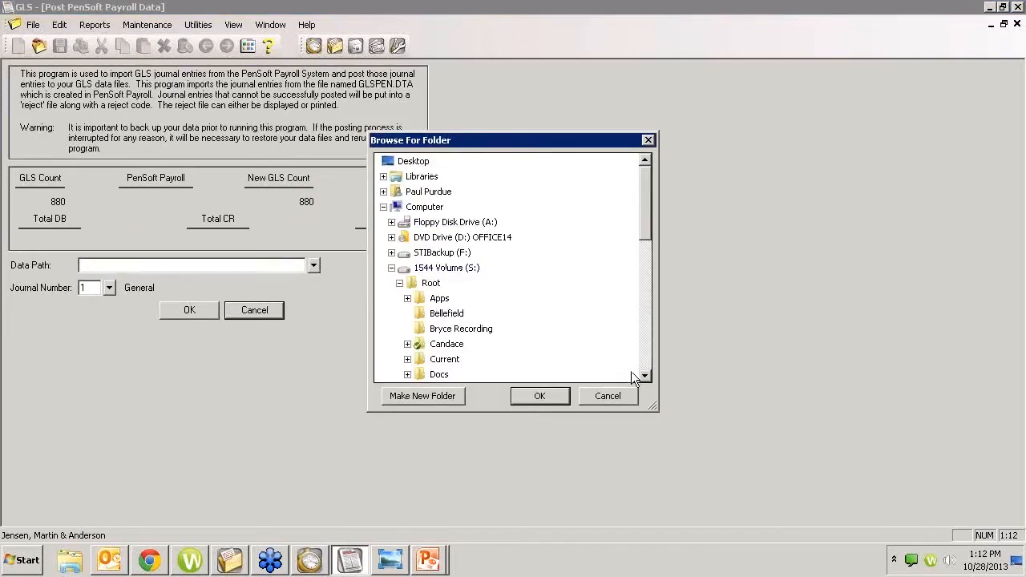
Step: Cancel the folder browse and close the Post PenSoft Payroll Data form and verification list
left_click(608, 395)
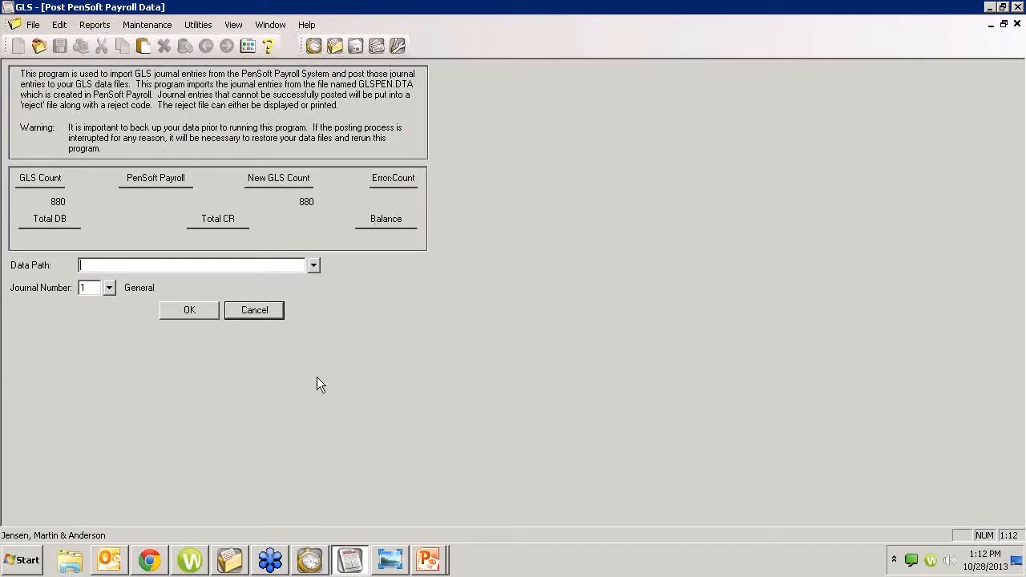
left_click(1017, 24)
left_click(160, 140)
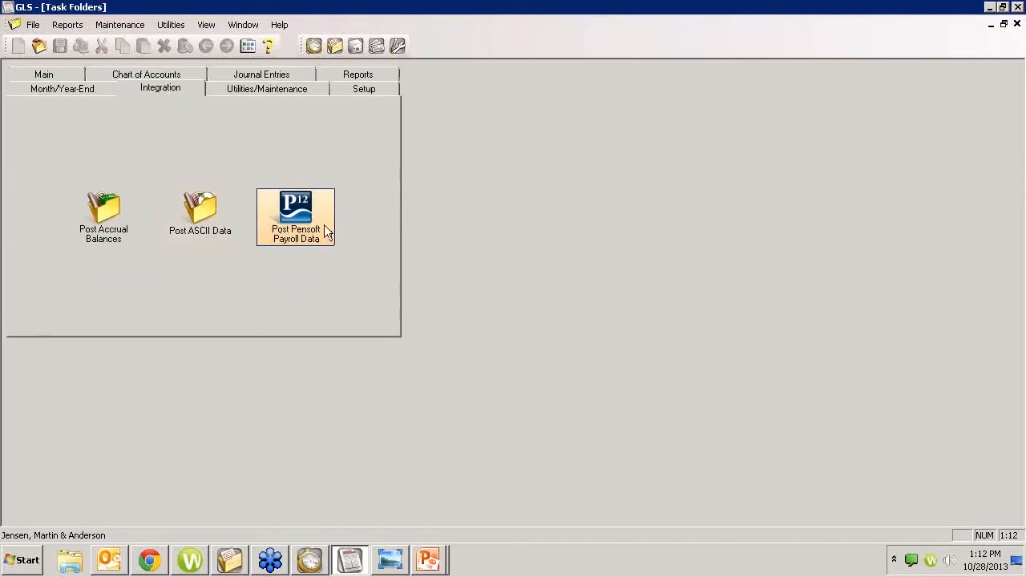
left_click(224, 225)
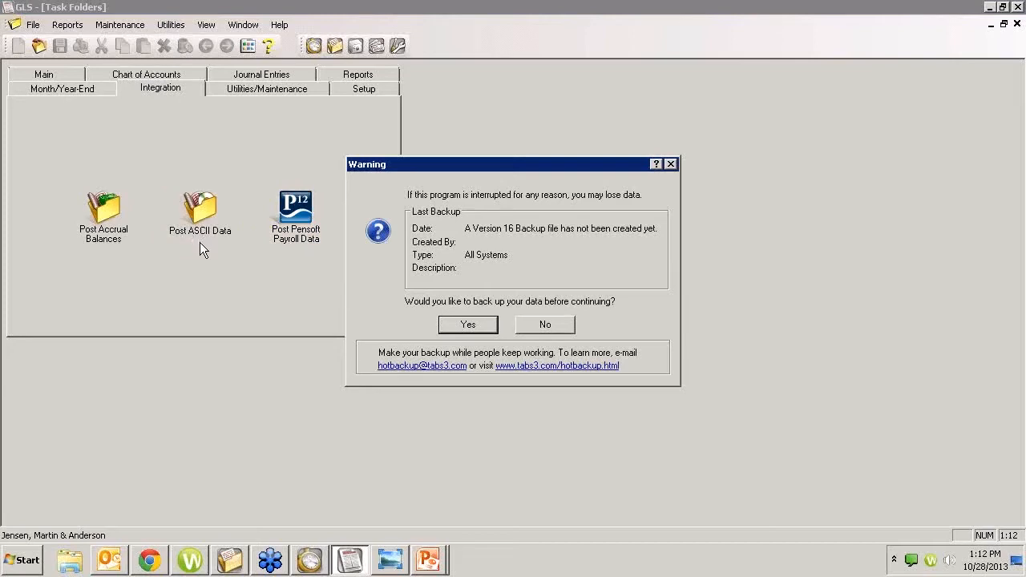
left_click(545, 325)
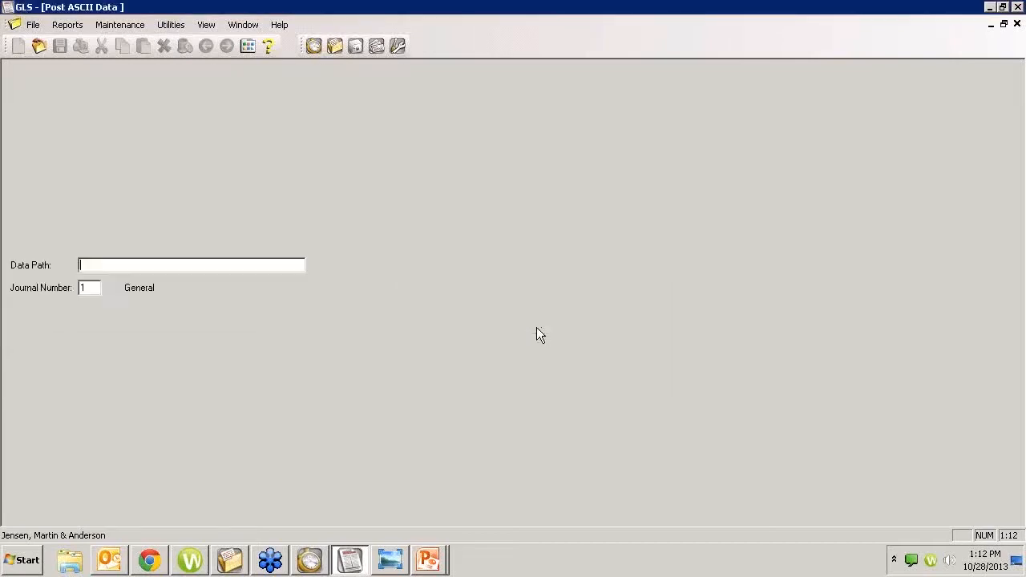
left_click(315, 265)
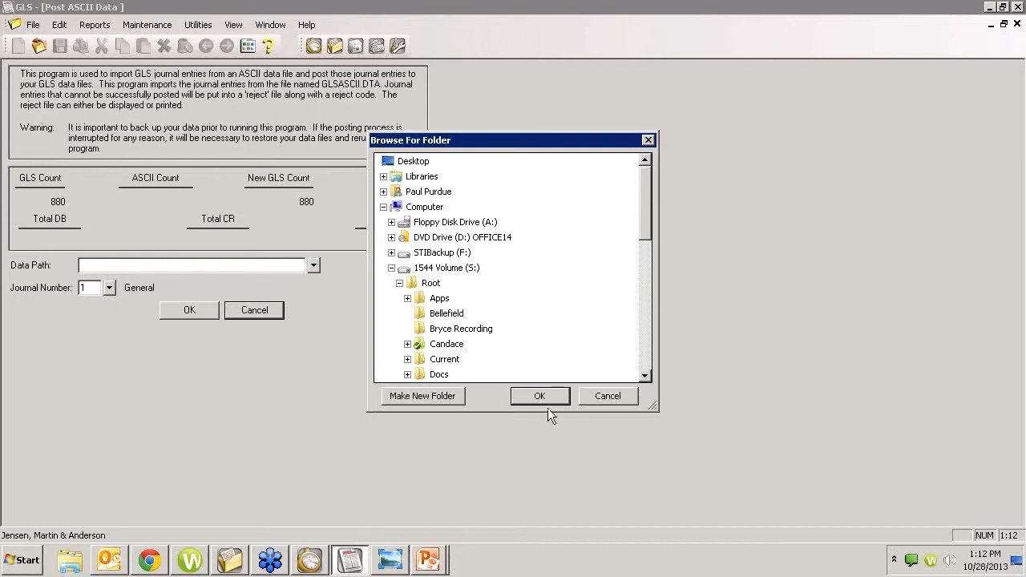
left_click(584, 392)
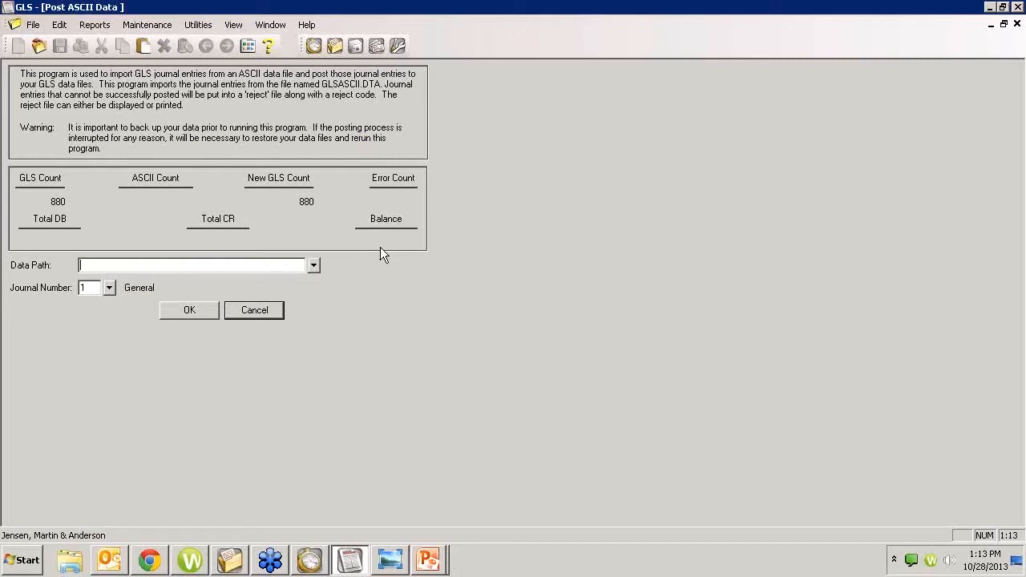
left_click(1016, 23)
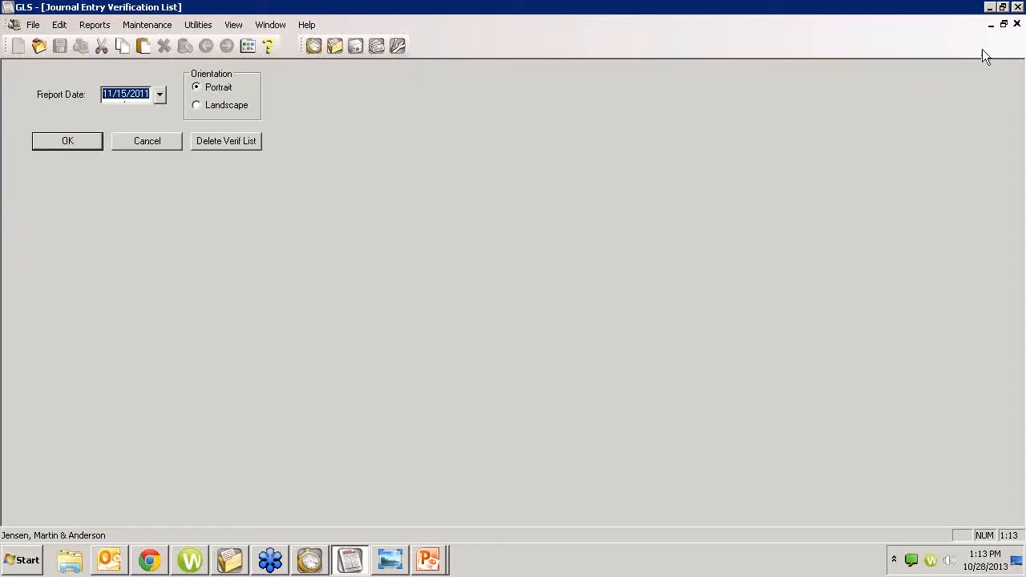
left_click(153, 145)
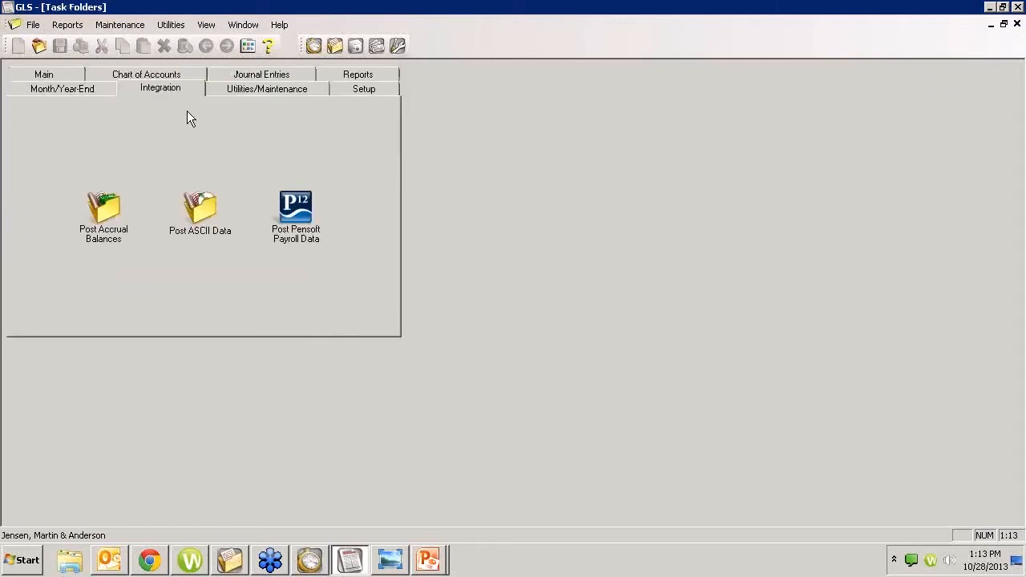
Step: Start Post ASCII Data from the Integration tasks without backing up, and show its help
left_click(43, 74)
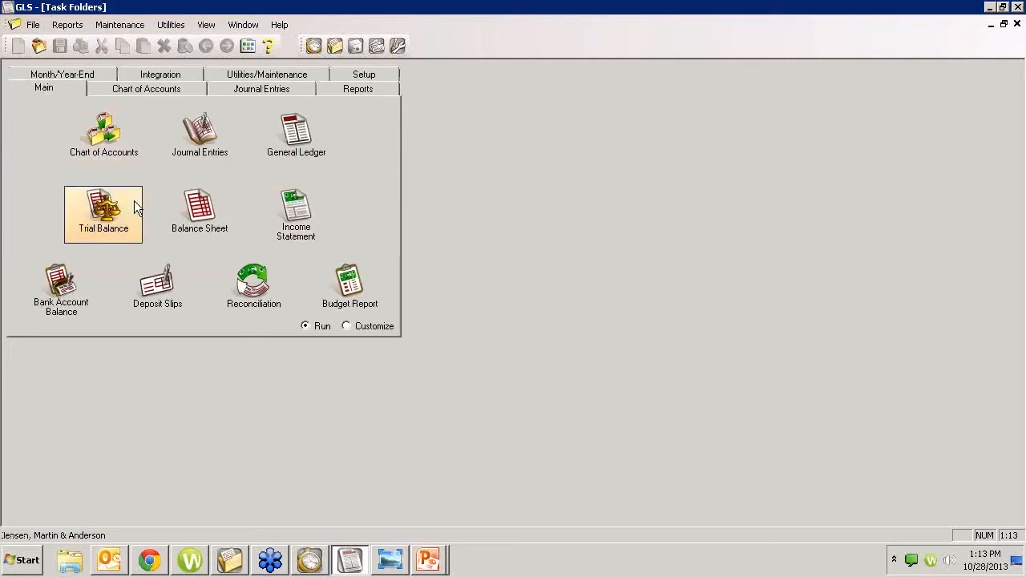
left_click(161, 77)
double_click(204, 208)
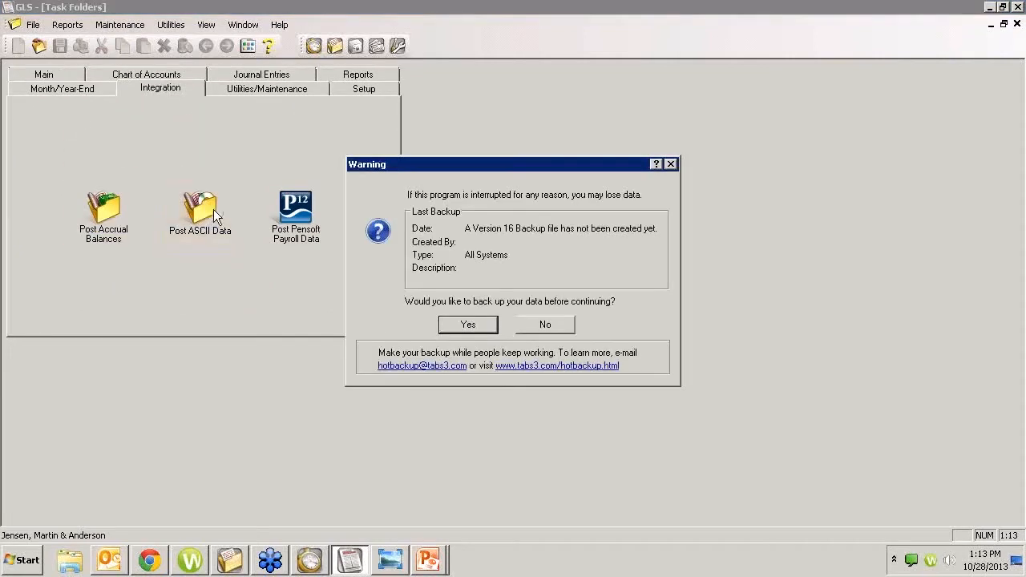
left_click(545, 323)
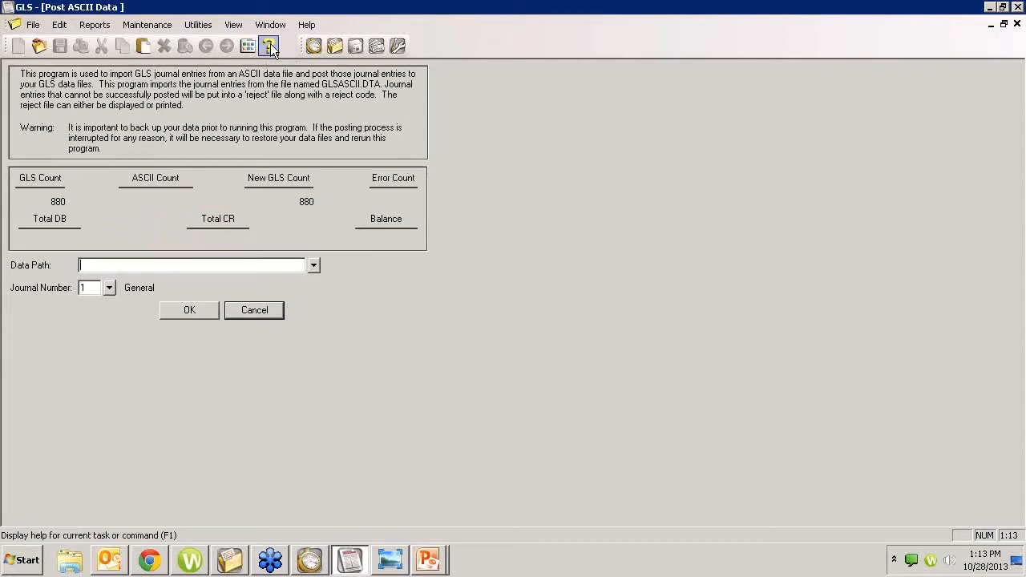
left_click(271, 46)
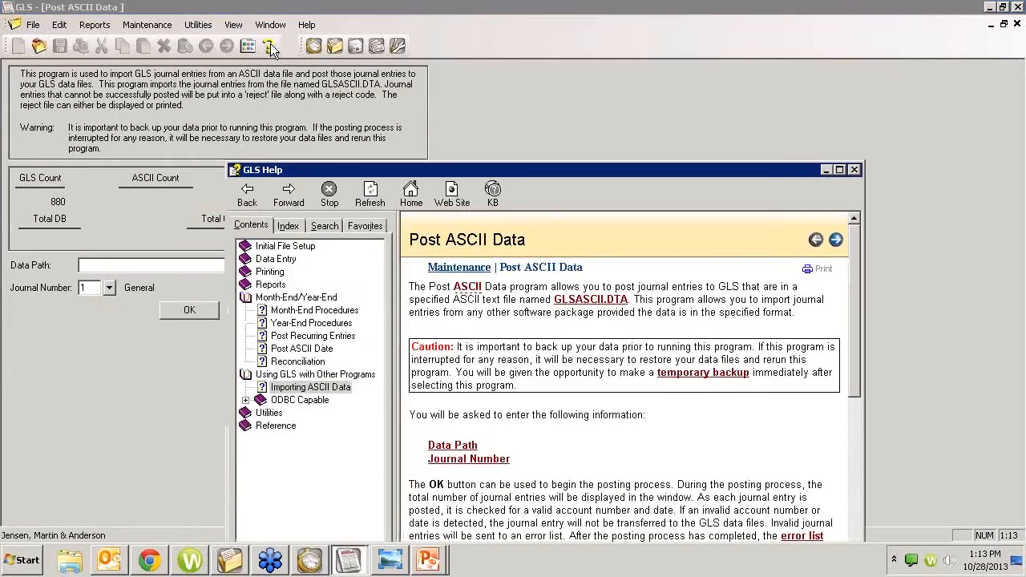
Step: Maximize the help, read the GLSASCII.DTA file format page, then close help
left_click_drag(581, 171, 535, 78)
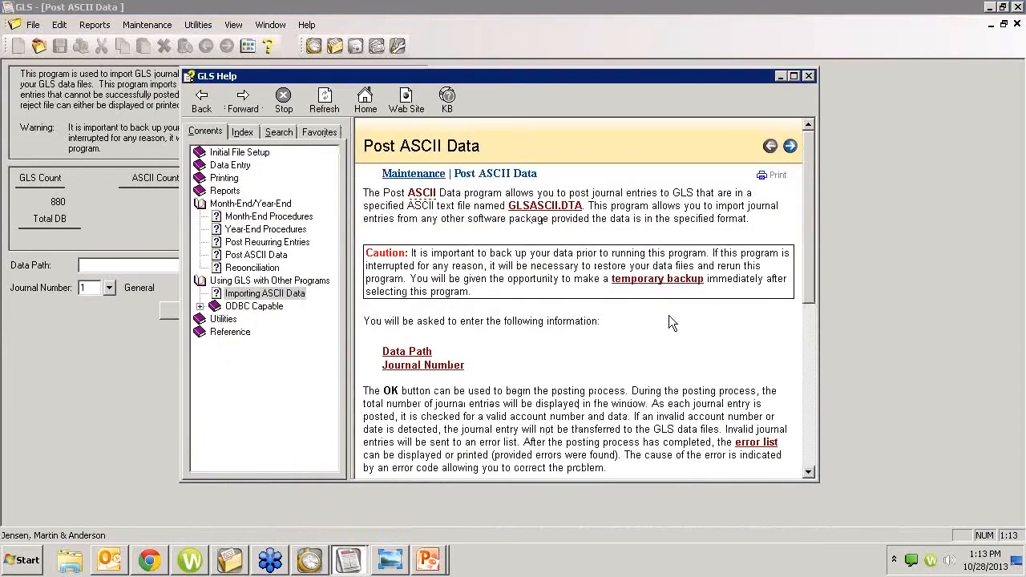
left_click(793, 77)
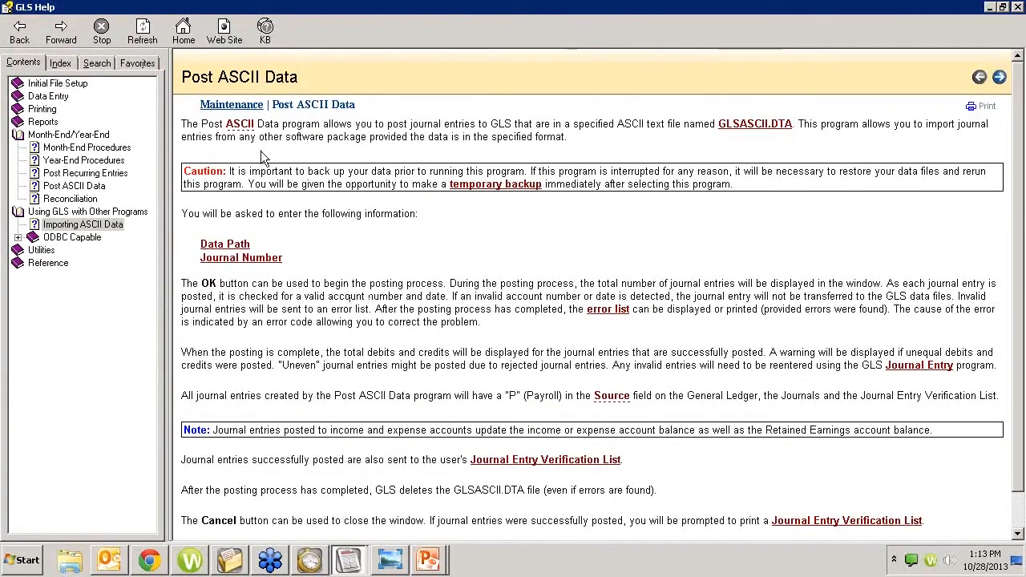
left_click(747, 128)
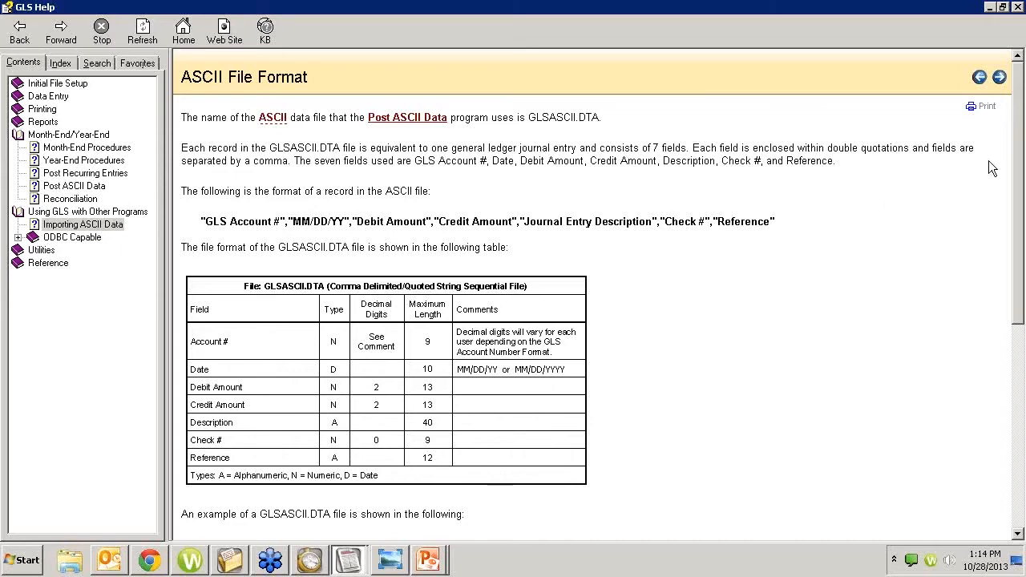
left_click(1019, 6)
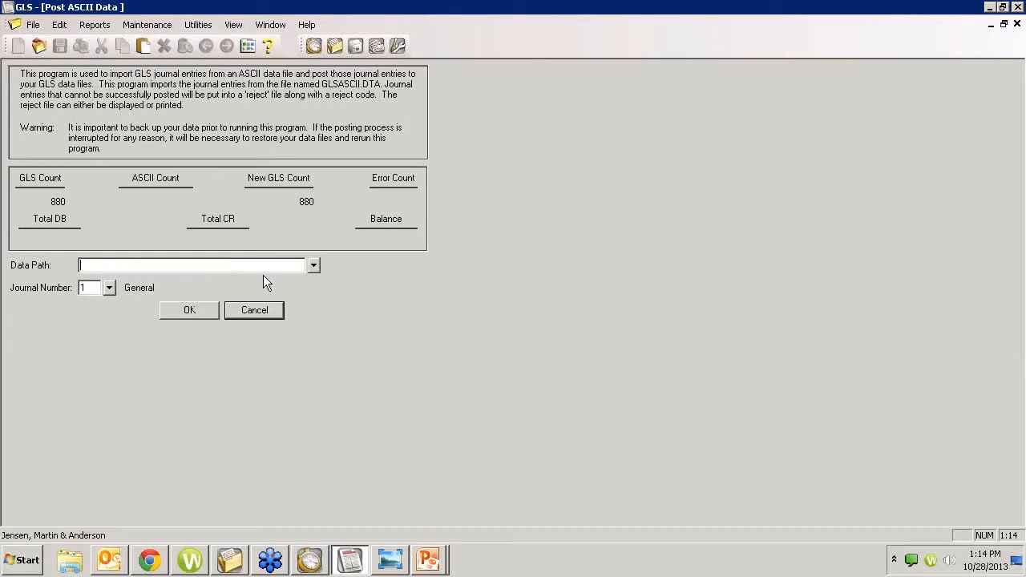
Step: Close Post ASCII Data and the verification list, then start Post PenSoft Payroll Data without backup
left_click(254, 311)
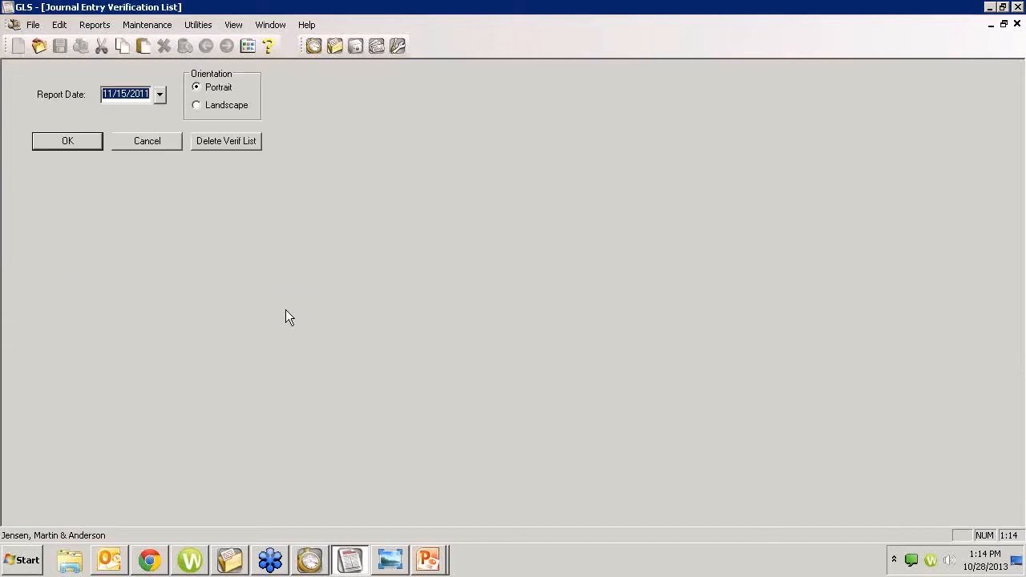
left_click(150, 145)
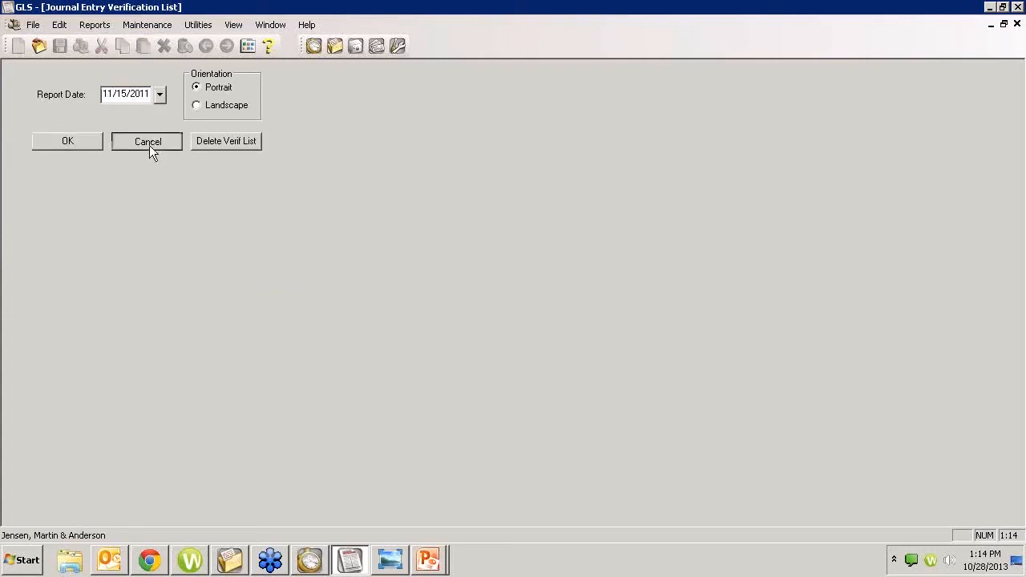
double_click(310, 215)
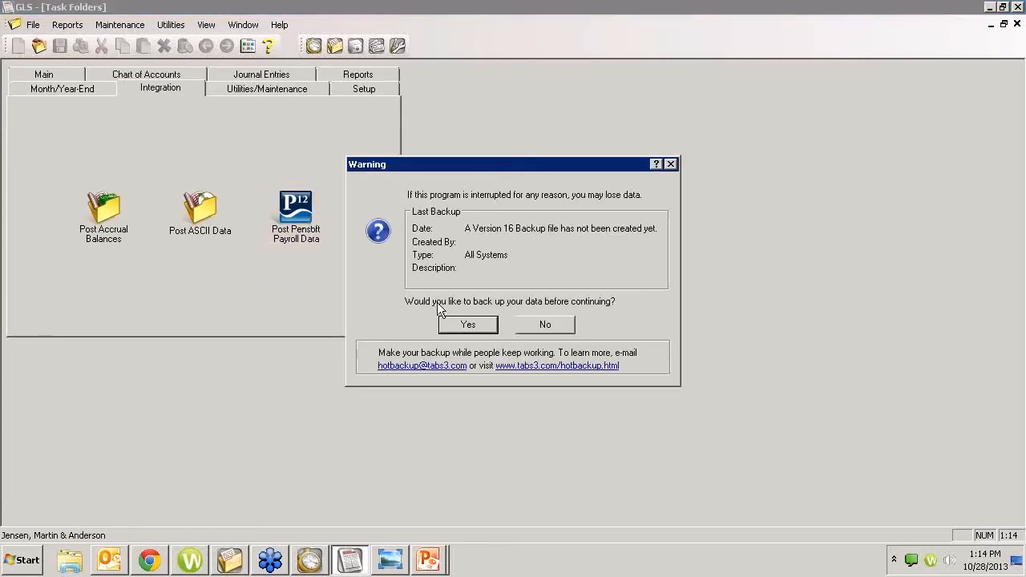
left_click(546, 324)
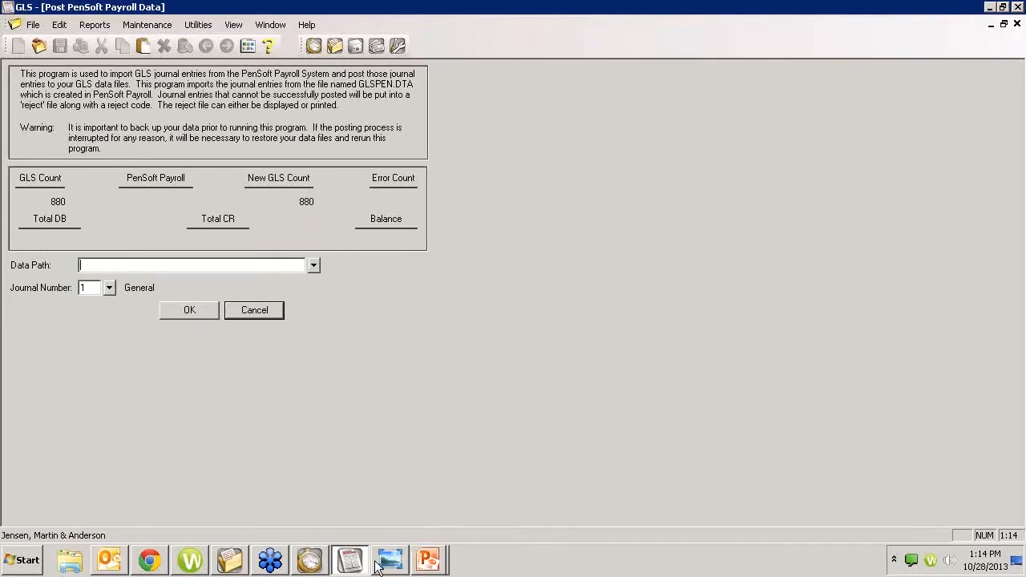
left_click(149, 561)
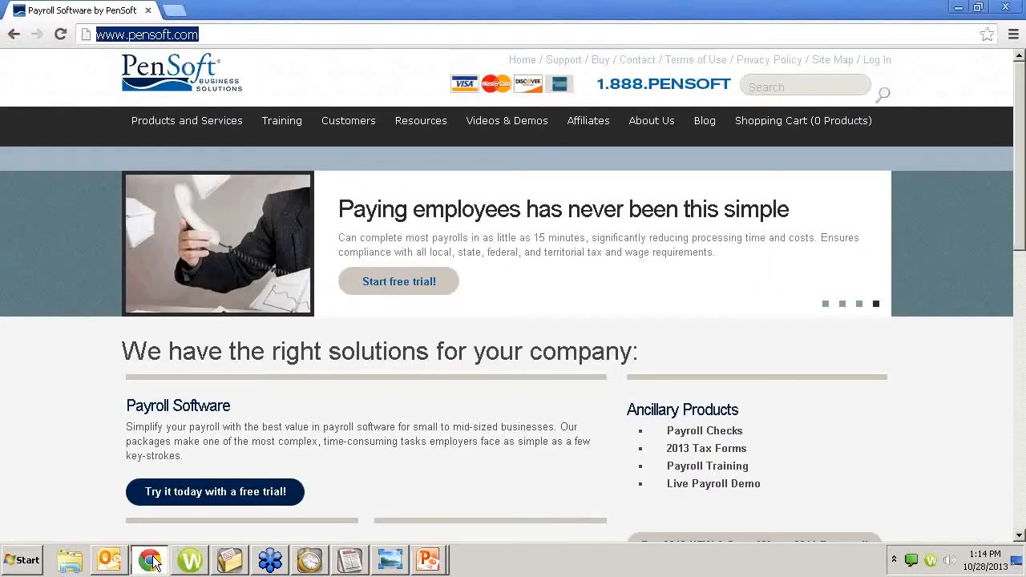
Step: On pensoft.com, reveal the Payroll Software submenu under Products and Services
left_click_drag(207, 34, 52, 30)
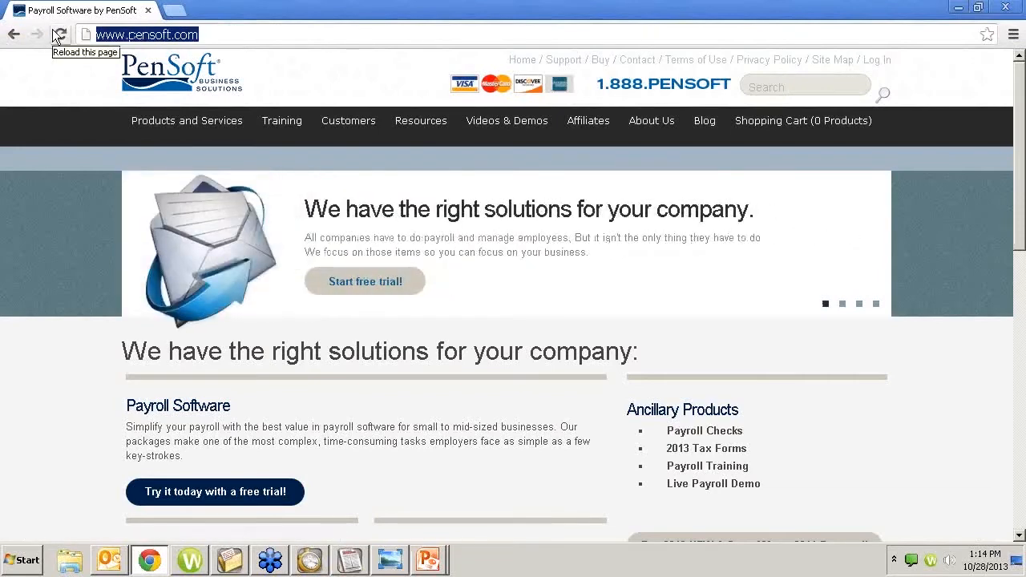
left_click(219, 34)
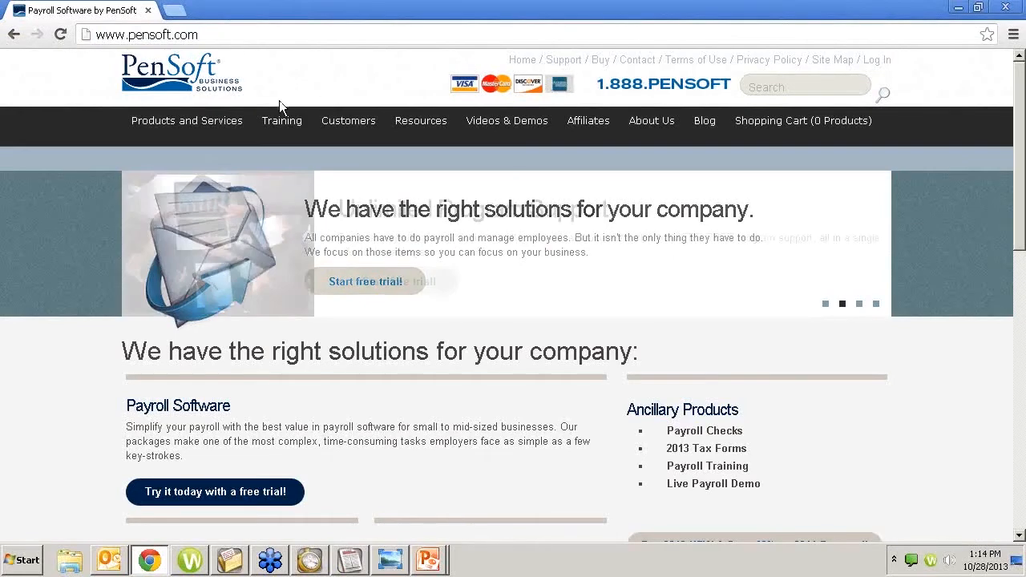
mouse_move(198, 116)
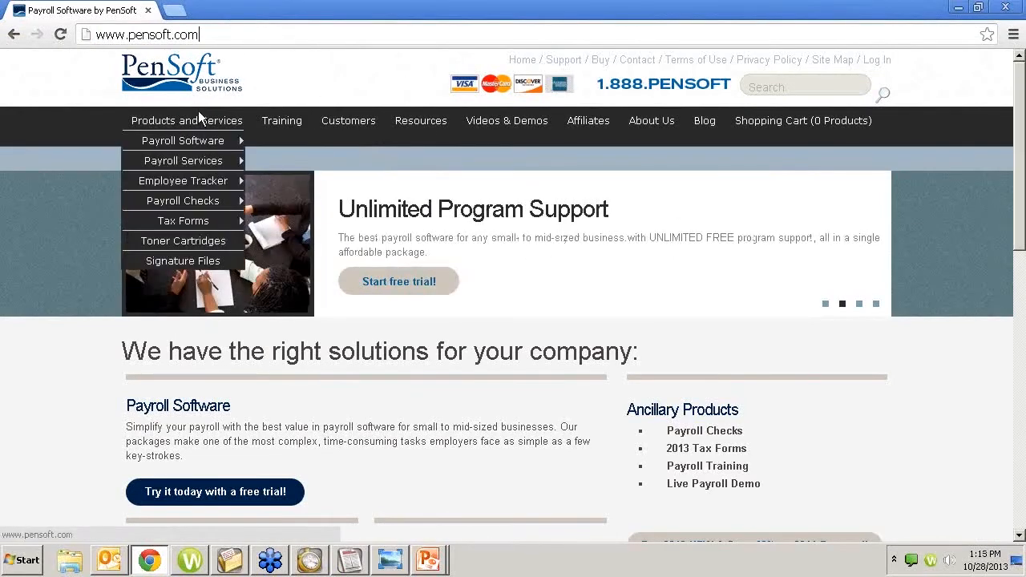
mouse_move(199, 136)
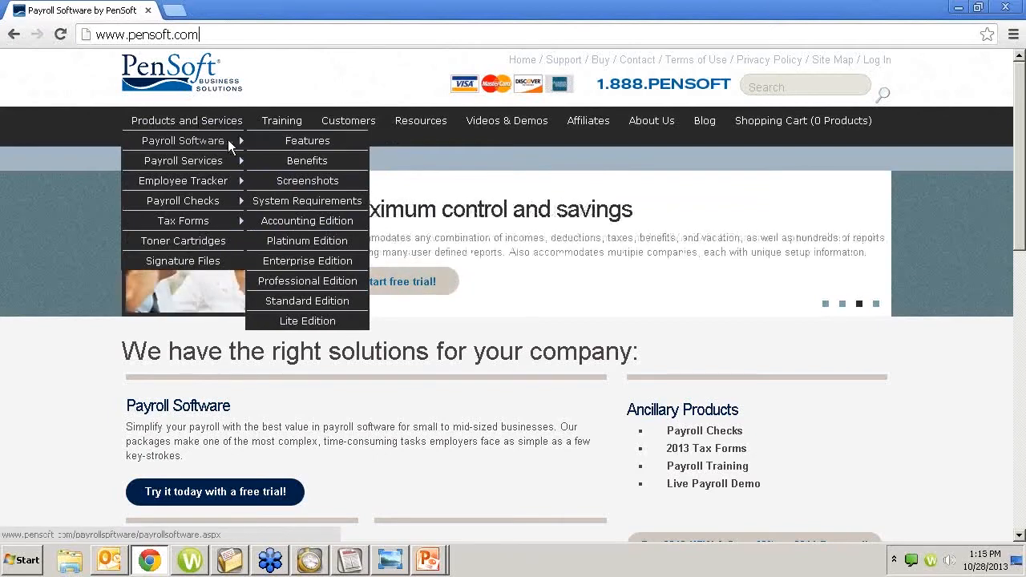
Step: Open the Payroll Software Features comparison chart and scroll through its editions, features and prices
left_click(298, 141)
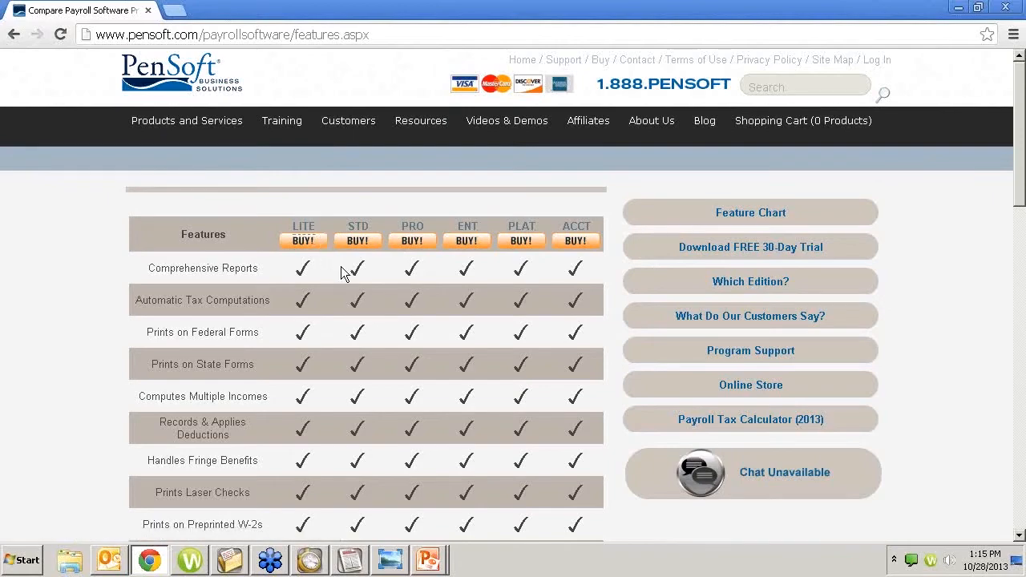
scroll(342, 271, "down", 8)
scroll(341, 271, "down", 4)
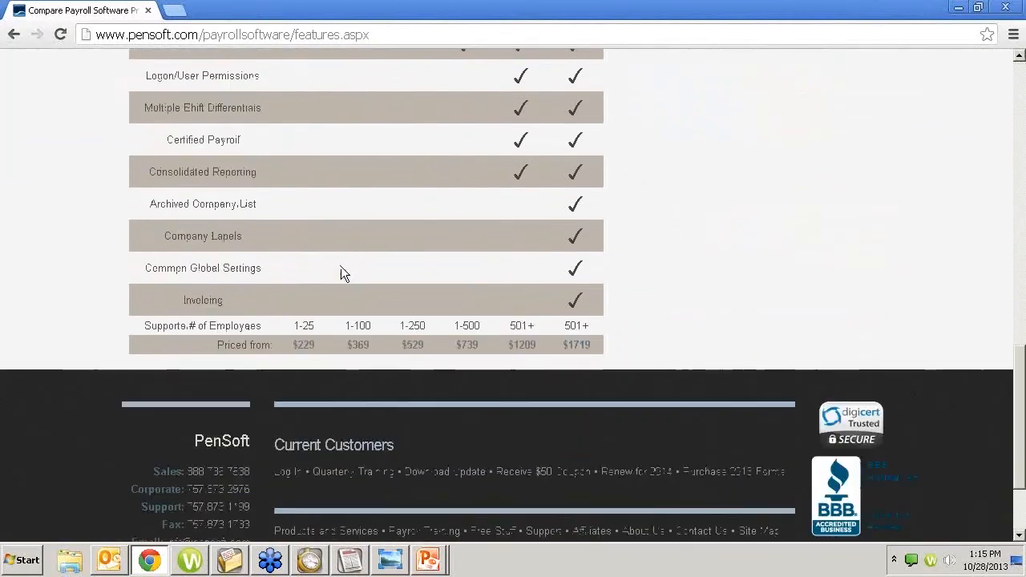
scroll(403, 209, "up", 5)
scroll(404, 208, "up", 7)
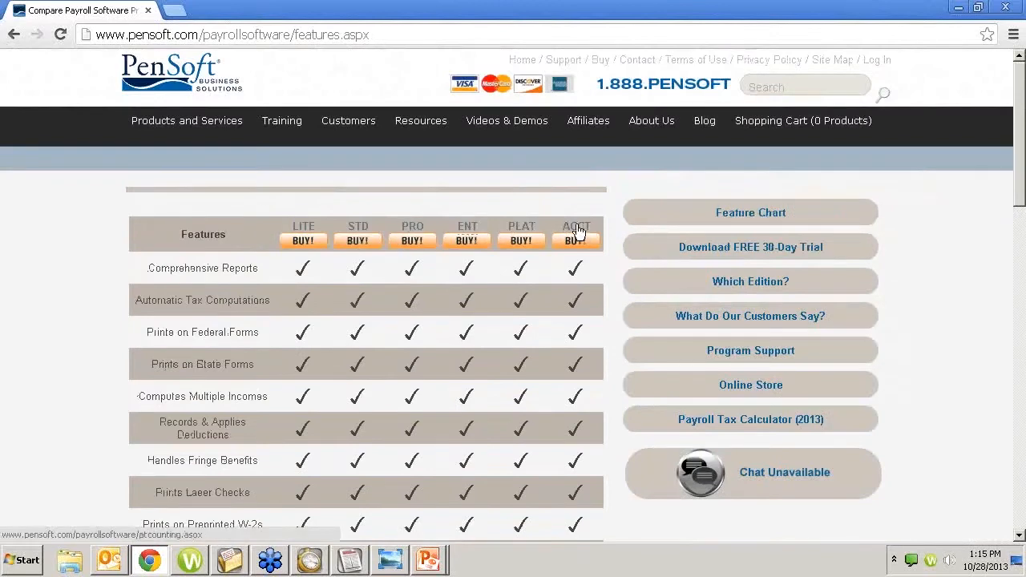
scroll(566, 236, "down", 10)
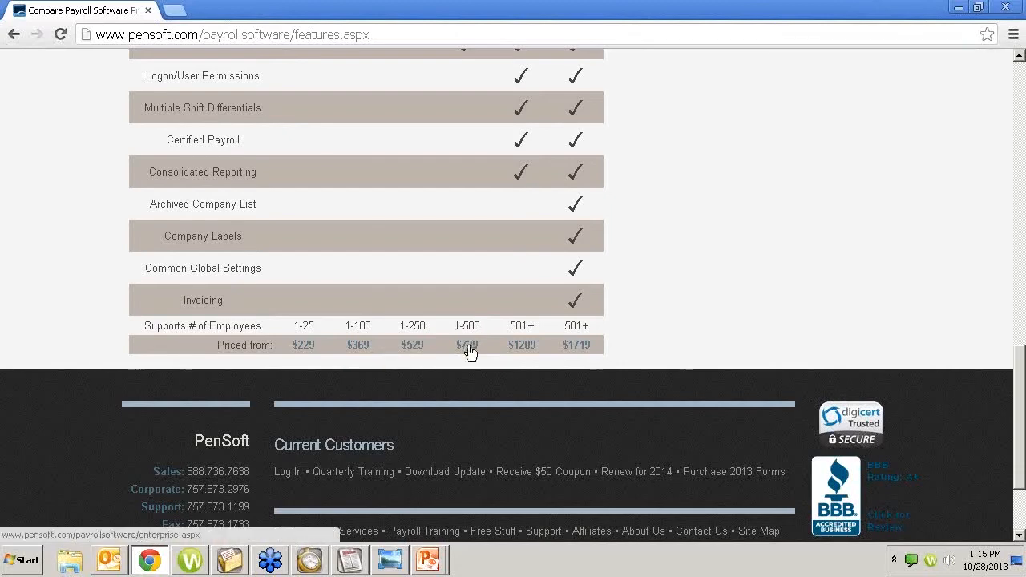
scroll(425, 331, "up", 2)
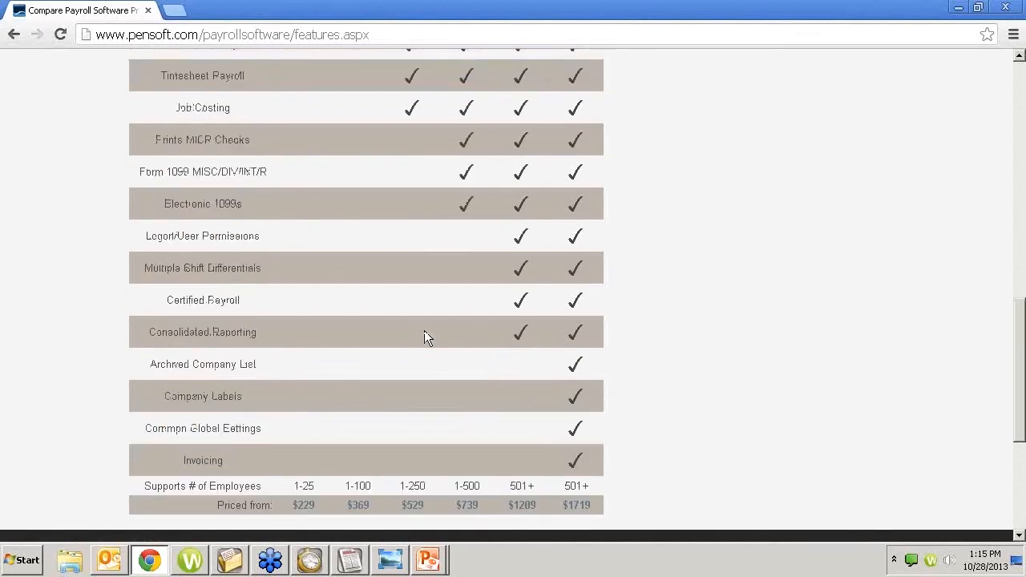
scroll(422, 331, "up", 3)
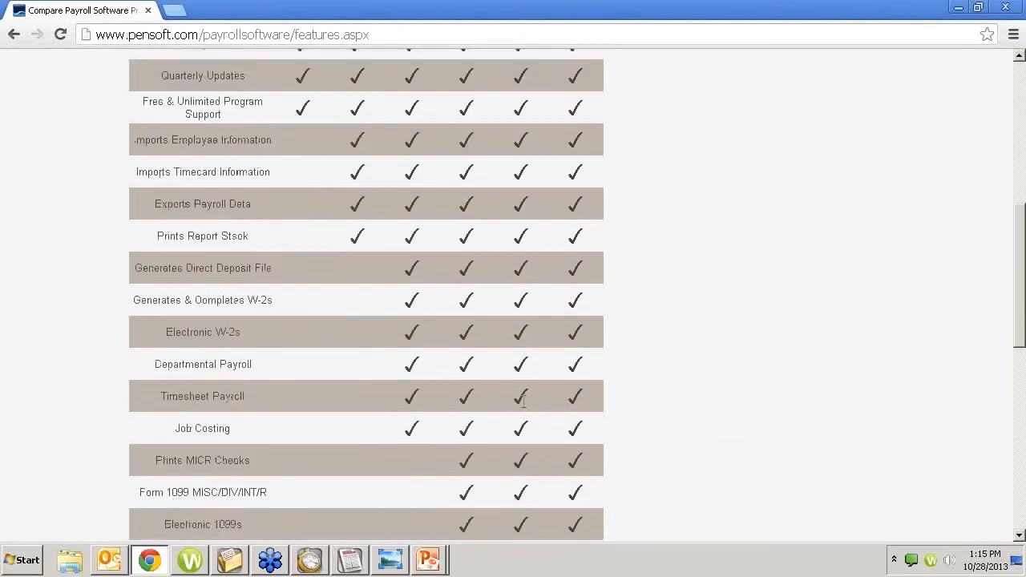
scroll(550, 362, "up", 3)
scroll(522, 400, "up", 2)
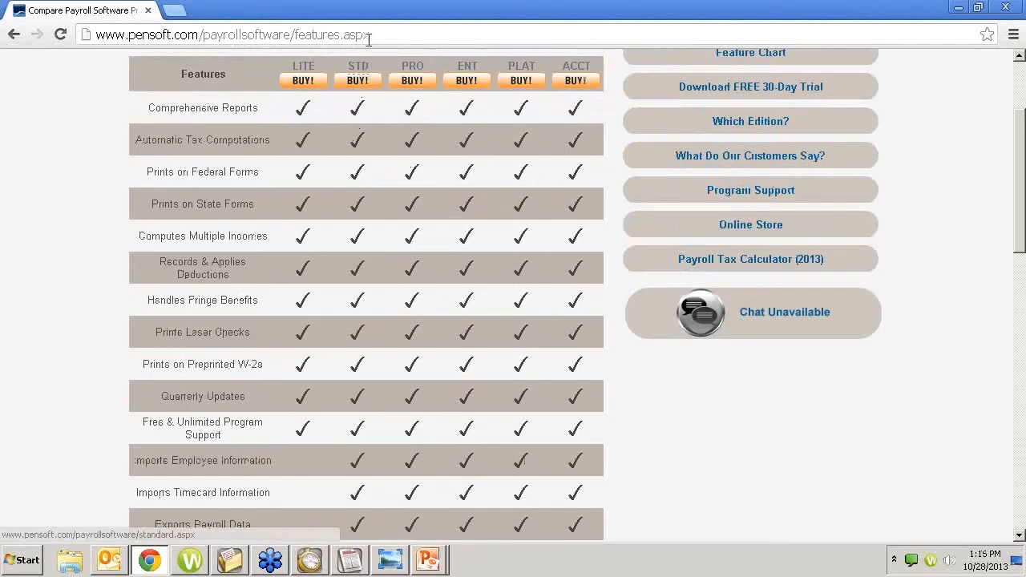
scroll(358, 206, "down", 5)
Step: Scroll the rest of the feature chart, then return to the GLS Post PenSoft Payroll Data form
scroll(358, 207, "down", 7)
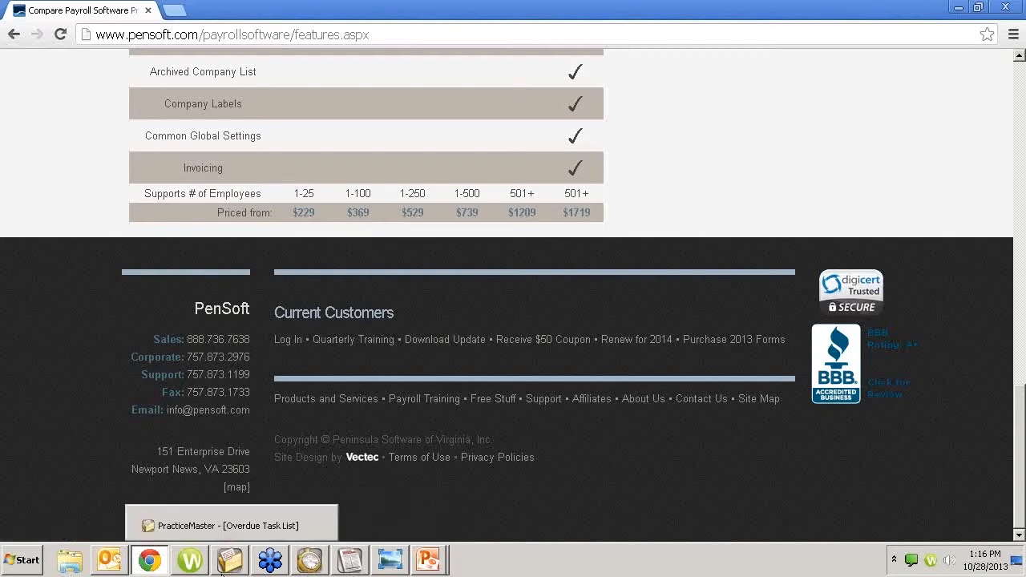
mouse_move(337, 569)
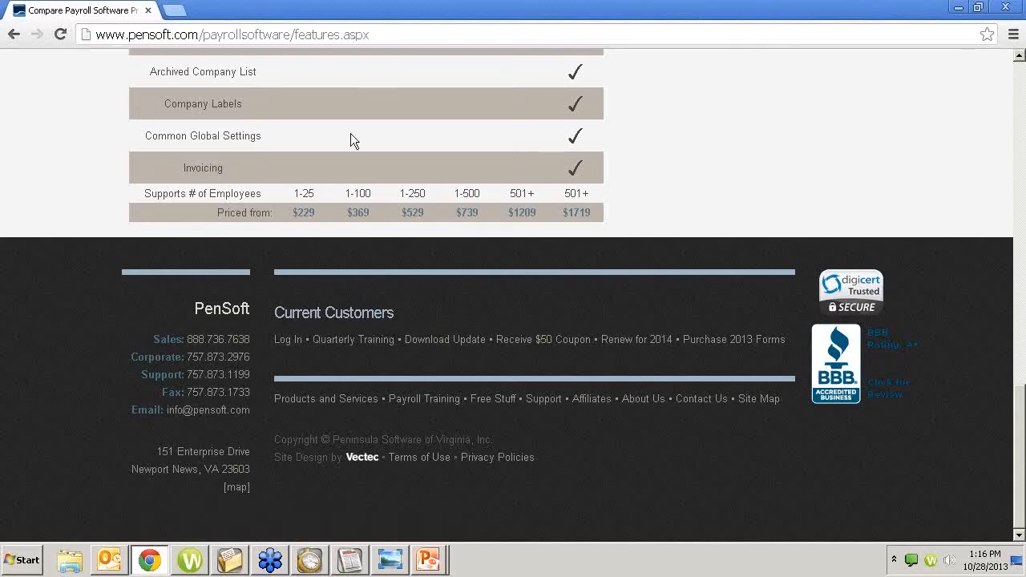
scroll(356, 152, "up", 10)
scroll(357, 151, "up", 3)
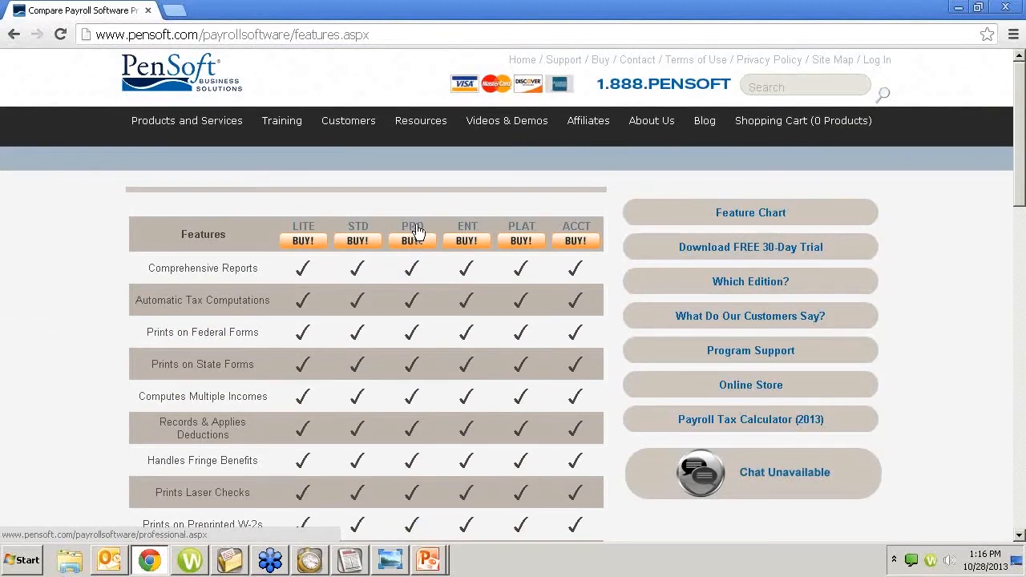
scroll(421, 226, "down", 5)
scroll(417, 225, "up", 5)
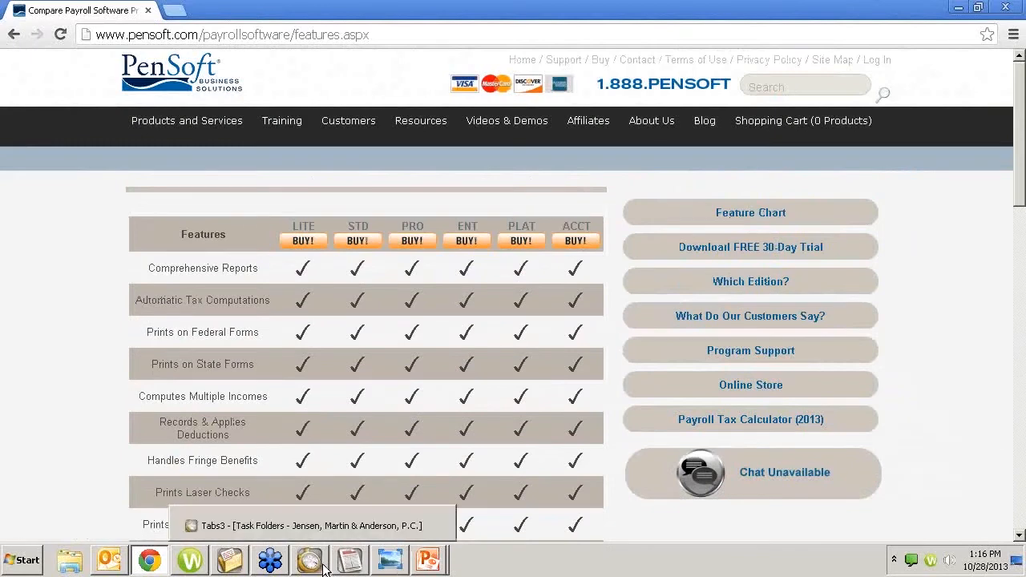
left_click(351, 565)
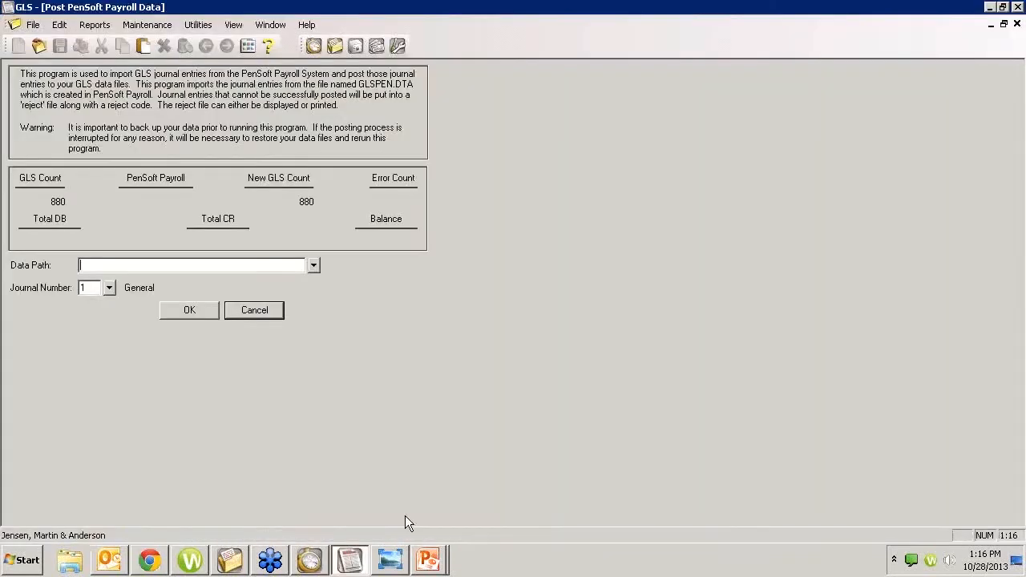
Step: Close the payroll posting form and verification list, then start Post ASCII Data
left_click(236, 307)
left_click(159, 140)
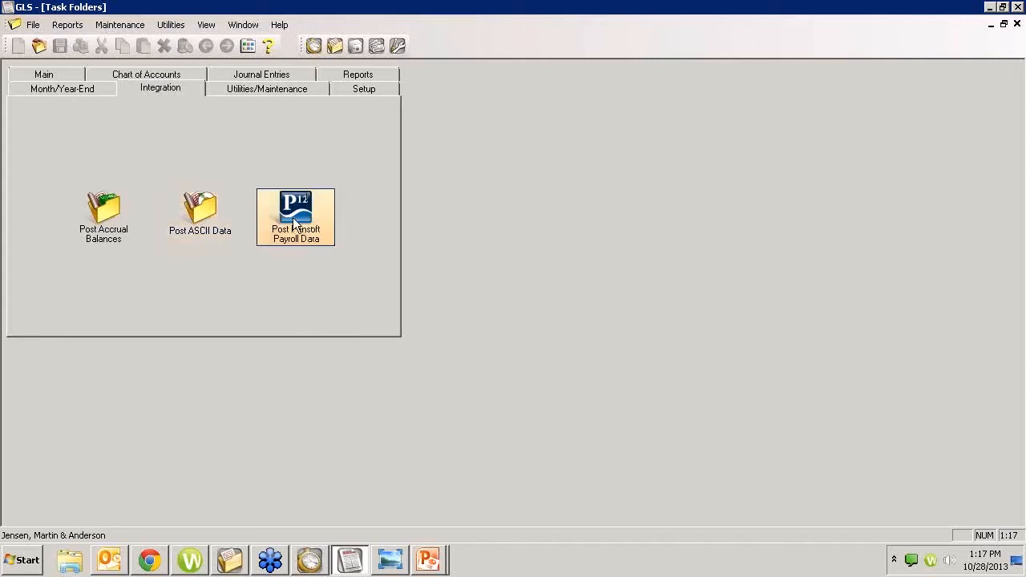
double_click(207, 223)
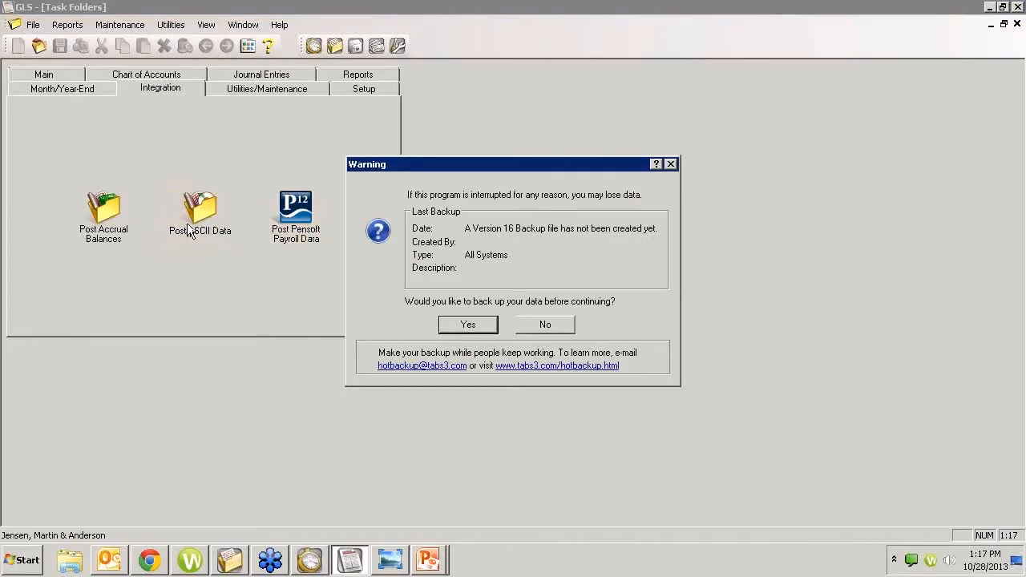
Step: Skip the backup and view the GLSASCII.DTA ASCII file format help topic
left_click(539, 325)
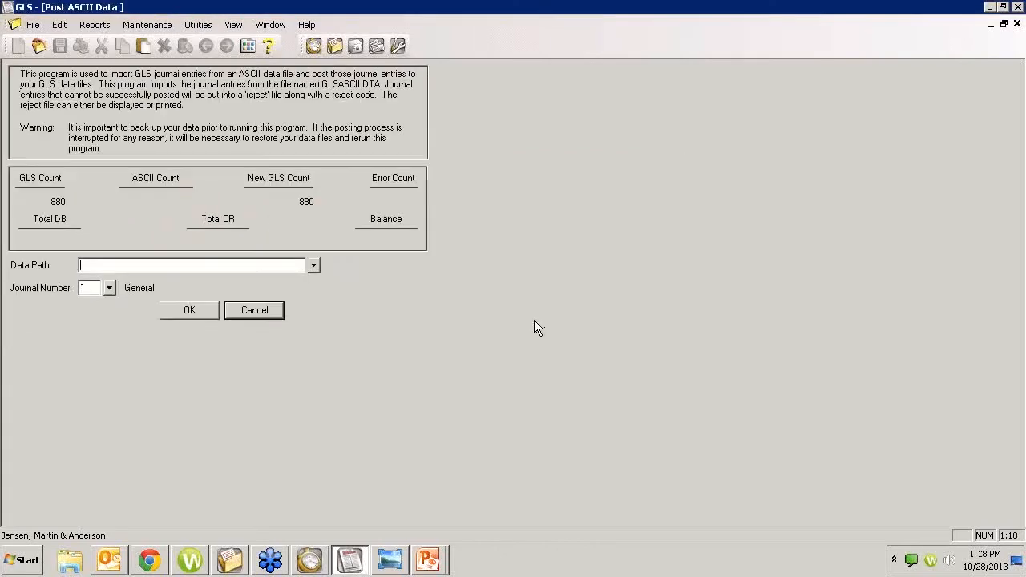
left_click(268, 46)
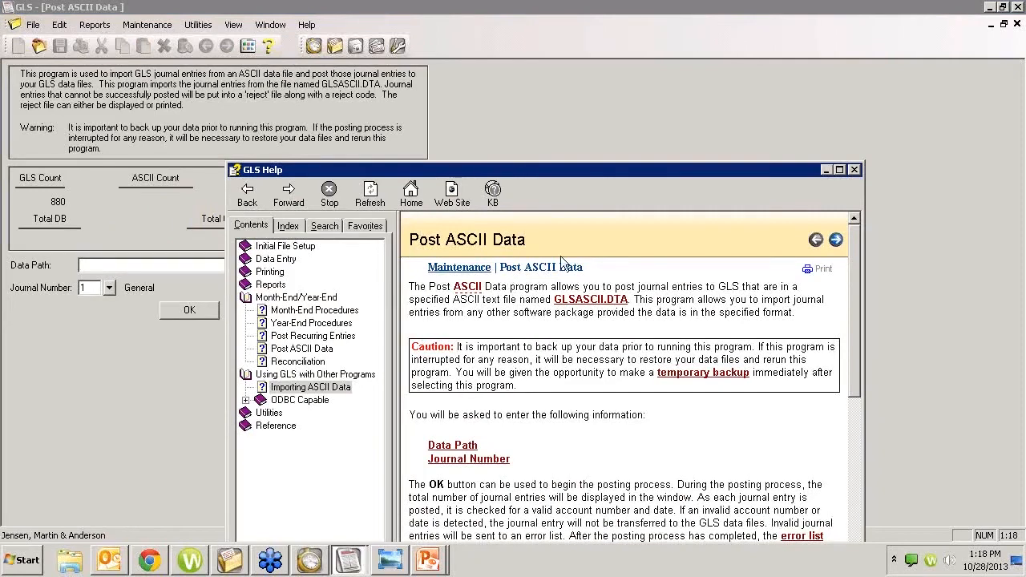
left_click(574, 300)
left_click_drag(661, 169, 585, 34)
left_click_drag(783, 183, 762, 245)
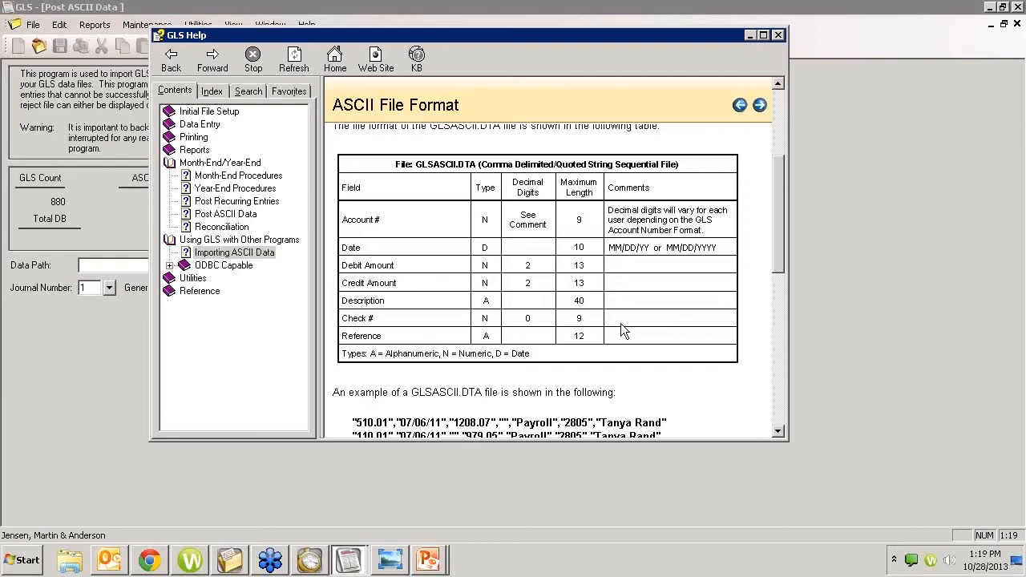
Step: Close the GLS Help window and switch over to Tabs3
left_click(778, 35)
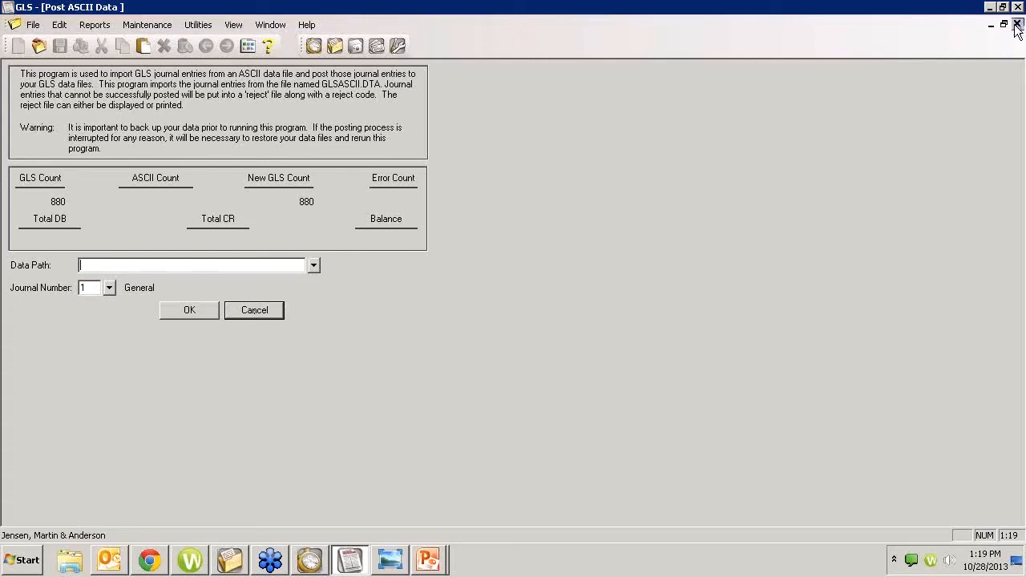
left_click(323, 560)
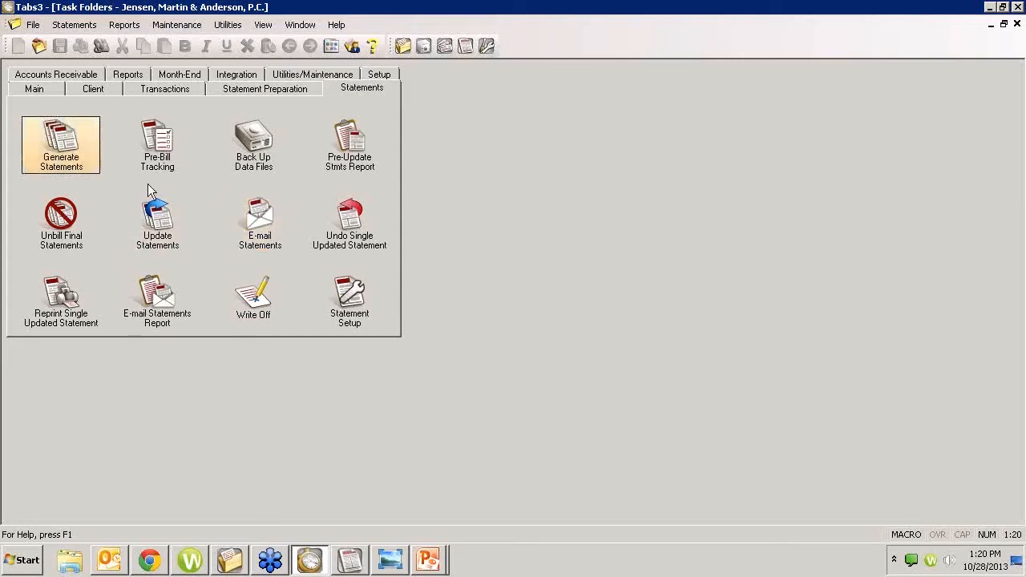
Step: Show the Main tasks and try opening Client, dismissing the warning about the GLS user
left_click(56, 89)
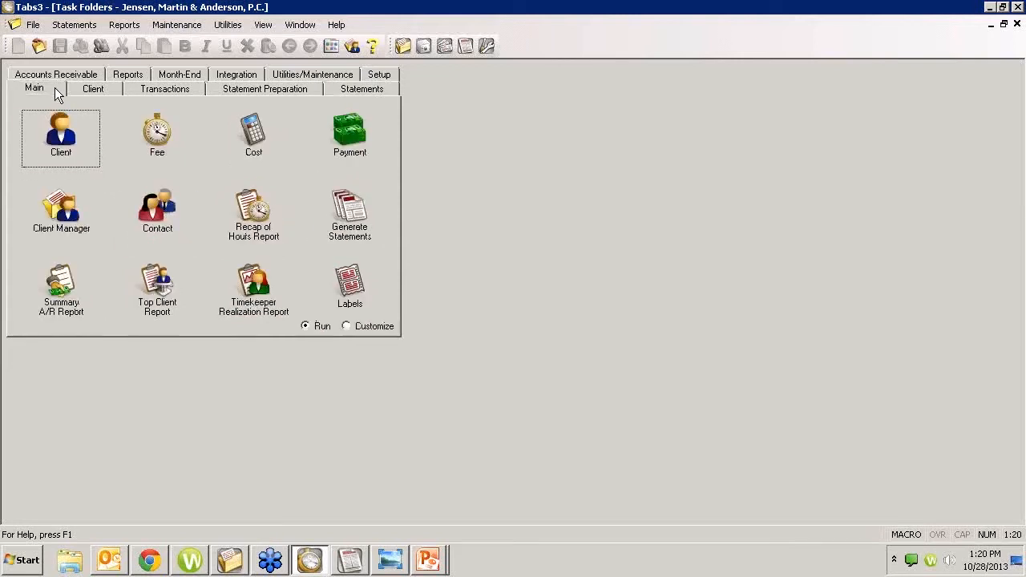
left_click(79, 130)
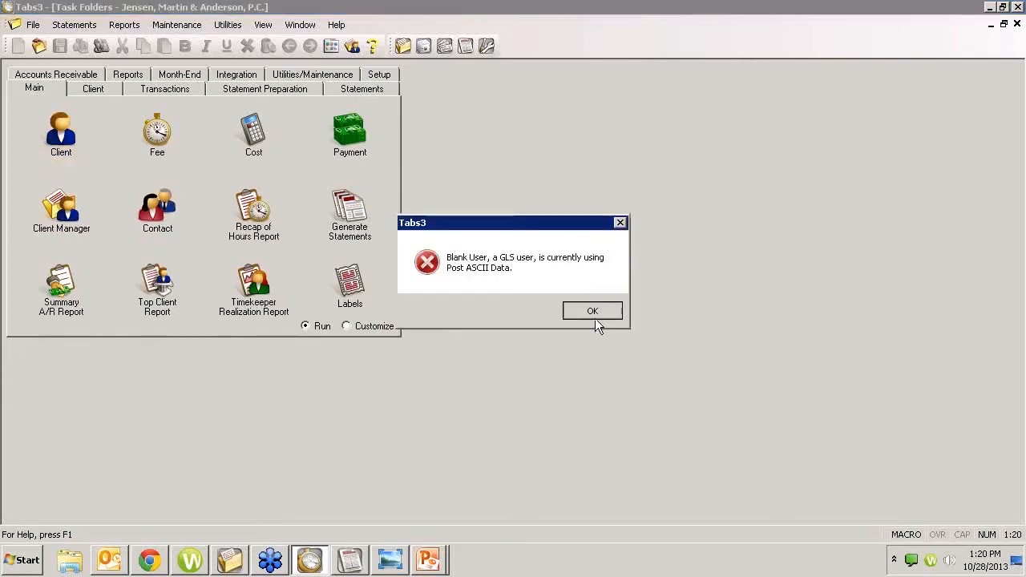
left_click(591, 312)
Step: Cancel the GLS ASCII posting and its verification list, then reopen Tabs3 client records
left_click(353, 559)
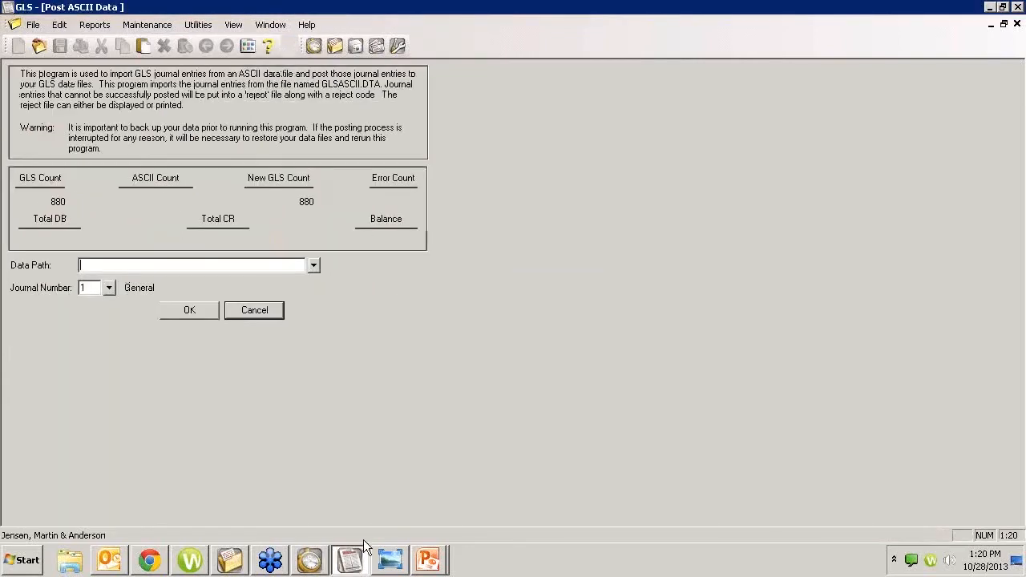
left_click(249, 312)
left_click(126, 144)
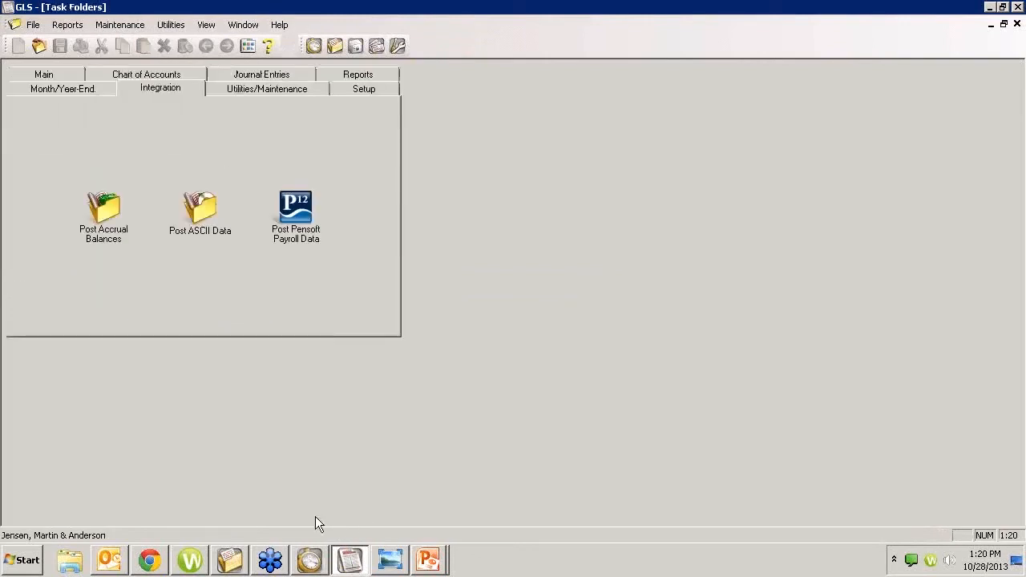
left_click(310, 558)
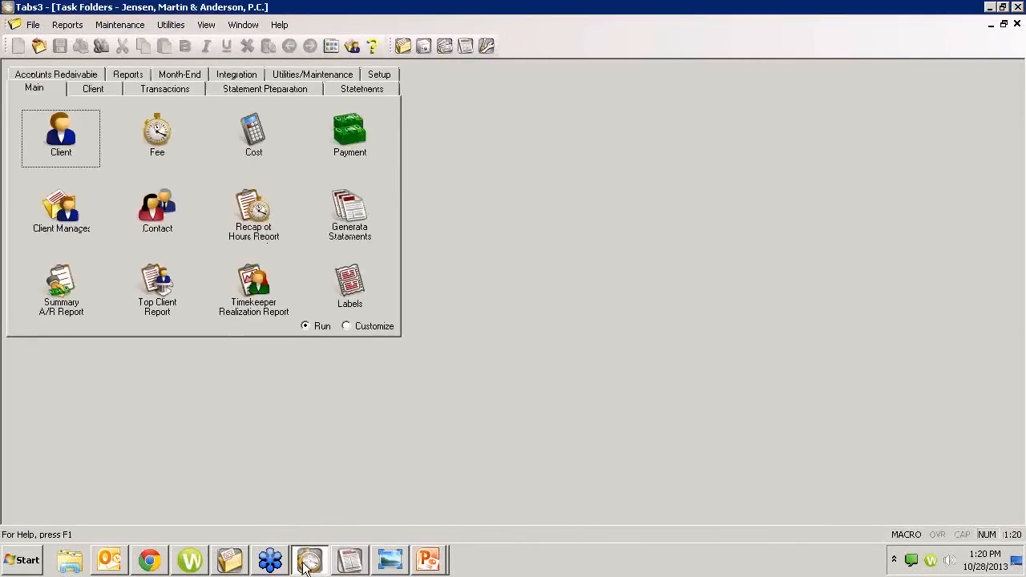
left_click(98, 157)
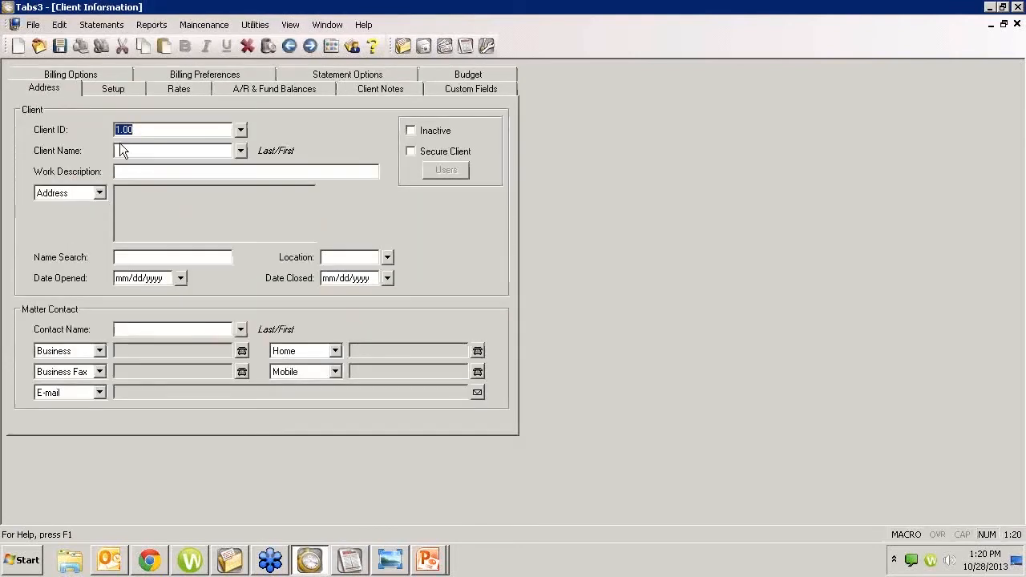
Step: Look up the client by name in Client ID and load its record
left_click(192, 75)
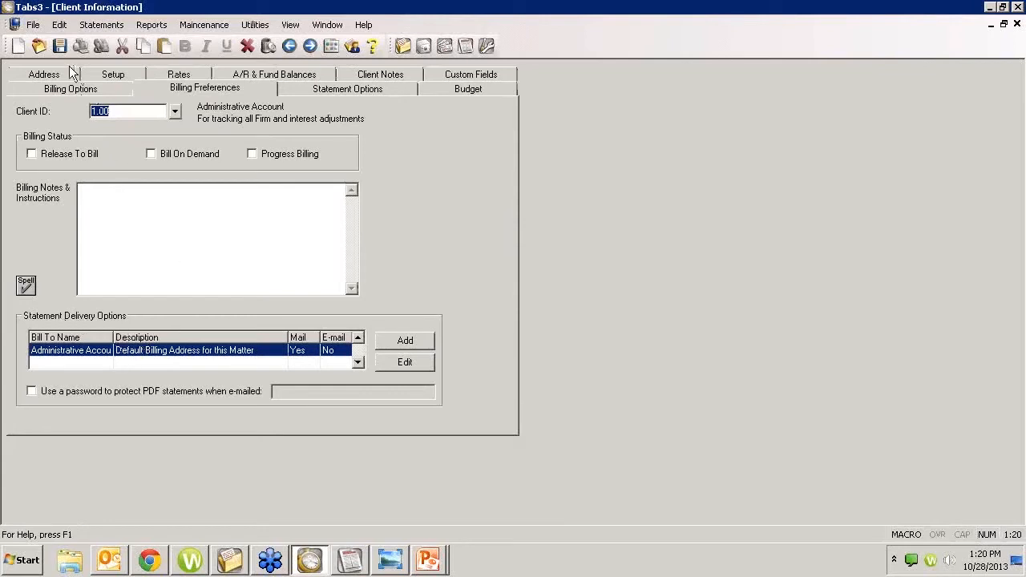
left_click(47, 74)
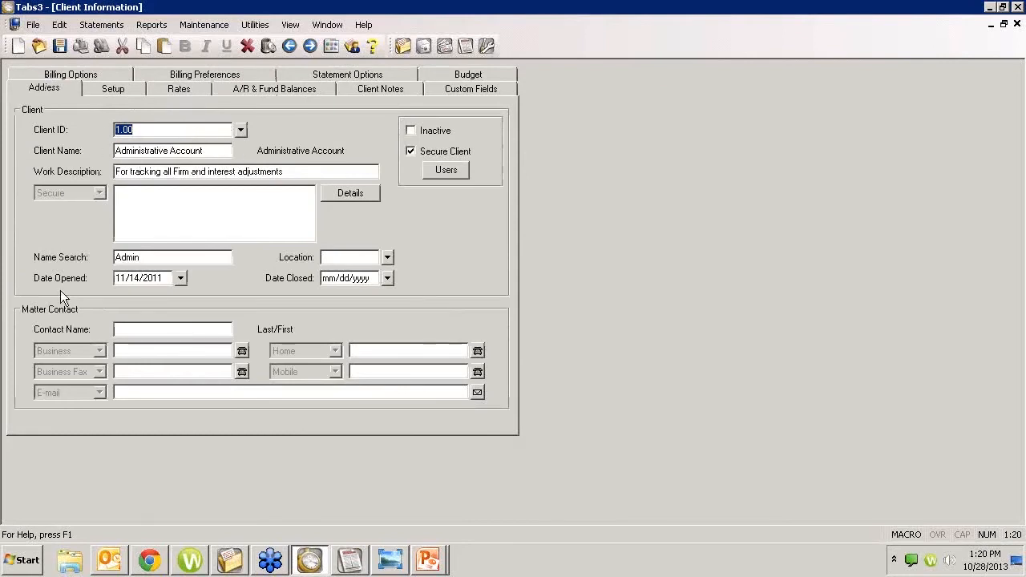
type("larsopn")
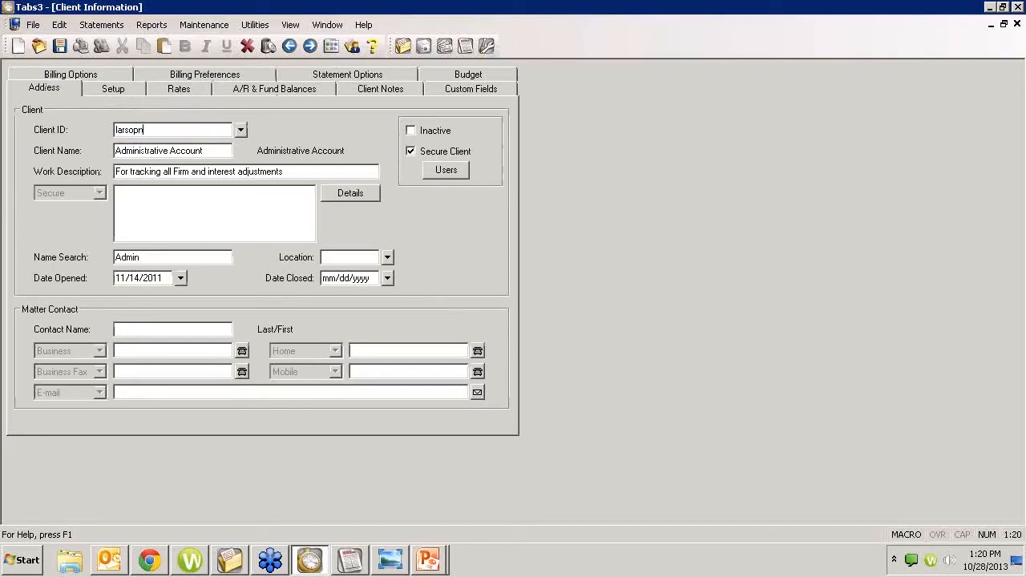
key("BackSpace")
key("BackSpace")
key("BackSpace")
type("on")
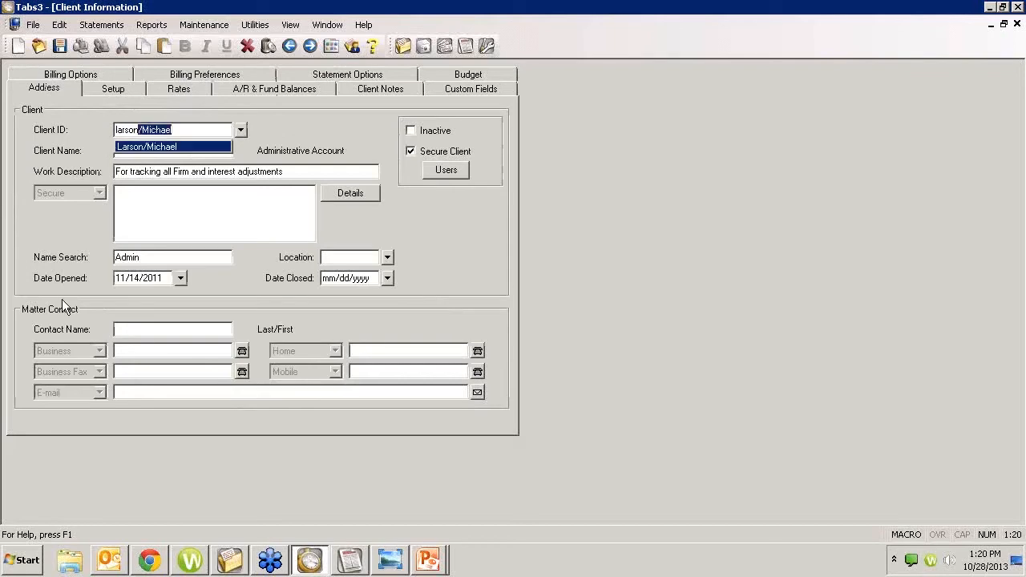
key("Tab")
key("Return")
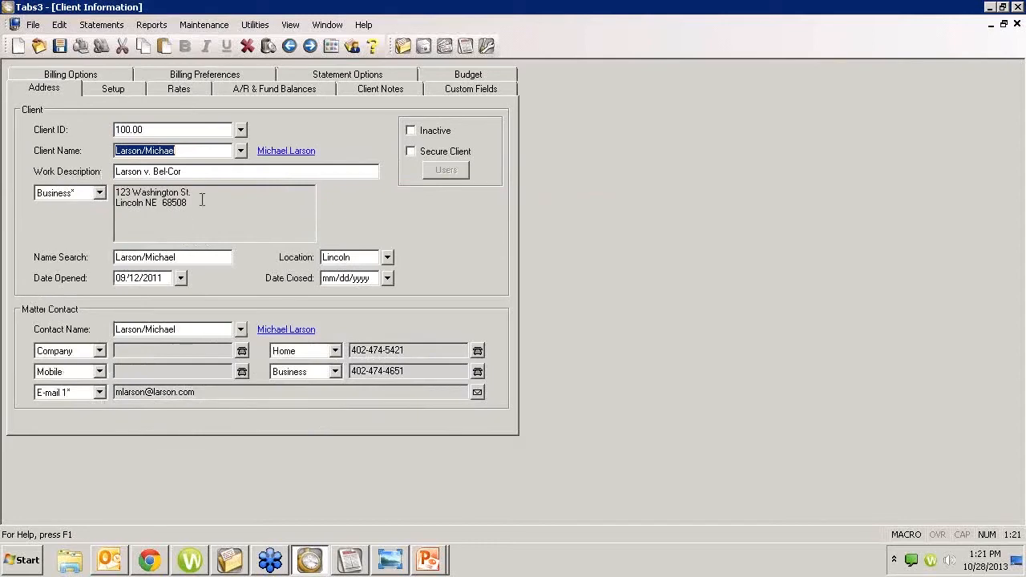
Step: Try a MegaConstruction lookup, then reload the original client and show its Billing Preferences
left_click(170, 129)
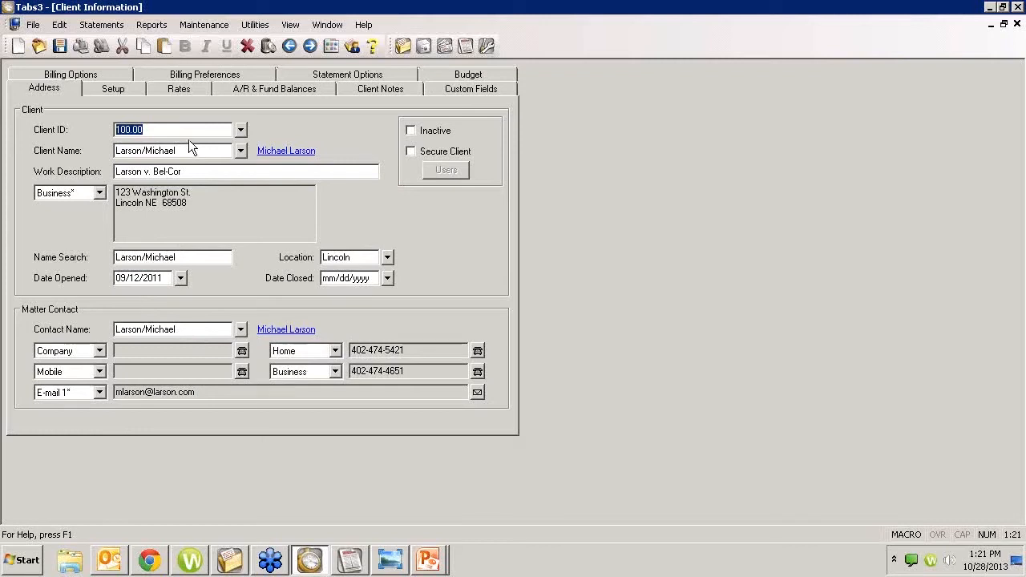
type("megaConstruction")
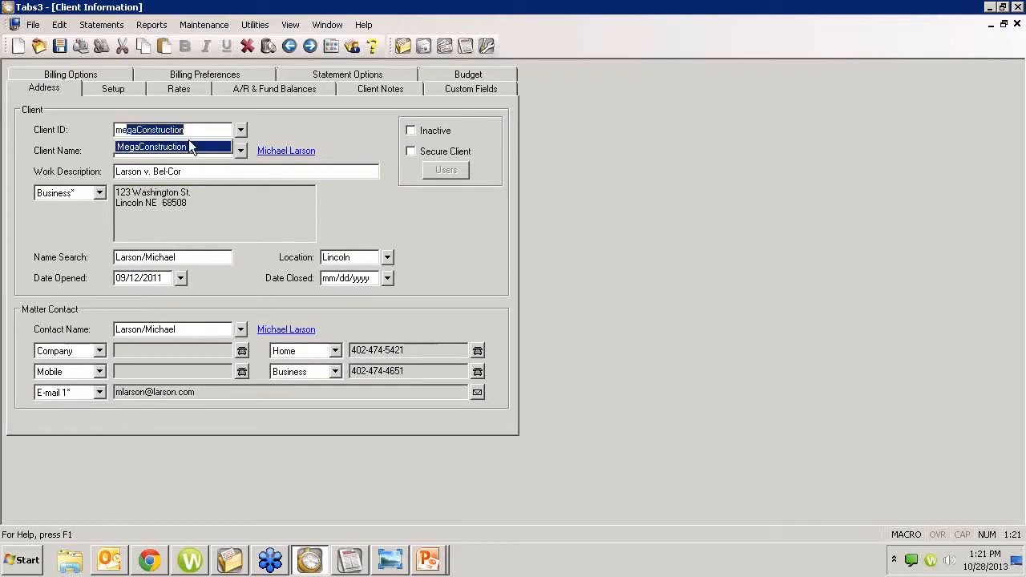
key("Tab")
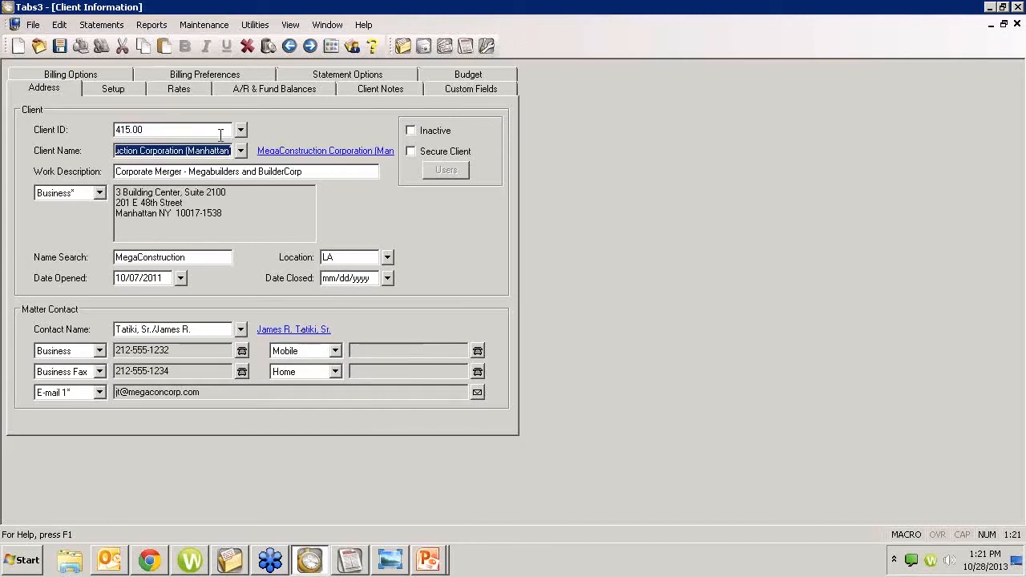
left_click(184, 133)
double_click(184, 133)
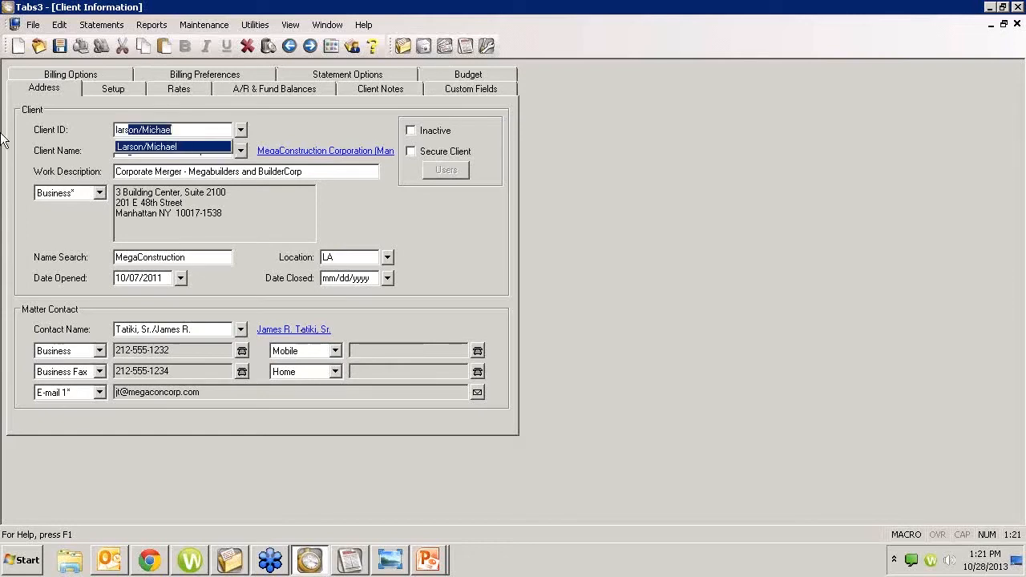
key("Return")
double_click(360, 235)
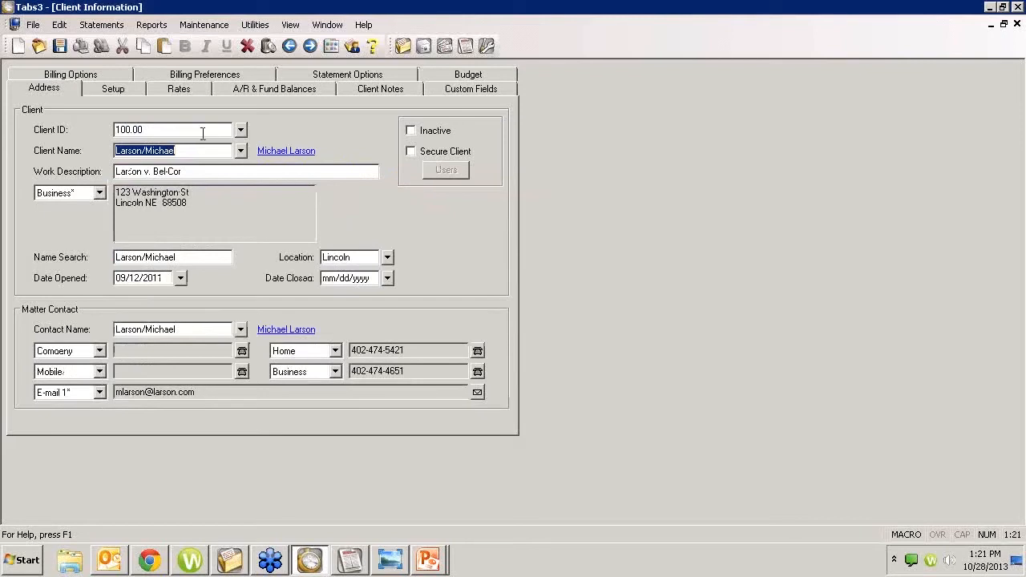
left_click(243, 75)
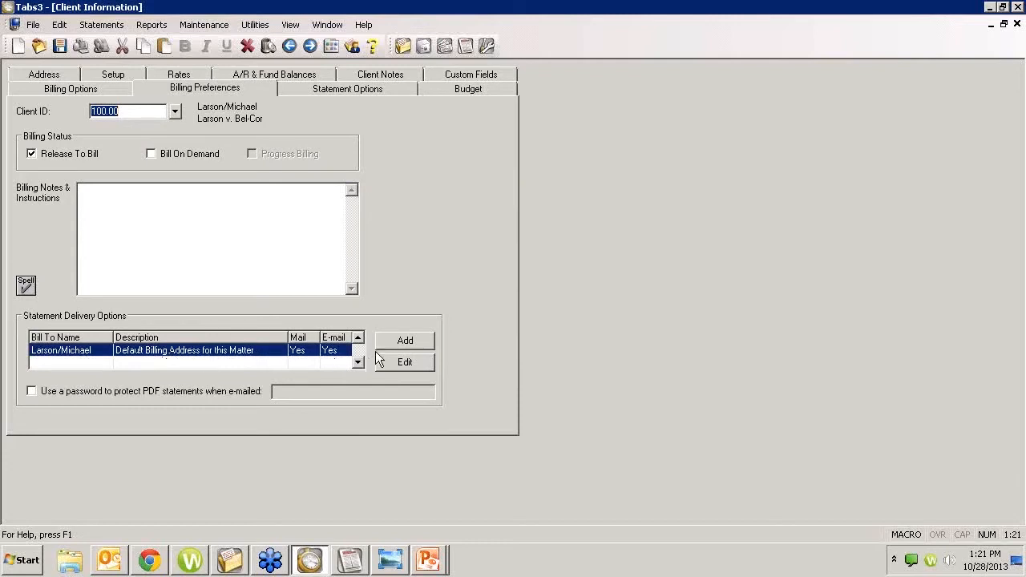
left_click(403, 360)
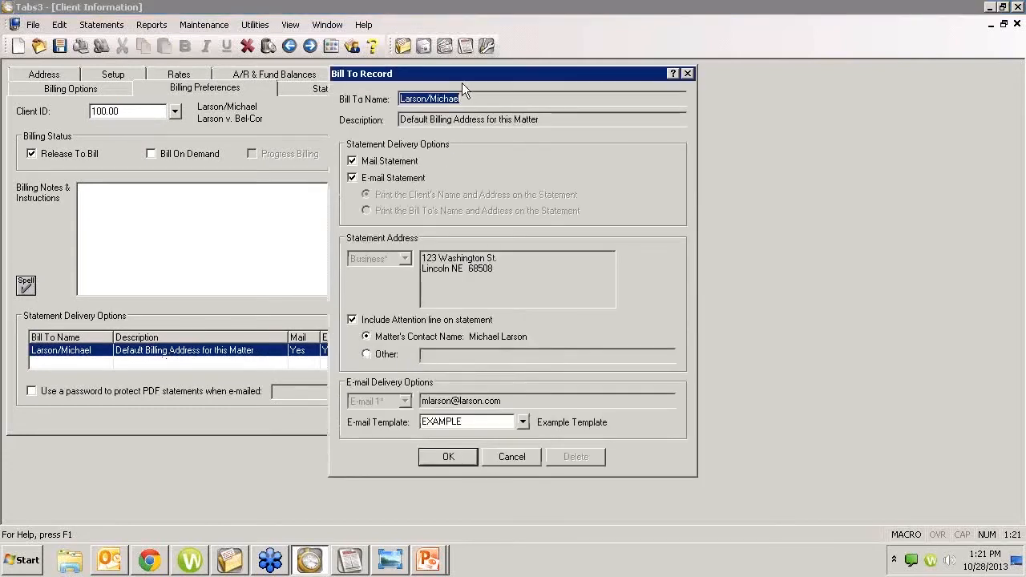
left_click_drag(462, 75, 541, 74)
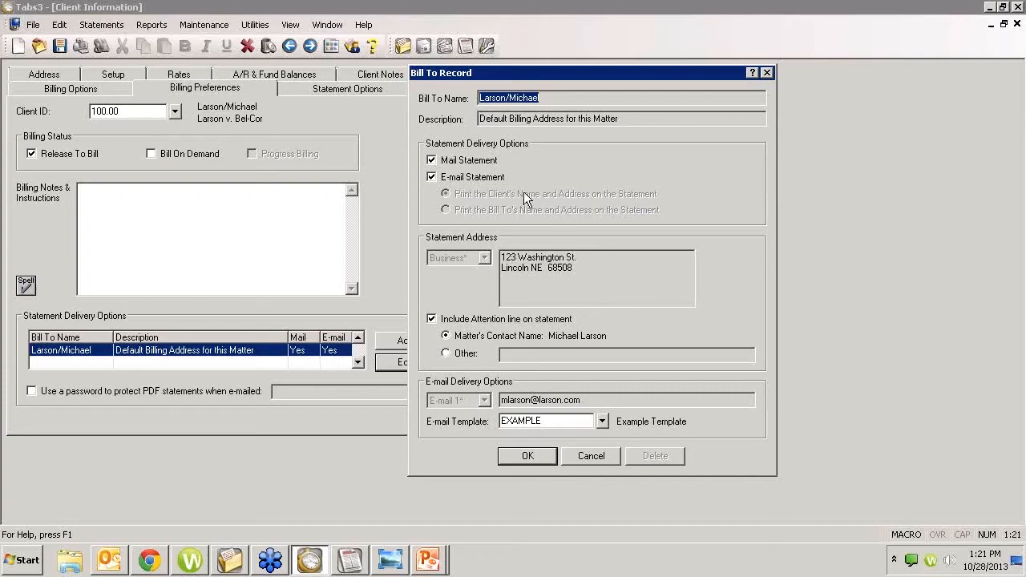
left_click(449, 161)
left_click(447, 177)
left_click(448, 160)
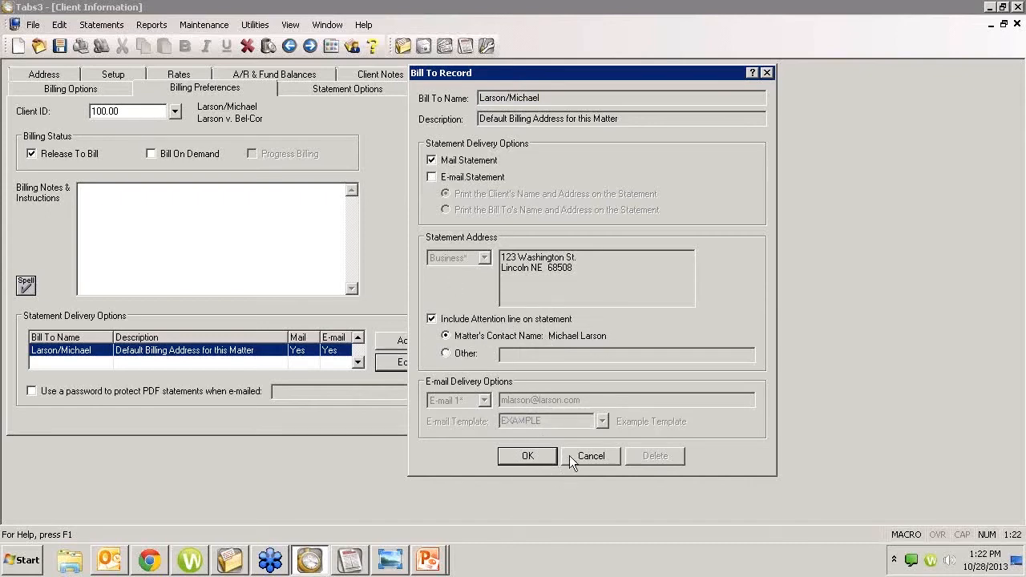
left_click(447, 178)
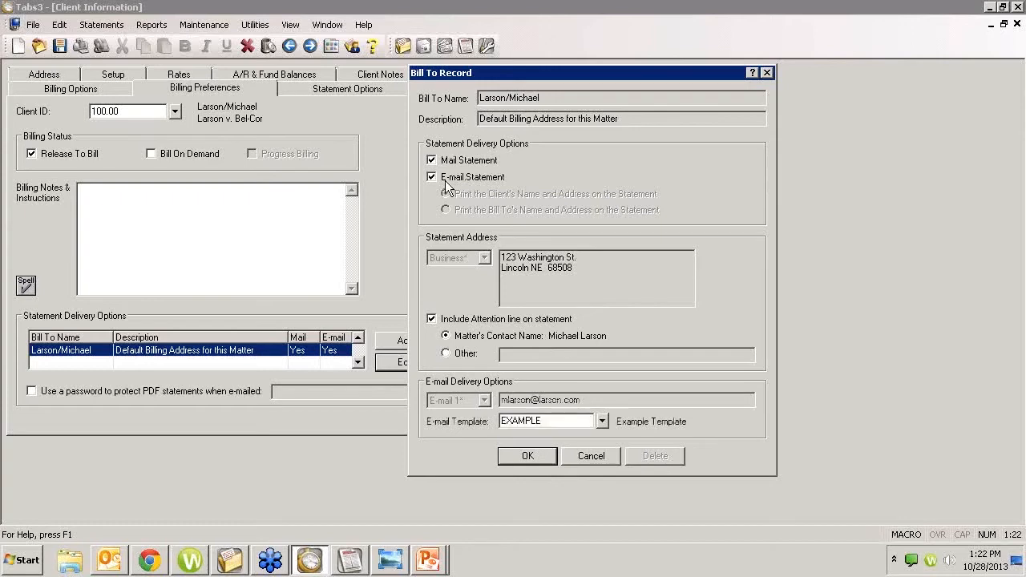
left_click(571, 454)
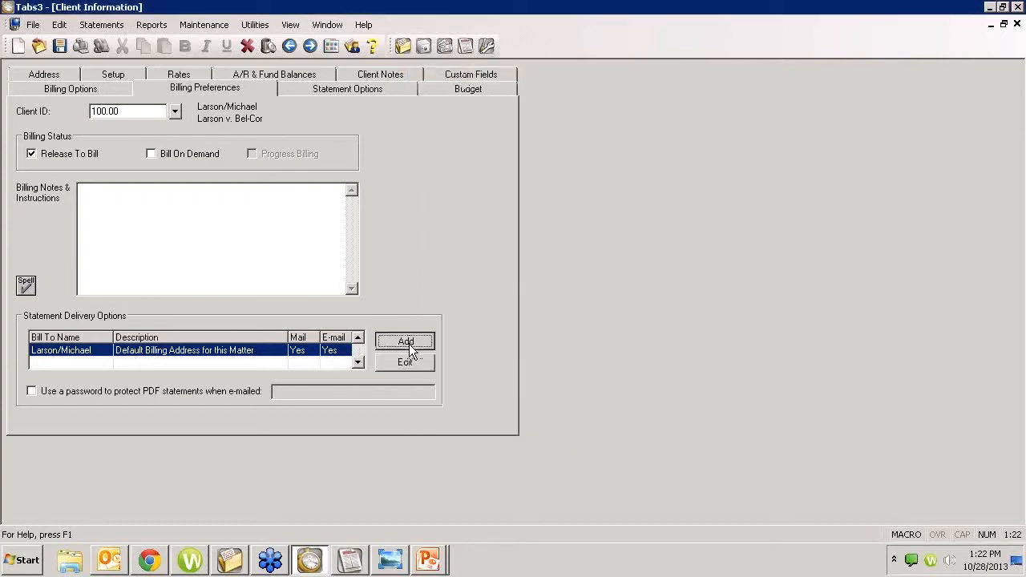
left_click(406, 342)
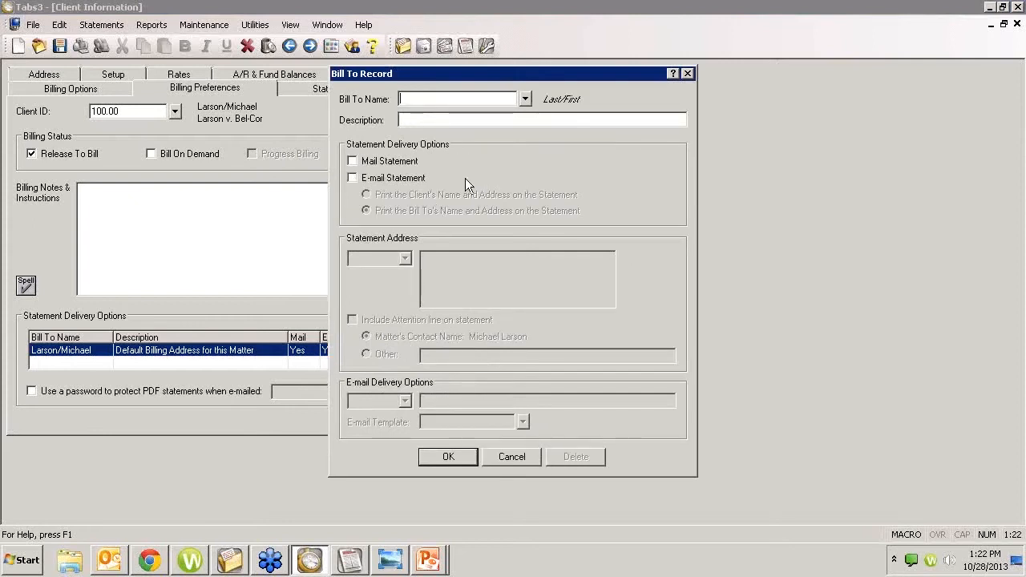
type("L")
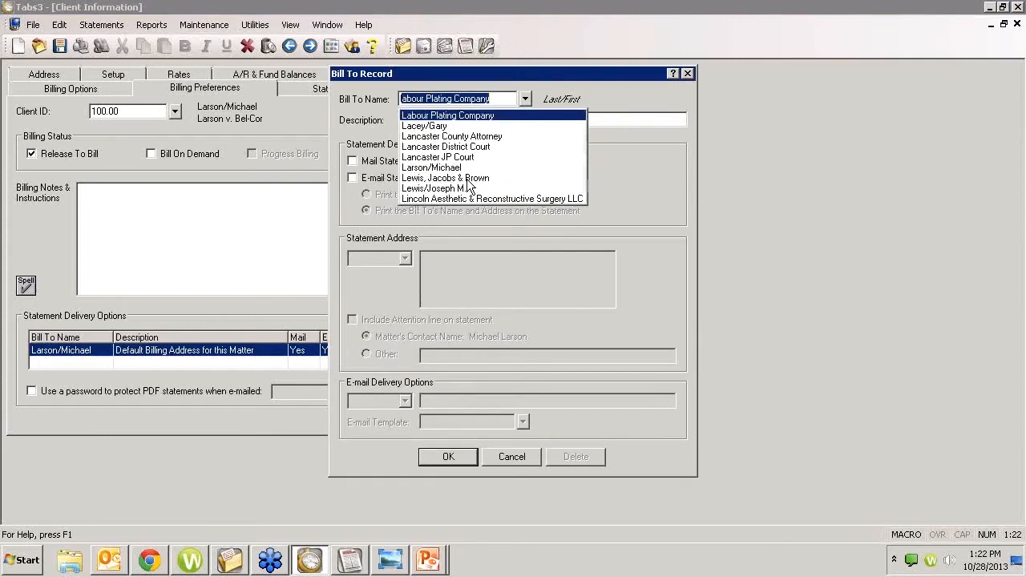
key("Down")
key("Return")
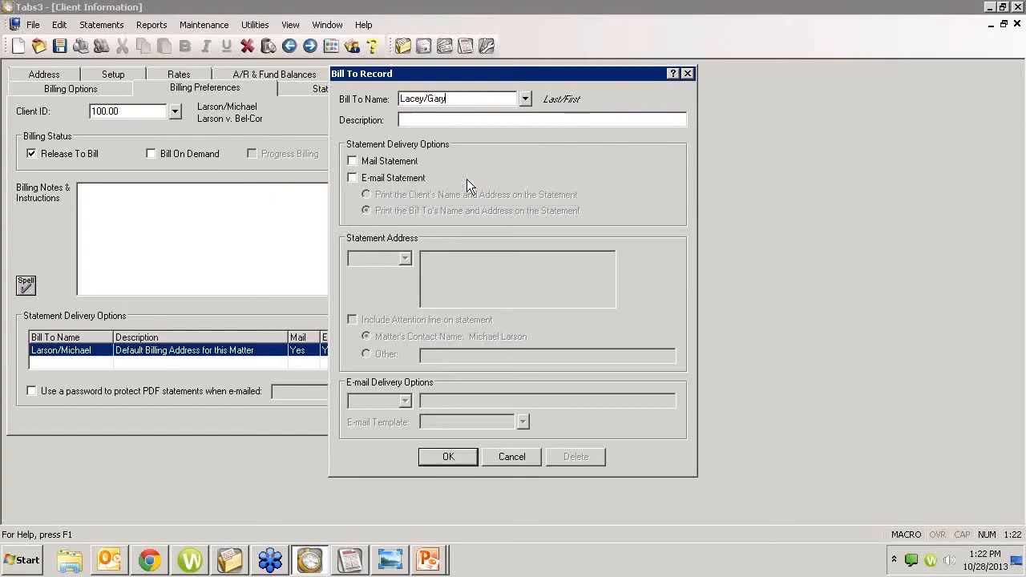
key("Tab")
type("Copy to")
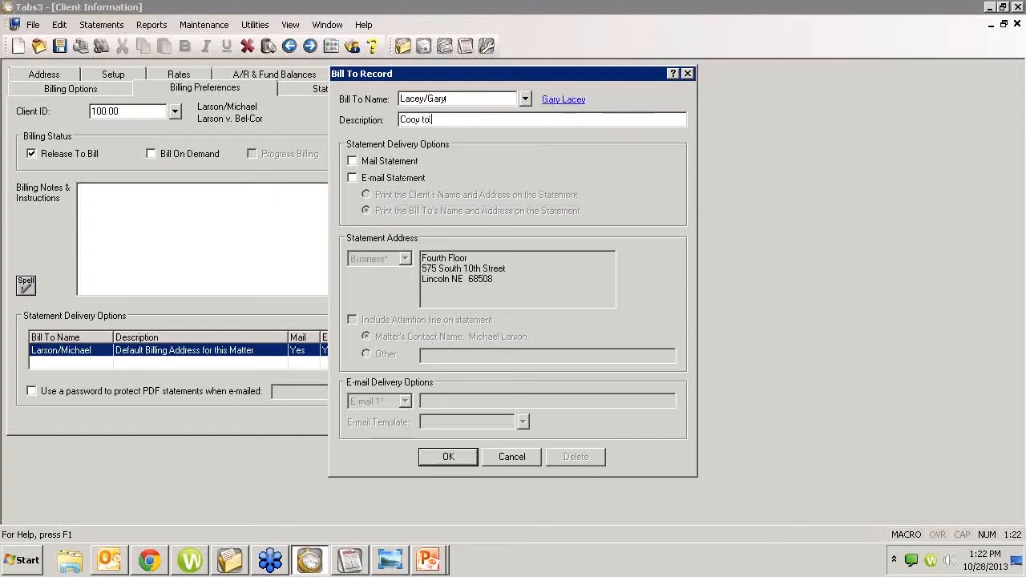
type(" Gary L")
type("CEO")
type(")")
left_click(352, 160)
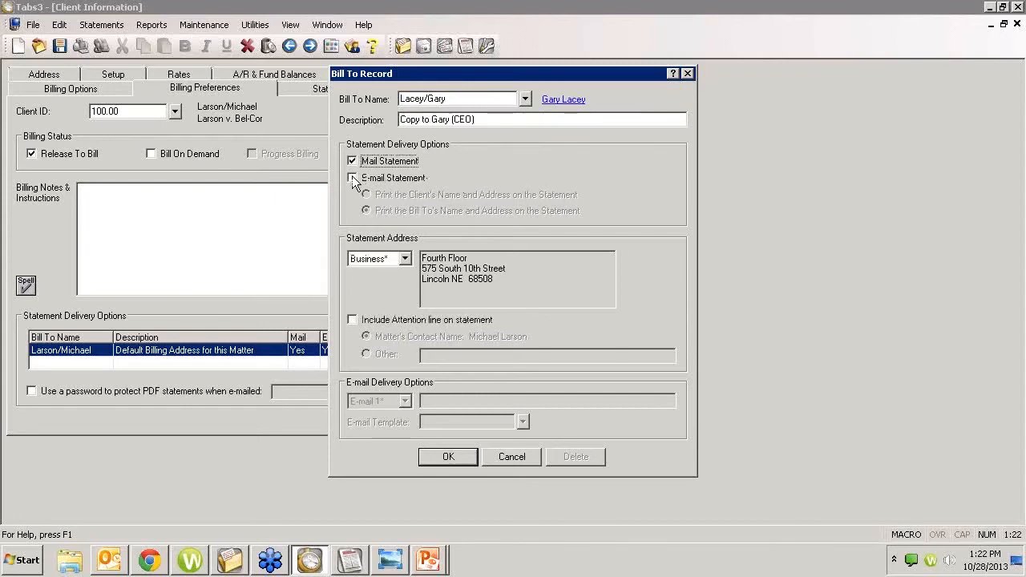
left_click(352, 176)
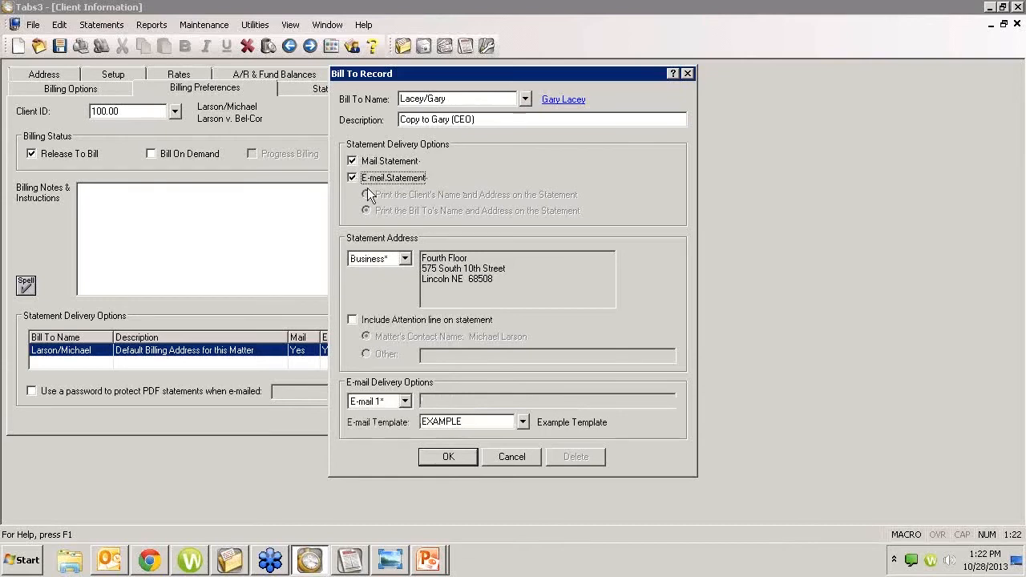
left_click(363, 163)
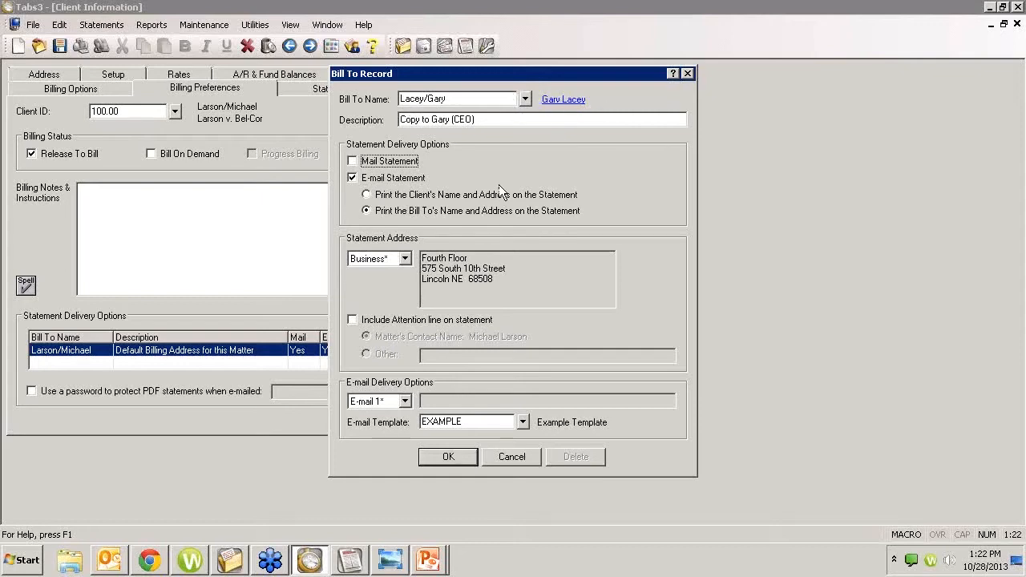
left_click(369, 196)
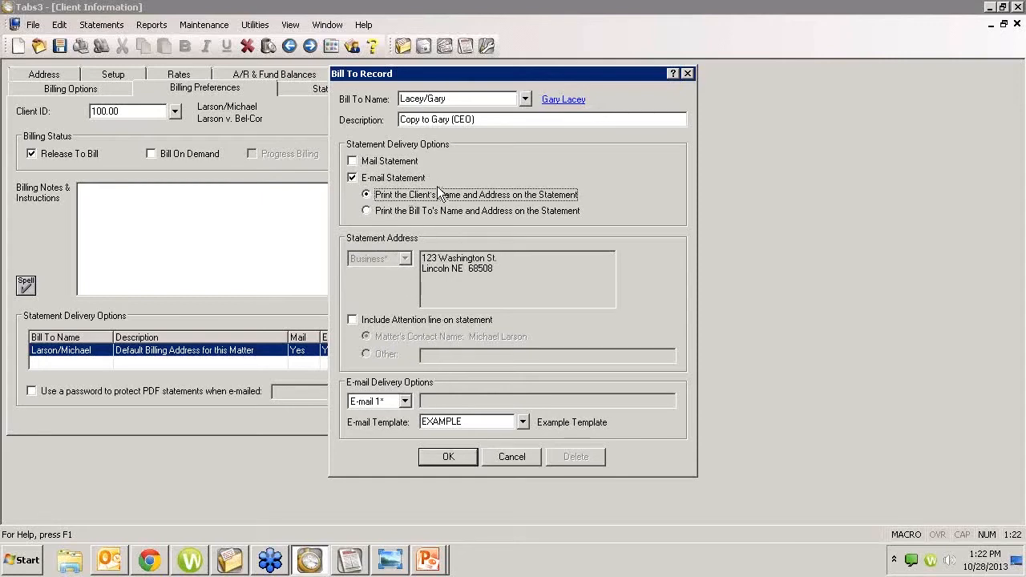
left_click(364, 161)
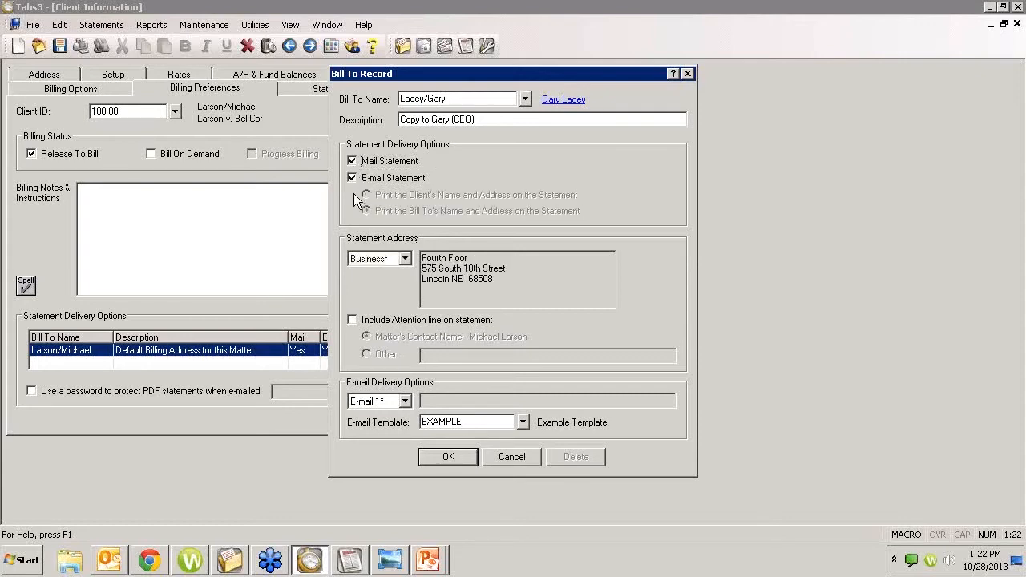
left_click(362, 162)
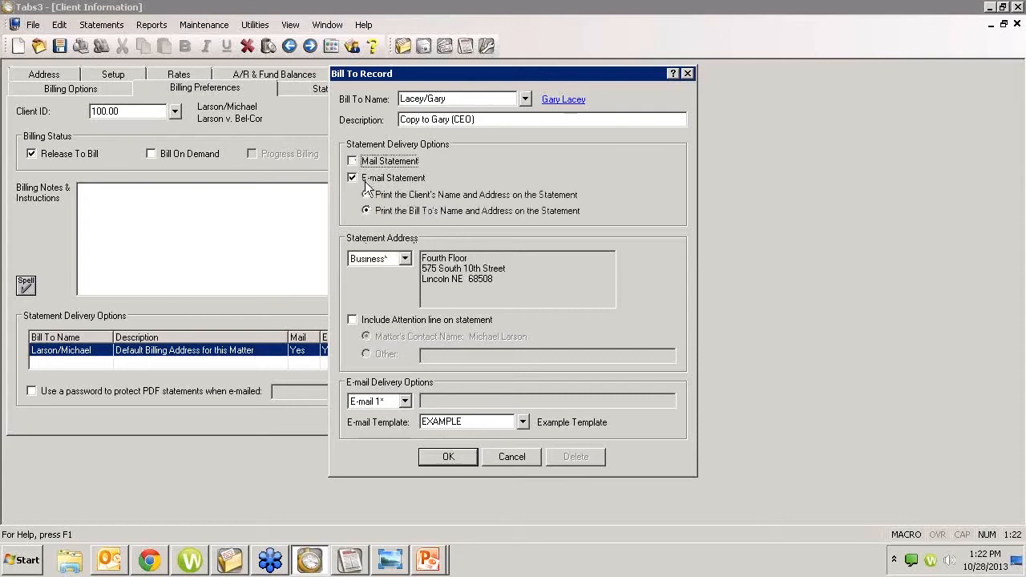
left_click(355, 162)
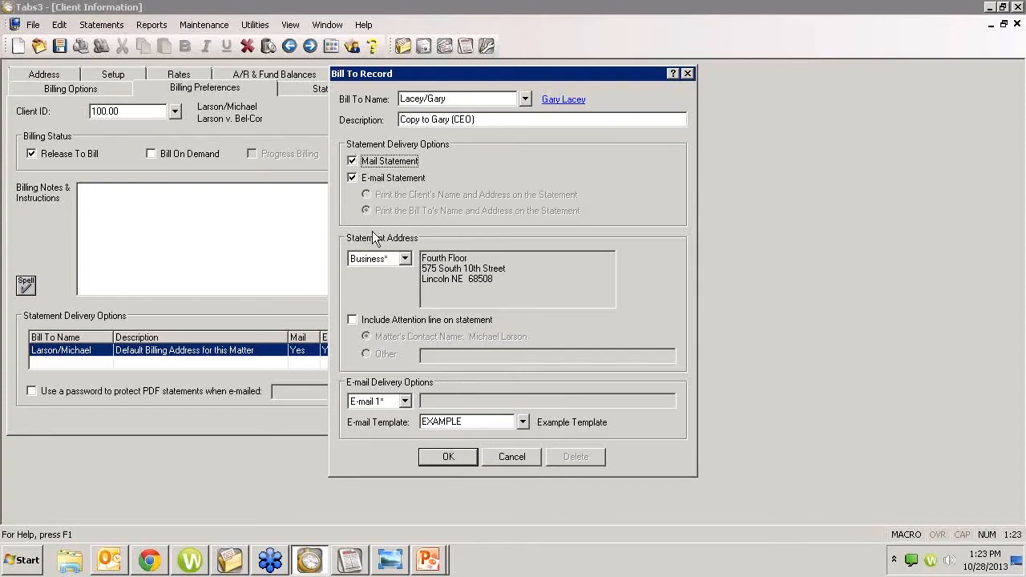
Step: Keep Business address, no attention line, E-mail 1 and the EXAMPLE template
left_click(405, 259)
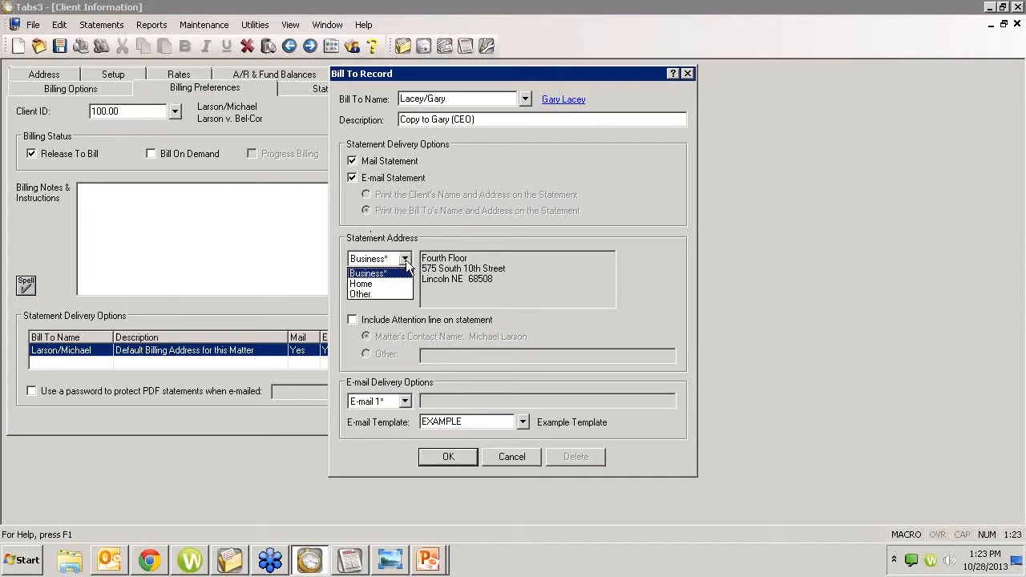
left_click(405, 273)
left_click(374, 320)
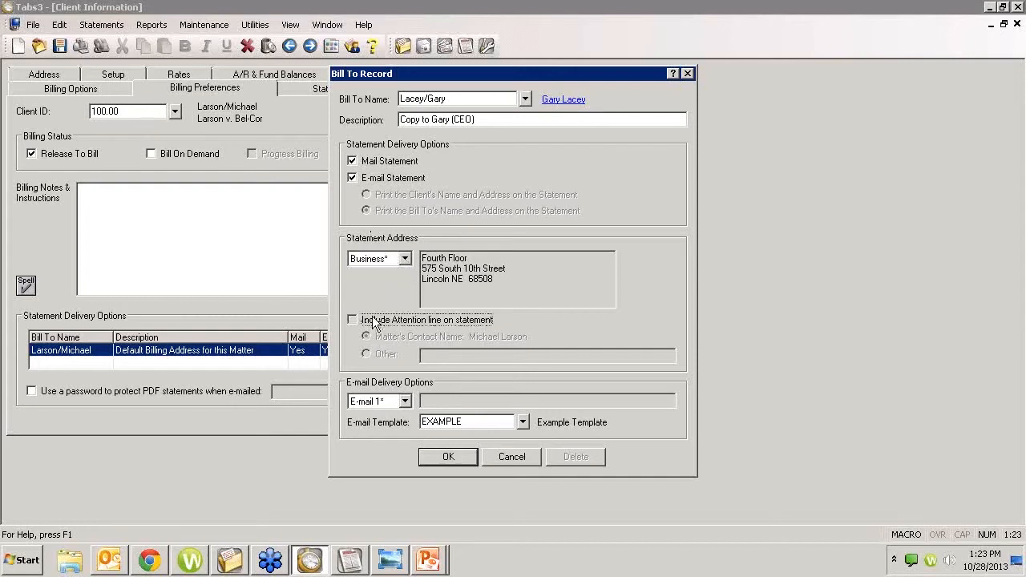
left_click(375, 321)
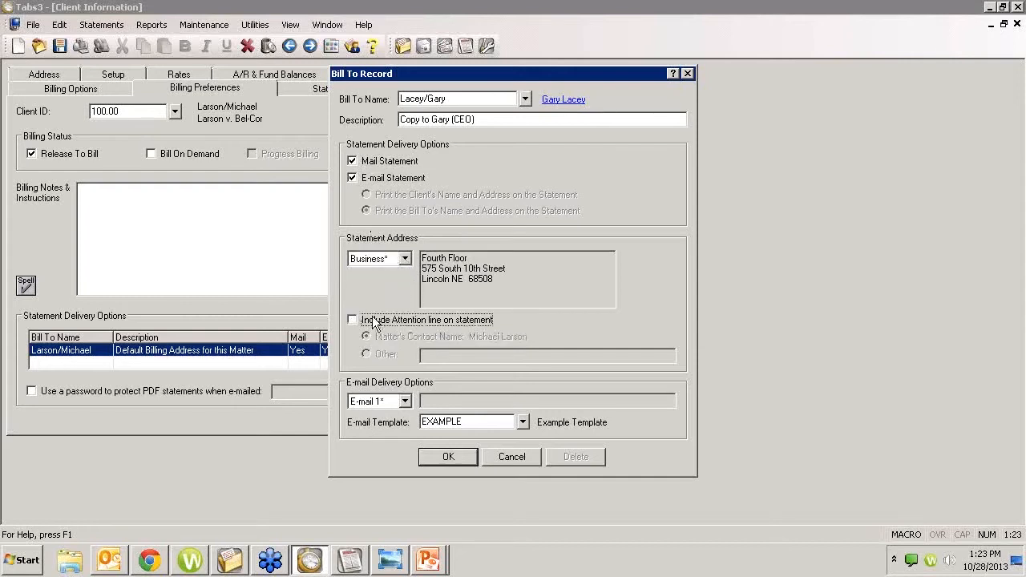
left_click(405, 401)
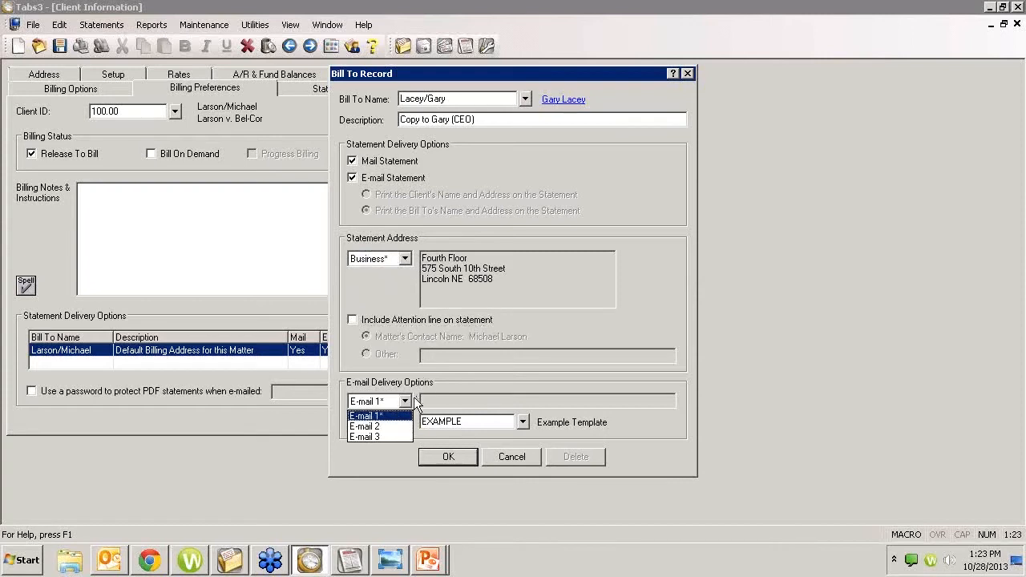
left_click(412, 400)
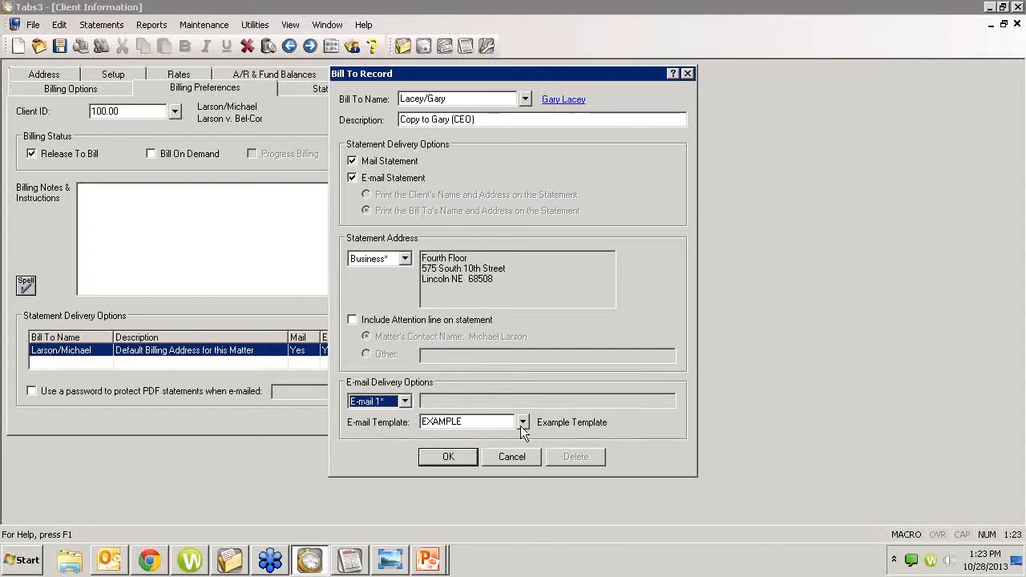
left_click(523, 423)
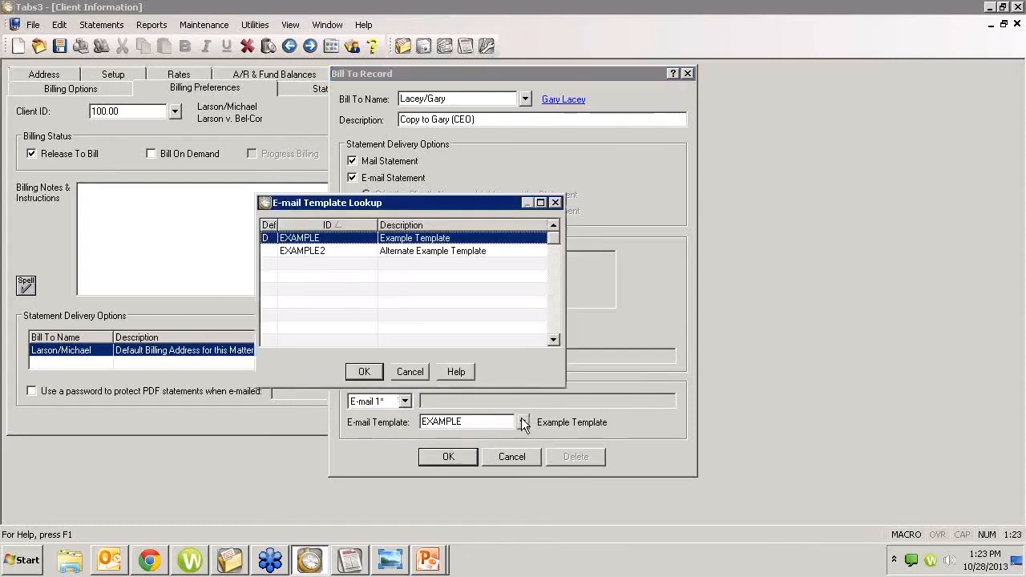
left_click(401, 376)
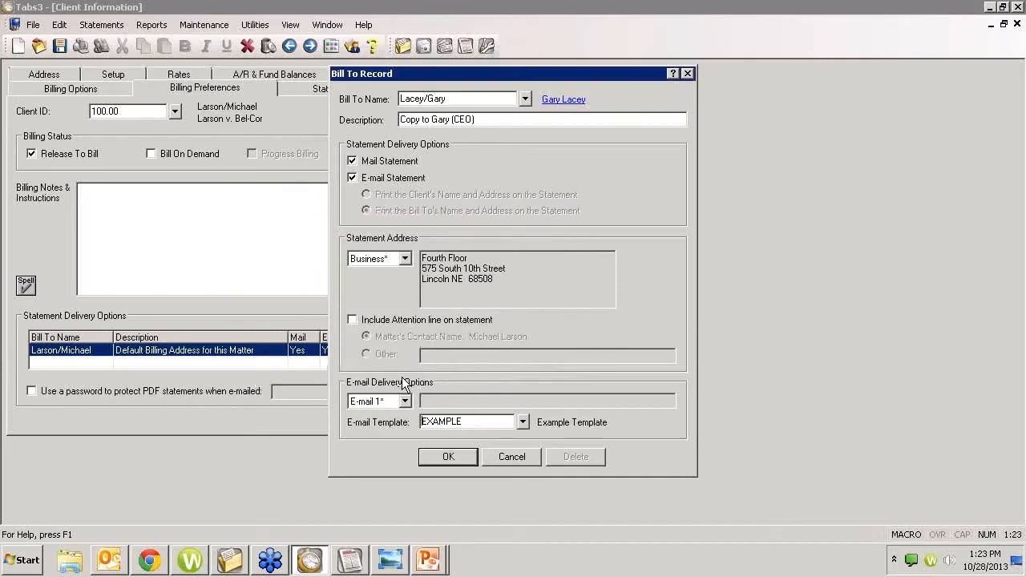
Step: Try saving, dismiss the missing e-mail warning, and uncheck E-mail Statement
left_click(451, 456)
left_click(639, 311)
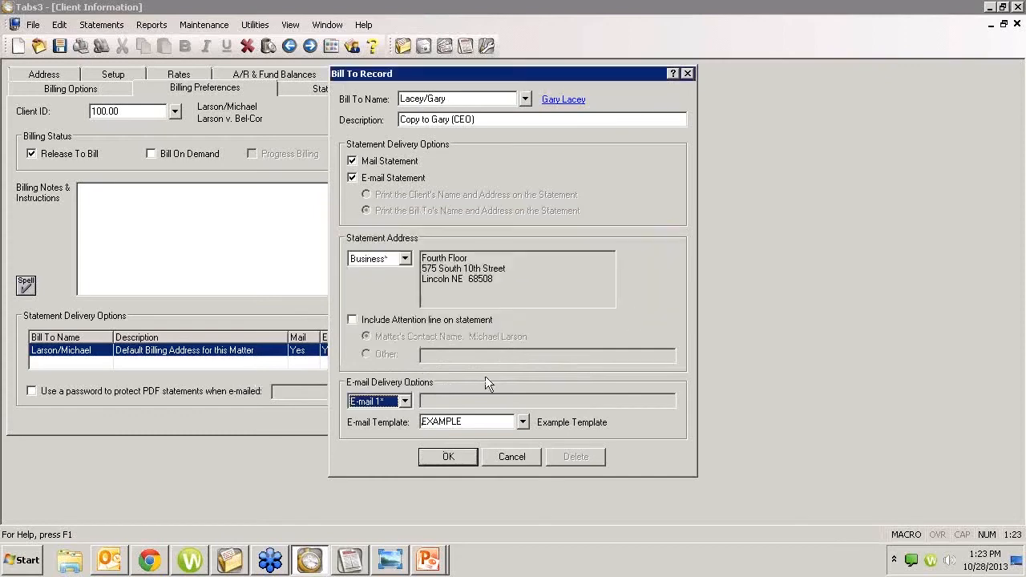
left_click(353, 178)
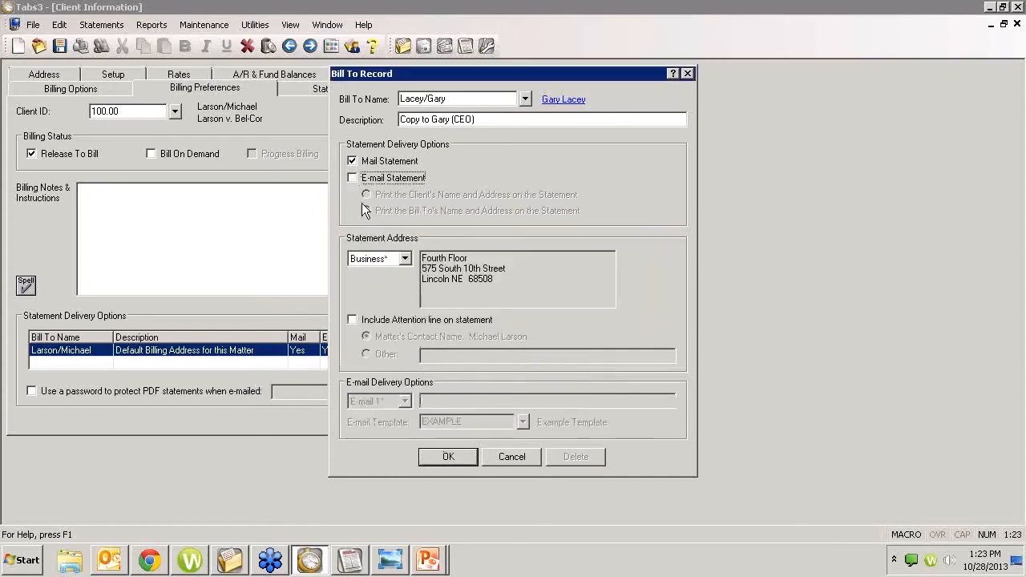
Step: Save the CEO-copy bill-to as Mail Yes, E-mail No, then reopen it for editing
left_click(448, 457)
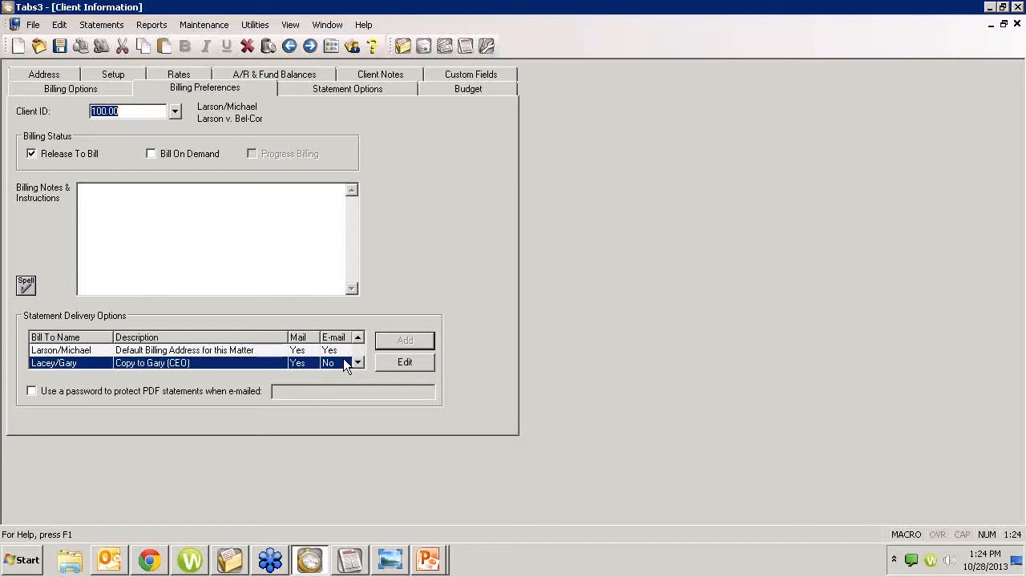
left_click(388, 362)
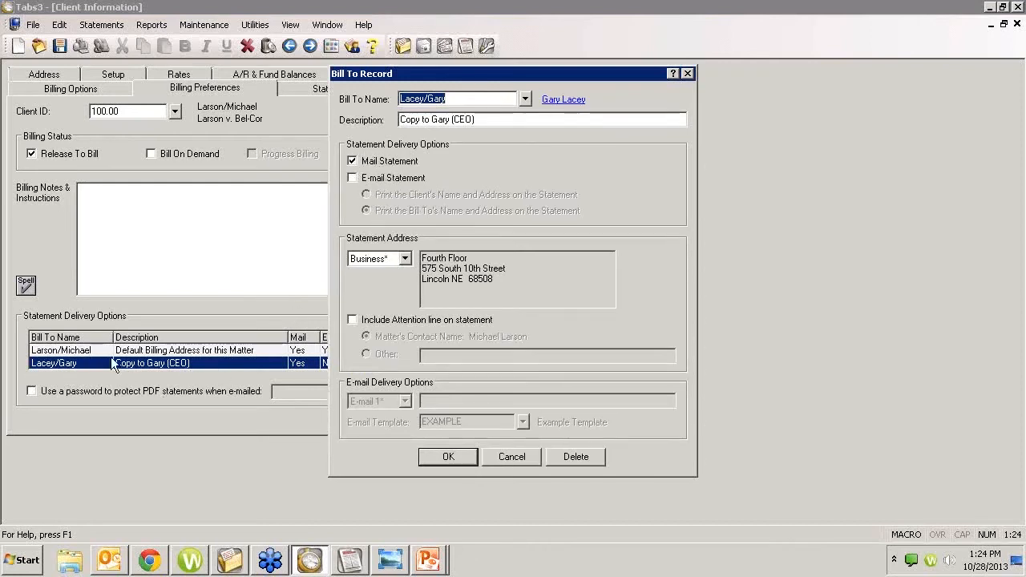
Step: Cancel the bill-to record unchanged and close the Client Information window
left_click(500, 451)
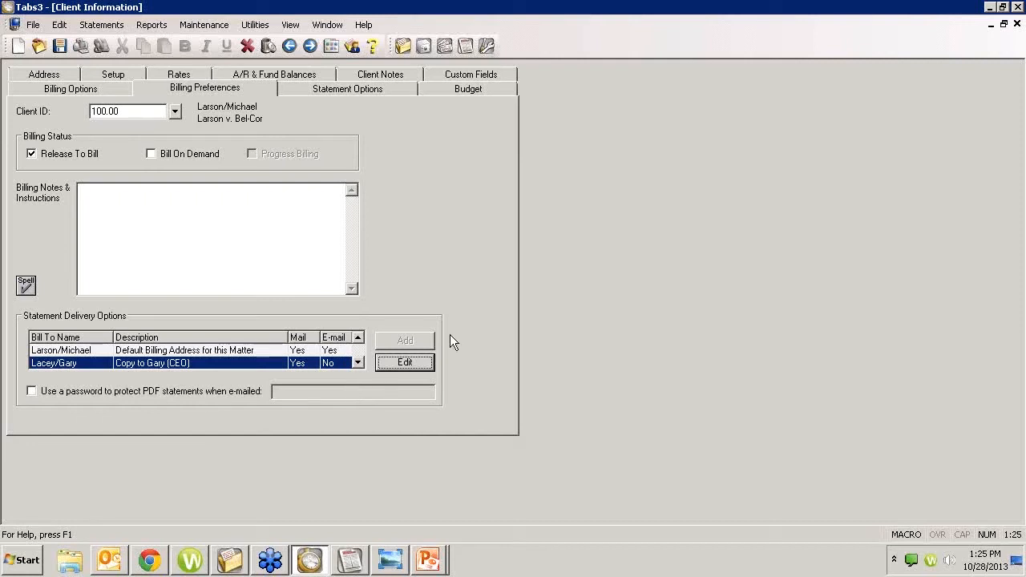
left_click(1016, 26)
Step: Discard client changes and reach E-mail Templates via Statements and Statement Setup
left_click(525, 308)
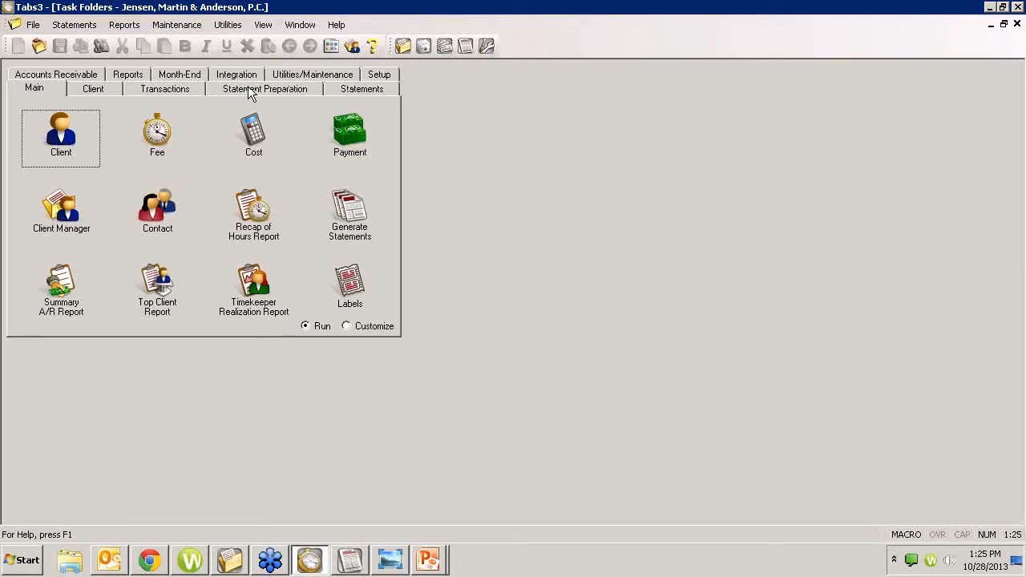
left_click(337, 91)
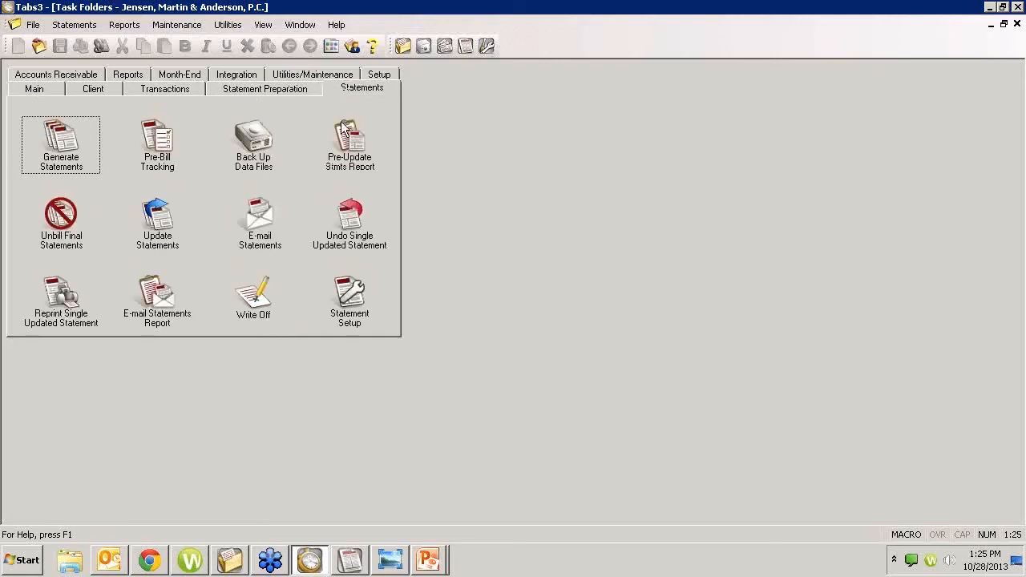
left_click(341, 303)
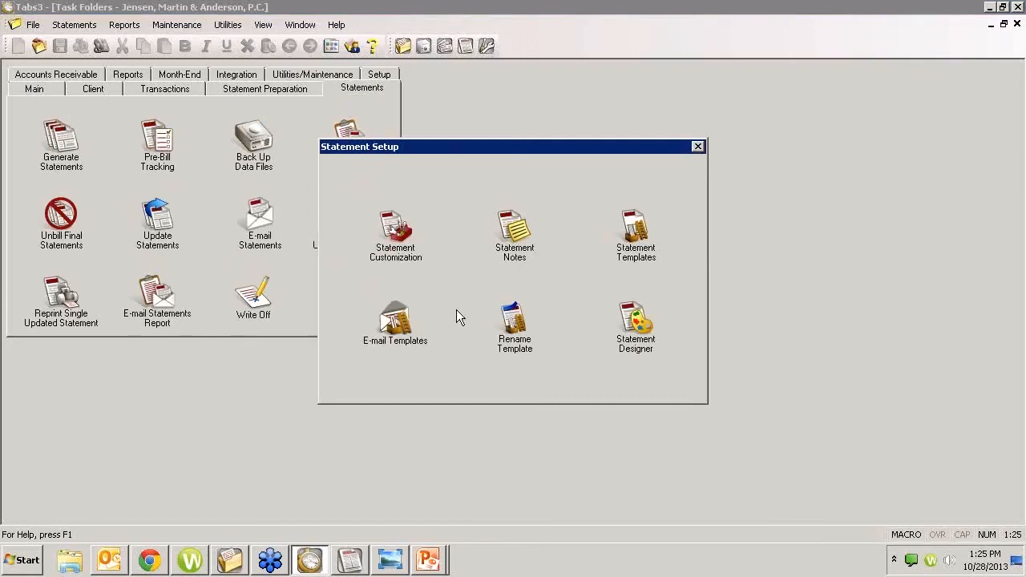
key("Escape")
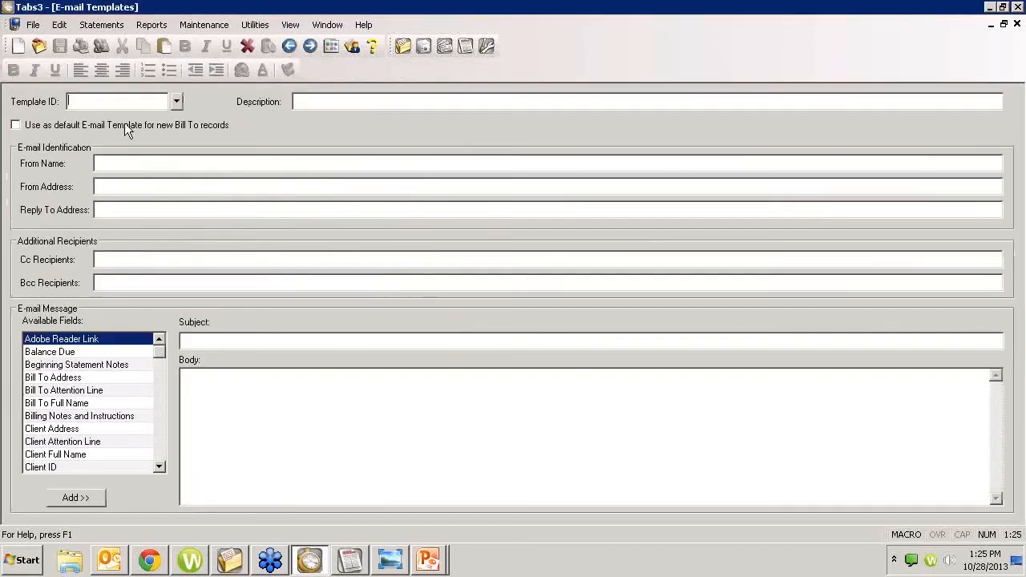
left_click(177, 101)
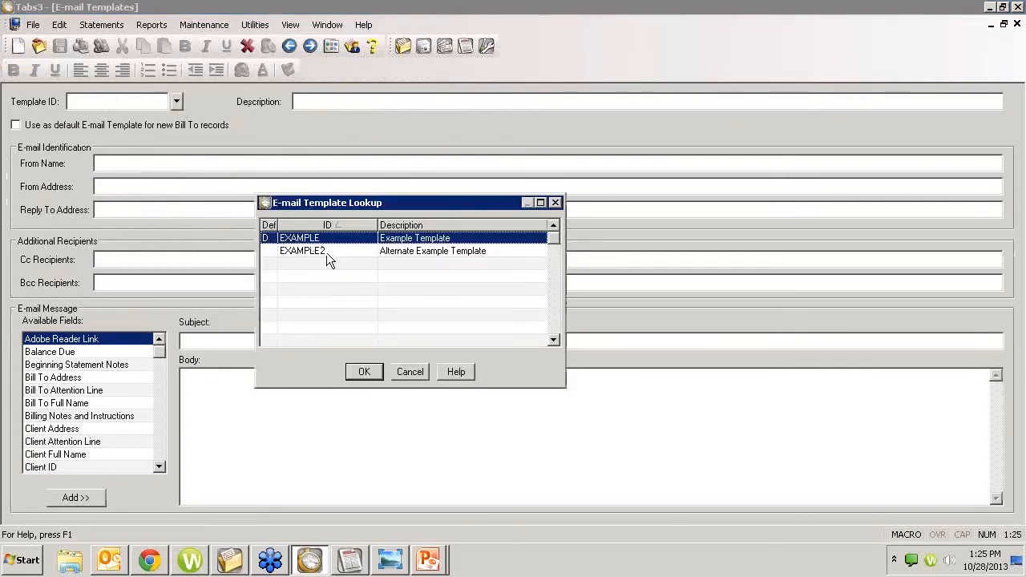
double_click(326, 251)
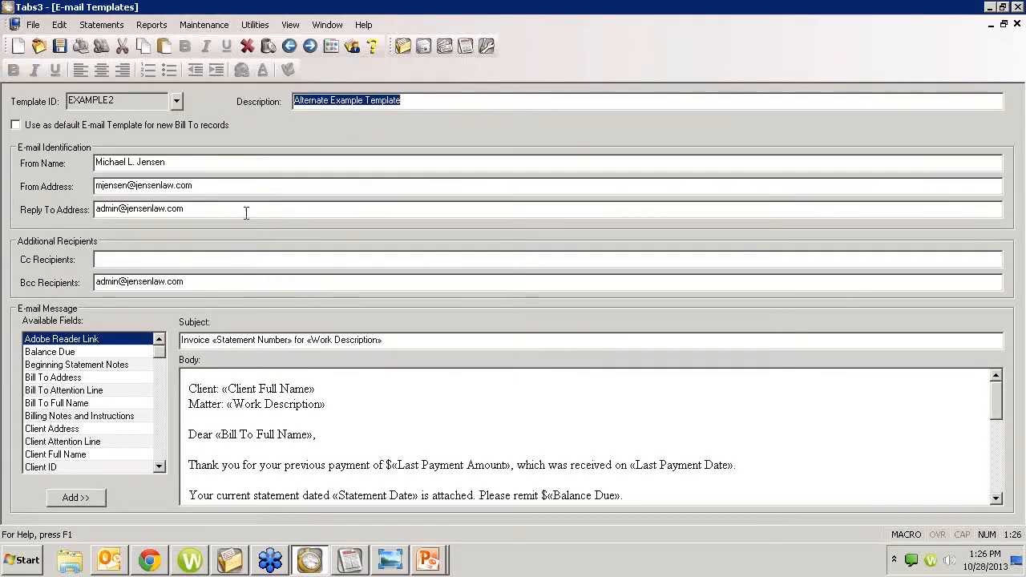
double_click(166, 102)
left_click(176, 102)
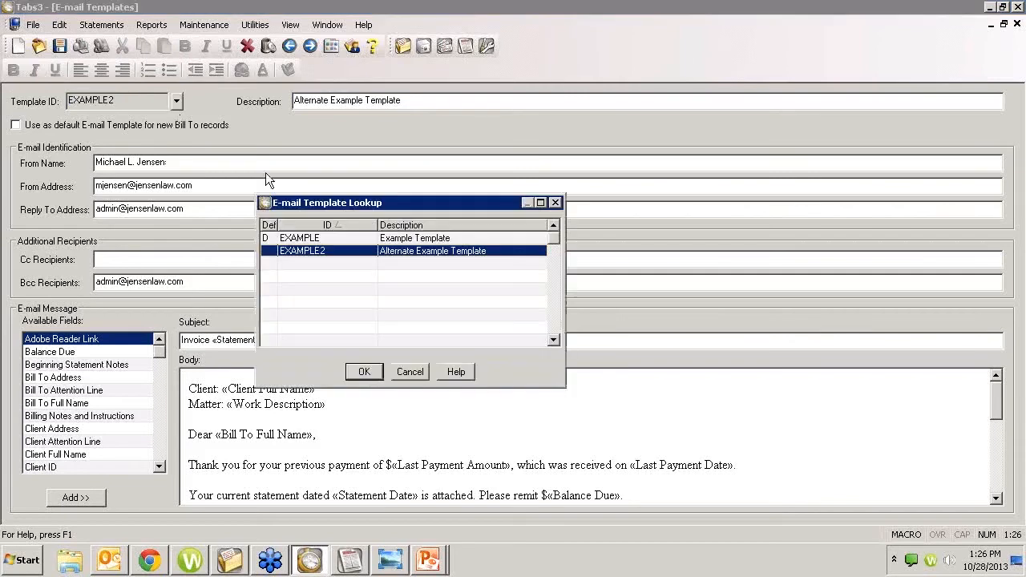
double_click(331, 239)
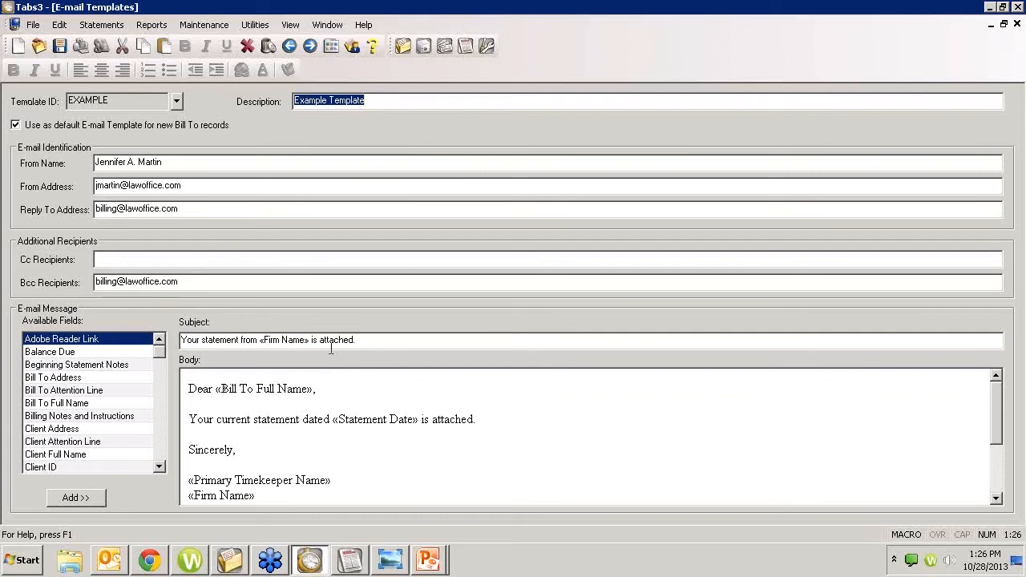
left_click(364, 340)
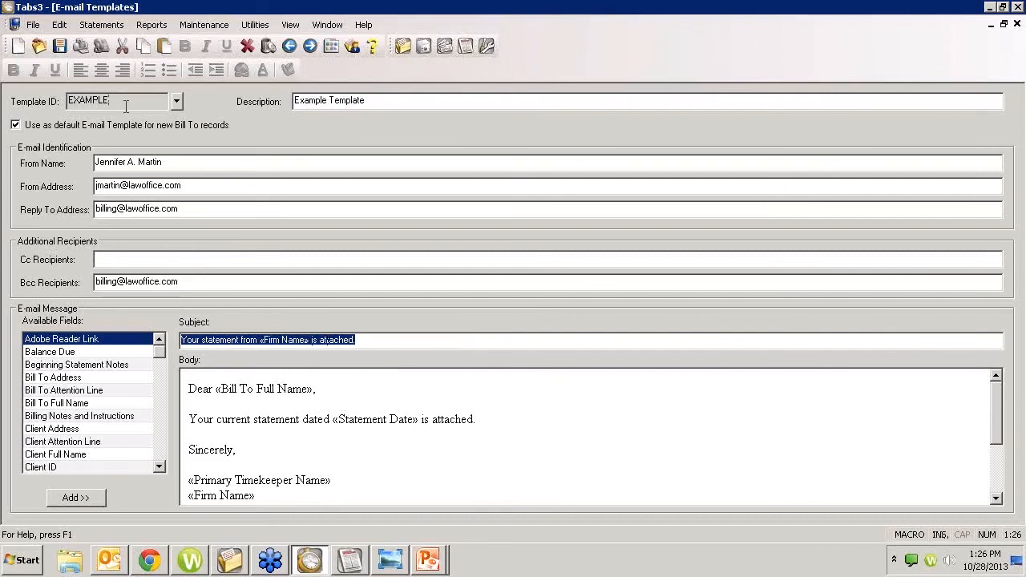
left_click(124, 101)
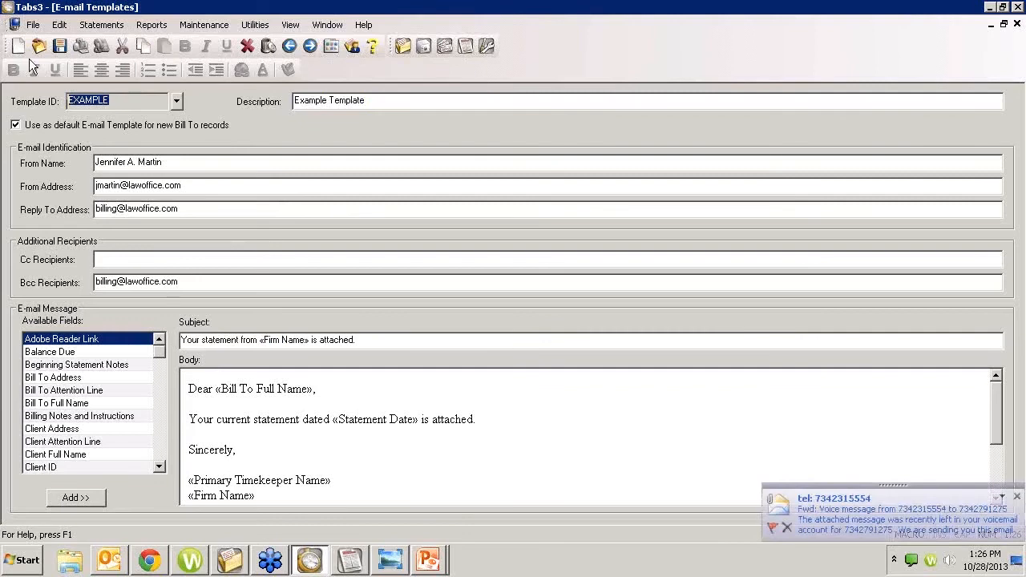
left_click(154, 101)
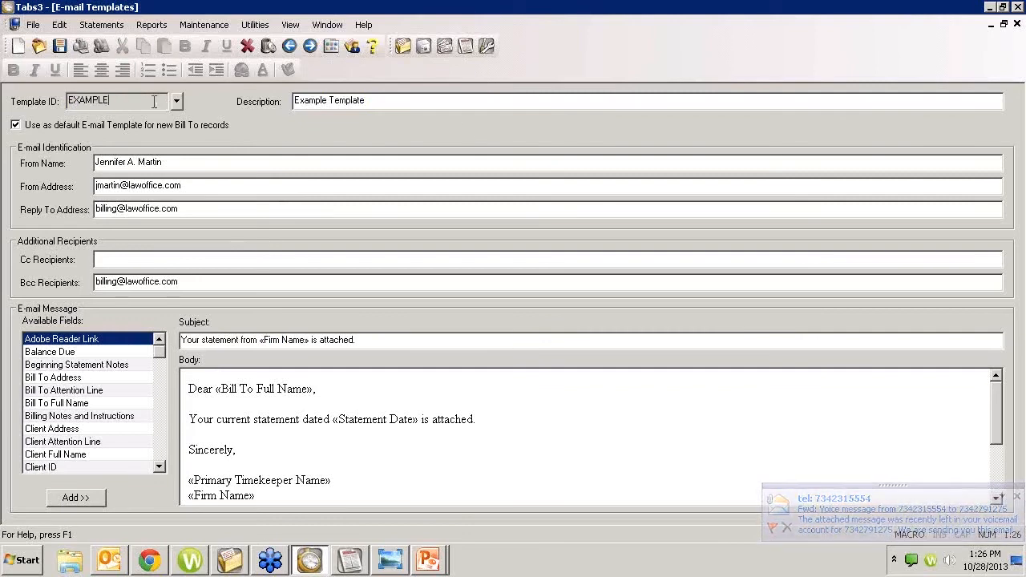
left_click_drag(130, 101, 5, 87)
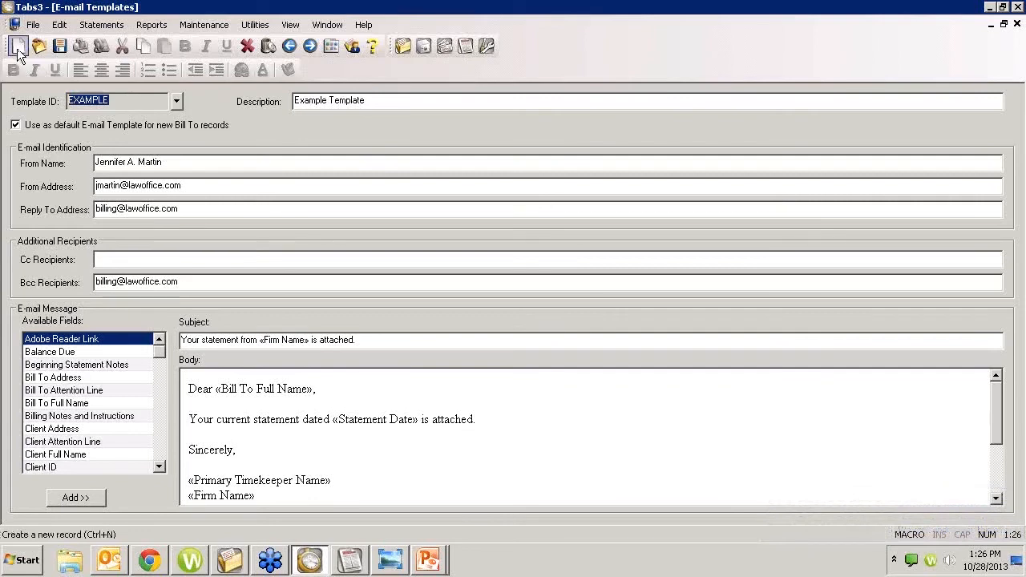
left_click(17, 50)
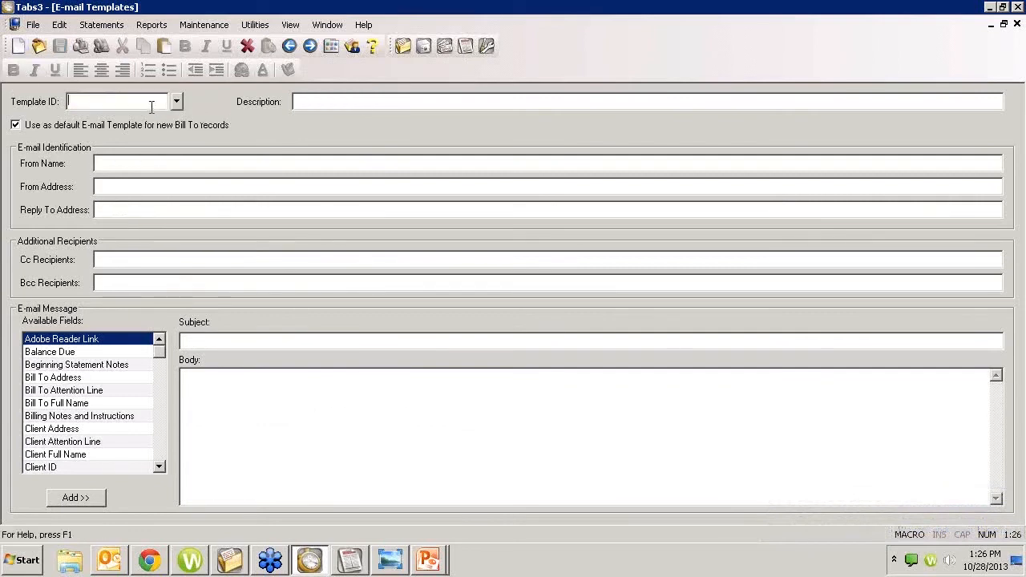
Step: Enter a new template ID for the client and move to the Cc recipients field
type("Larson/M")
key("Tab")
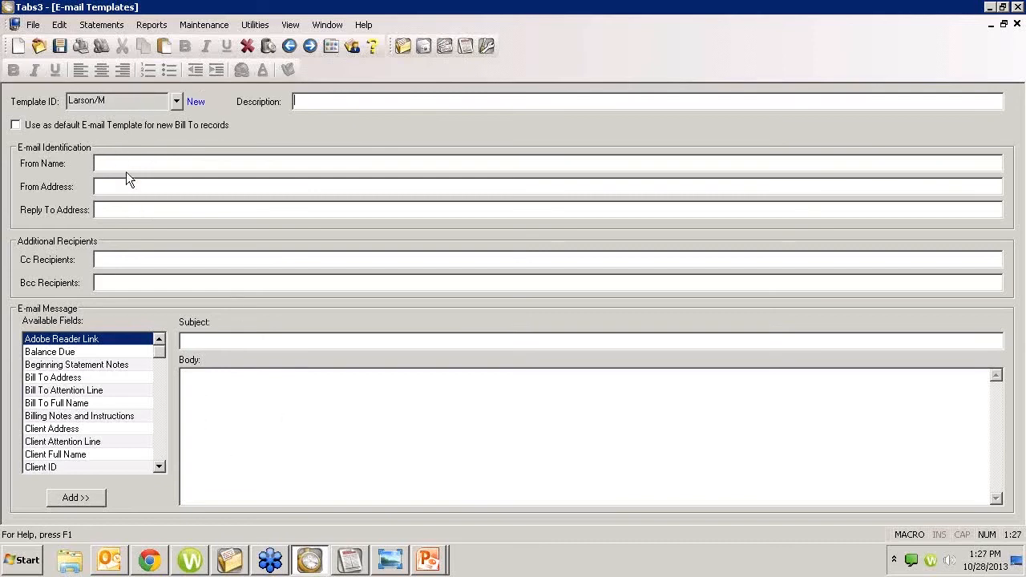
left_click(124, 209)
left_click(104, 258)
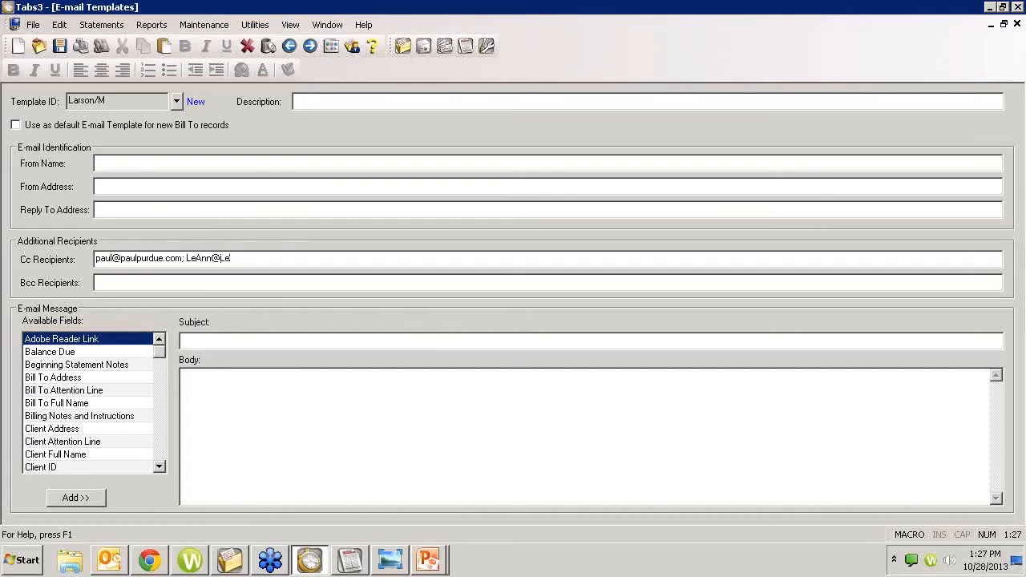
Step: Enter two Cc recipient e-mail addresses, then open help on the E-mail Templates window
left_click_drag(287, 257, 49, 259)
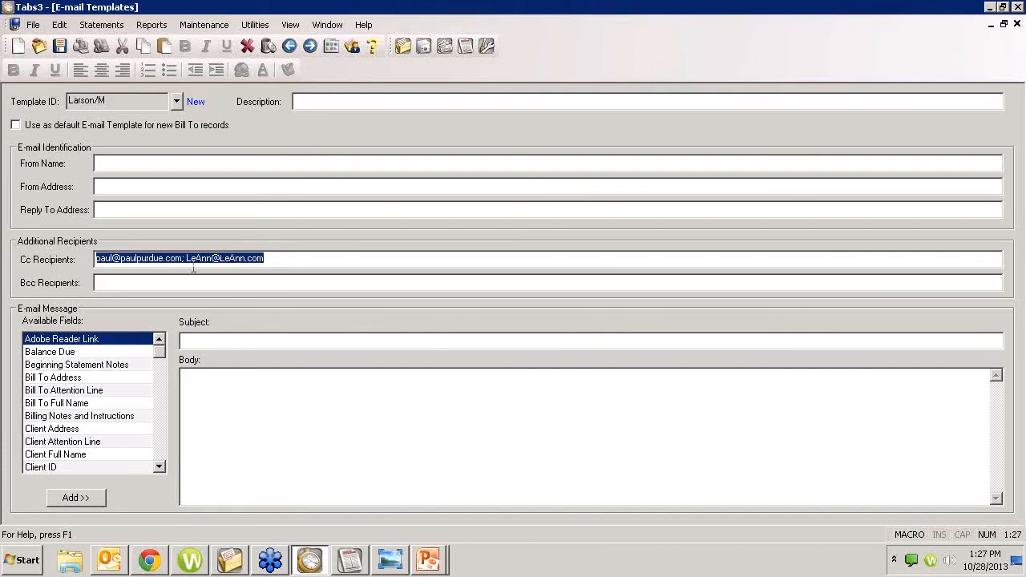
left_click(288, 263)
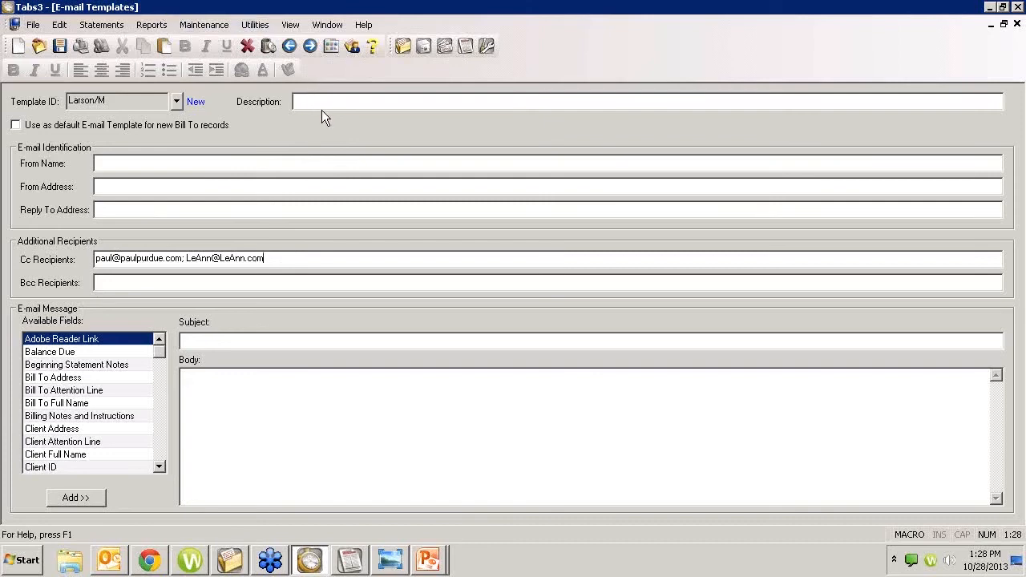
left_click_drag(297, 259, 4, 225)
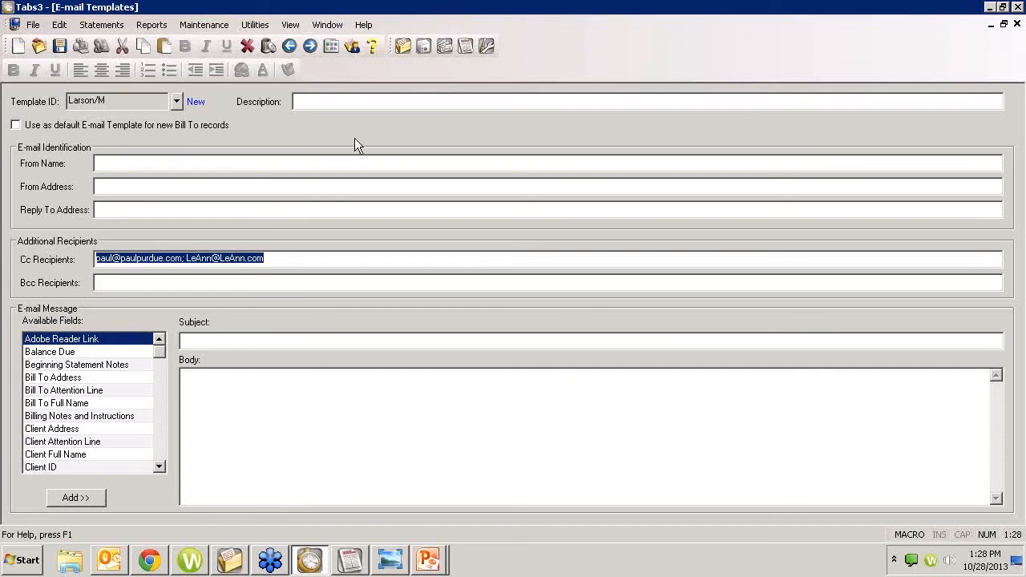
left_click(137, 101)
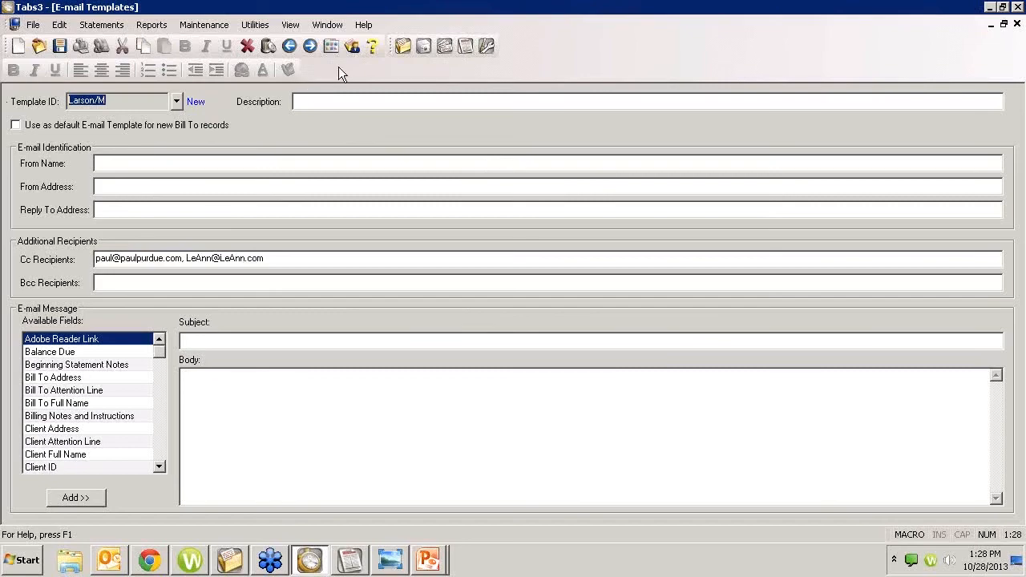
left_click(373, 46)
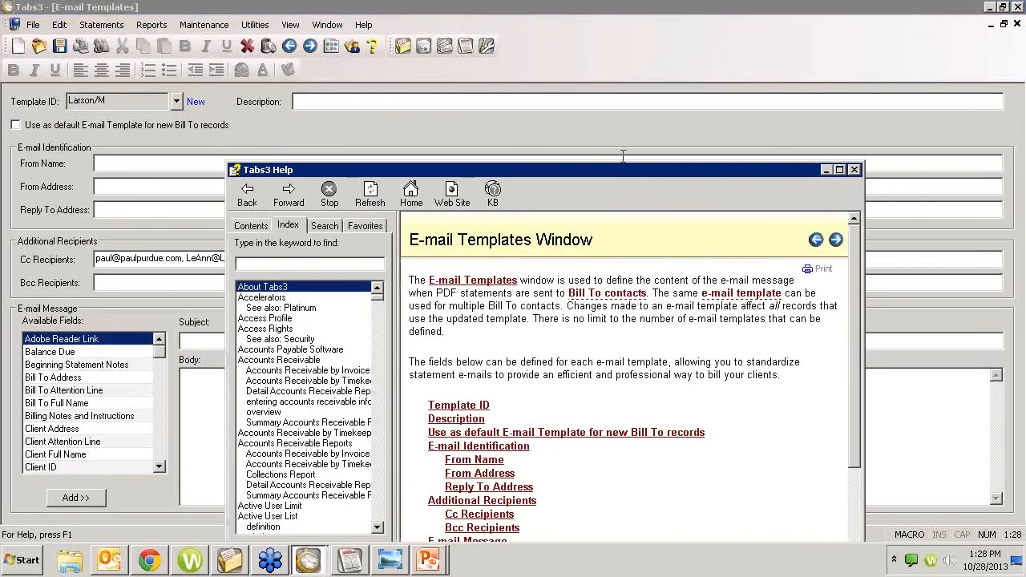
Step: Close the Help window and select the Cc recipient addresses in the template
left_click_drag(638, 167, 623, 128)
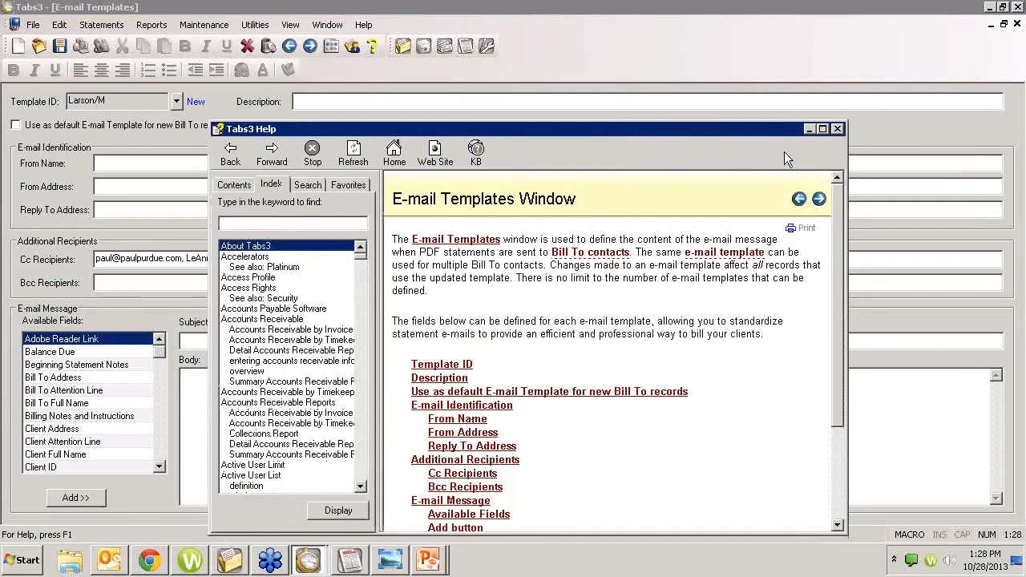
left_click(837, 128)
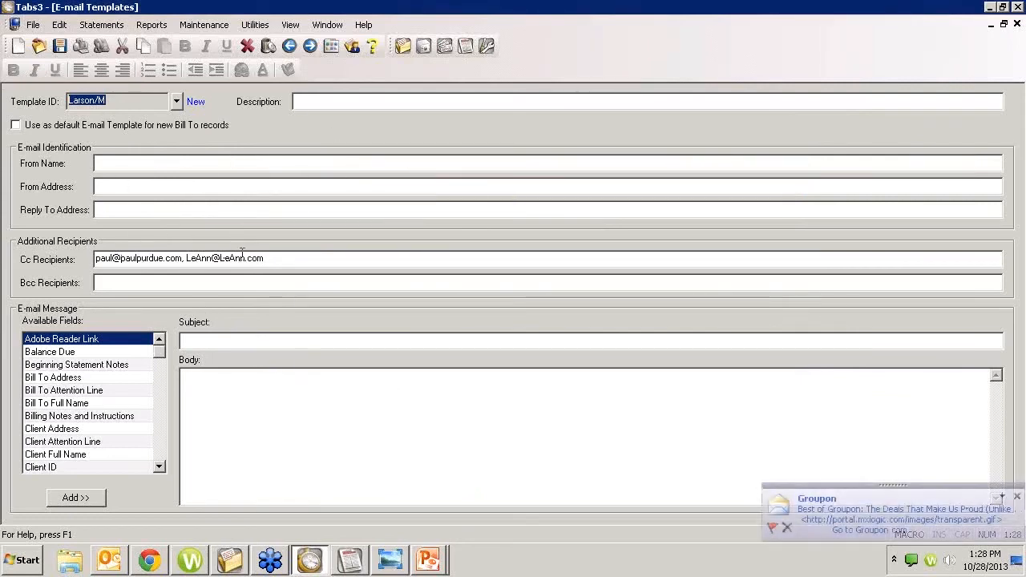
left_click_drag(273, 259, 3, 226)
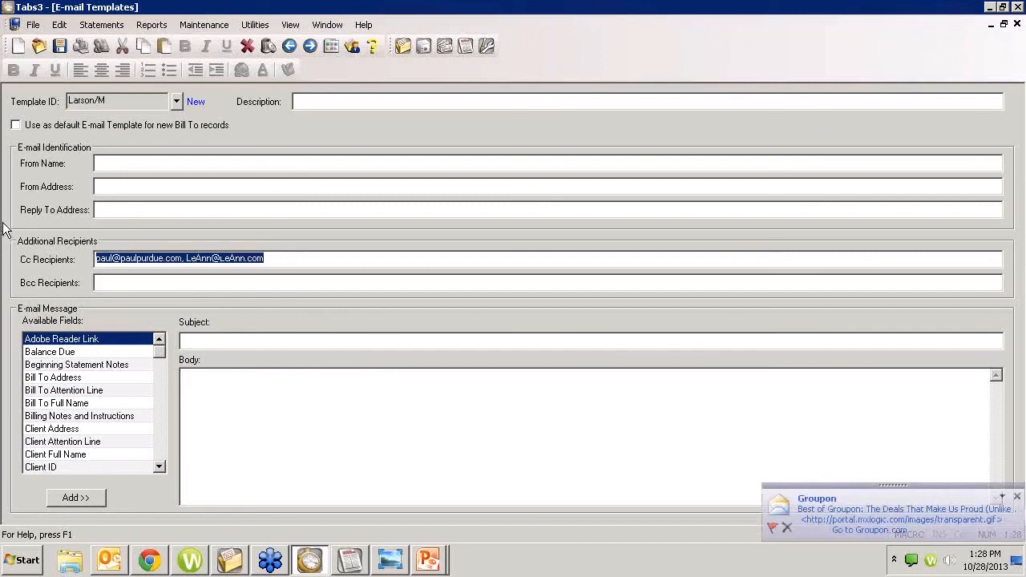
Step: Close E-mail Templates without saving the new template and open Client Information from the Client folder
left_click(1017, 24)
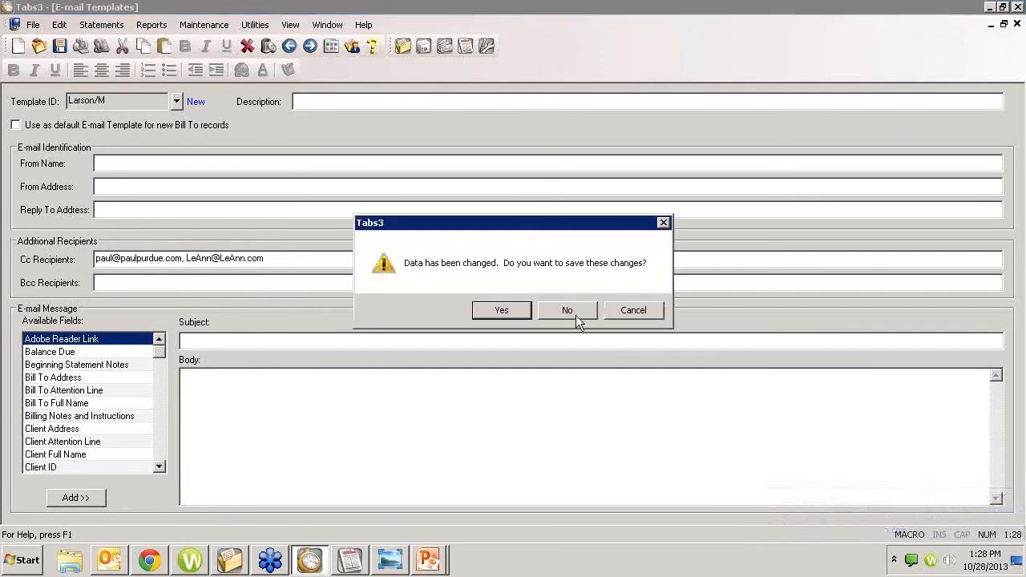
left_click(575, 311)
left_click(97, 87)
left_click(81, 135)
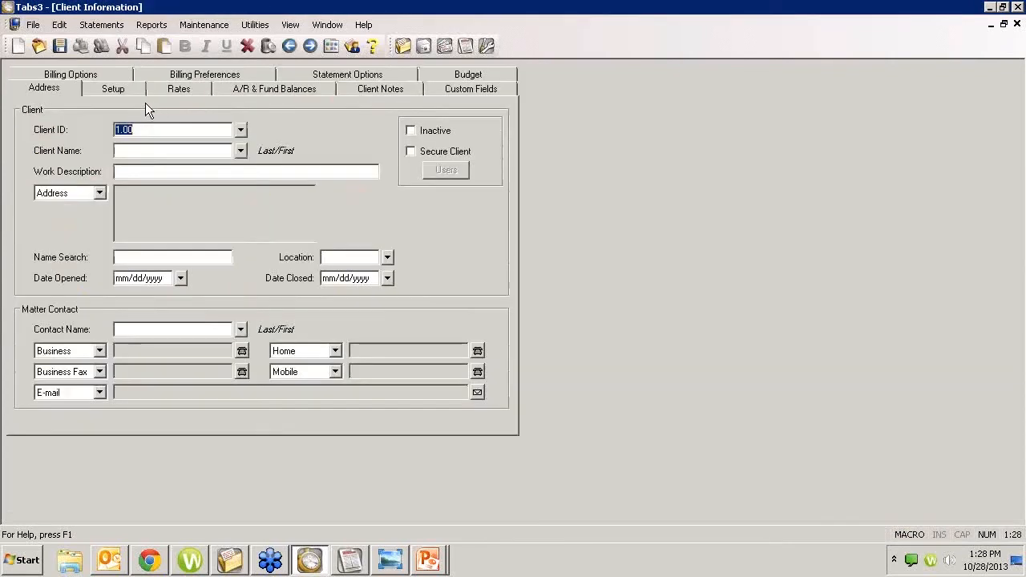
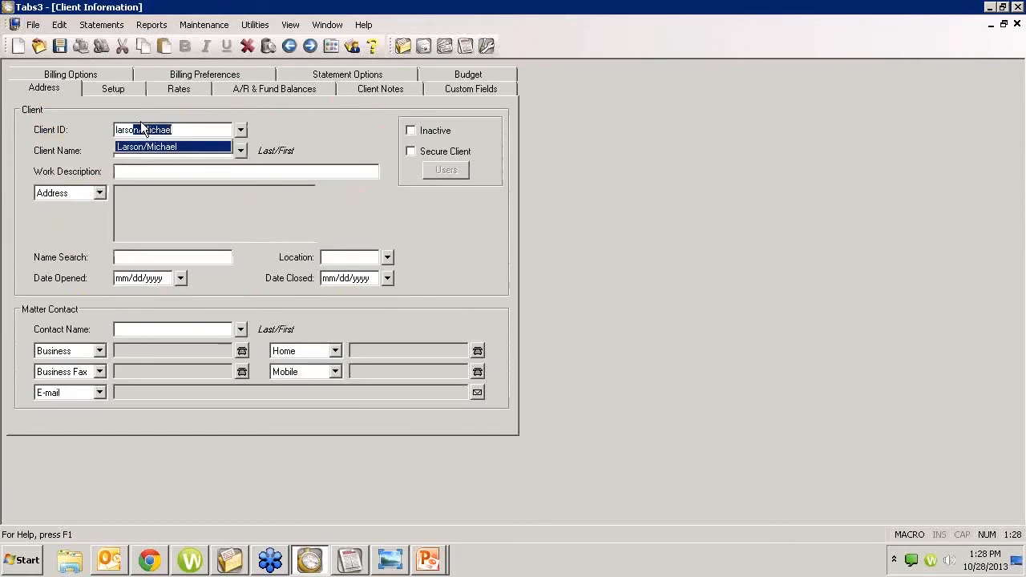
Step: Look up the client by name and load client 100.00's record
key("Return")
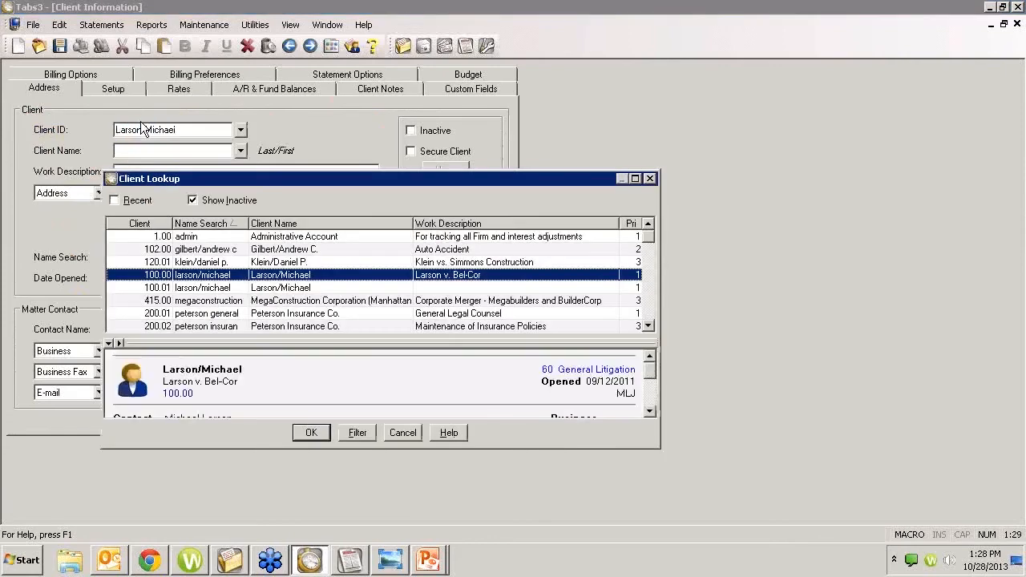
key("Return")
Step: Review client 100.00's Bill To record and its EXAMPLE e-mail template, cancelling without changes
left_click(171, 77)
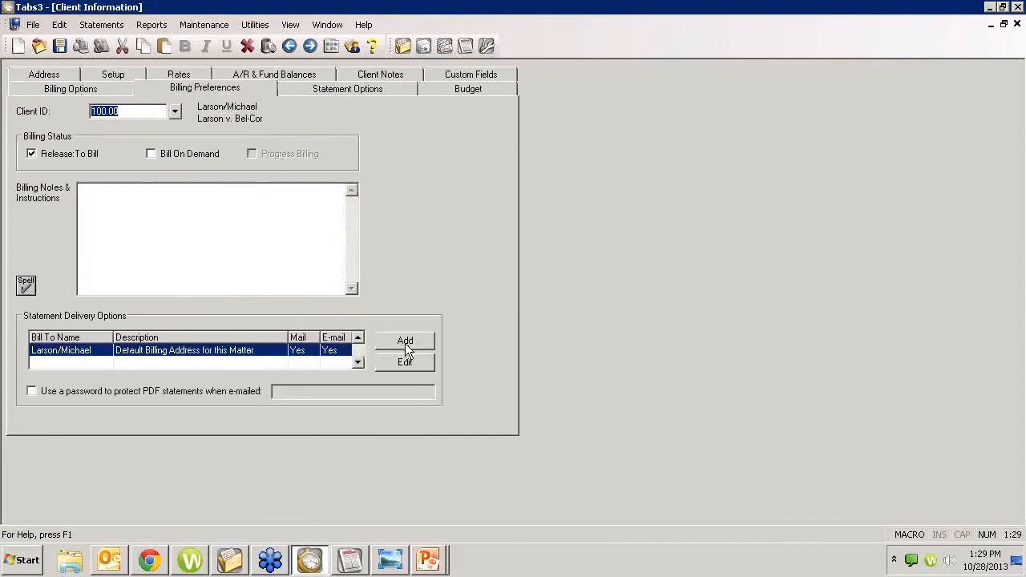
left_click(398, 366)
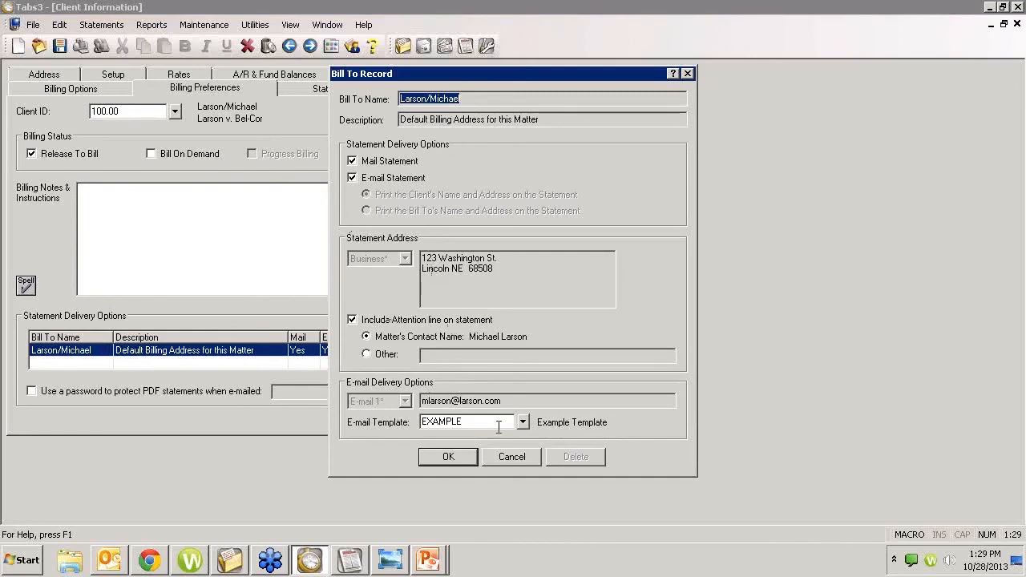
left_click(522, 422)
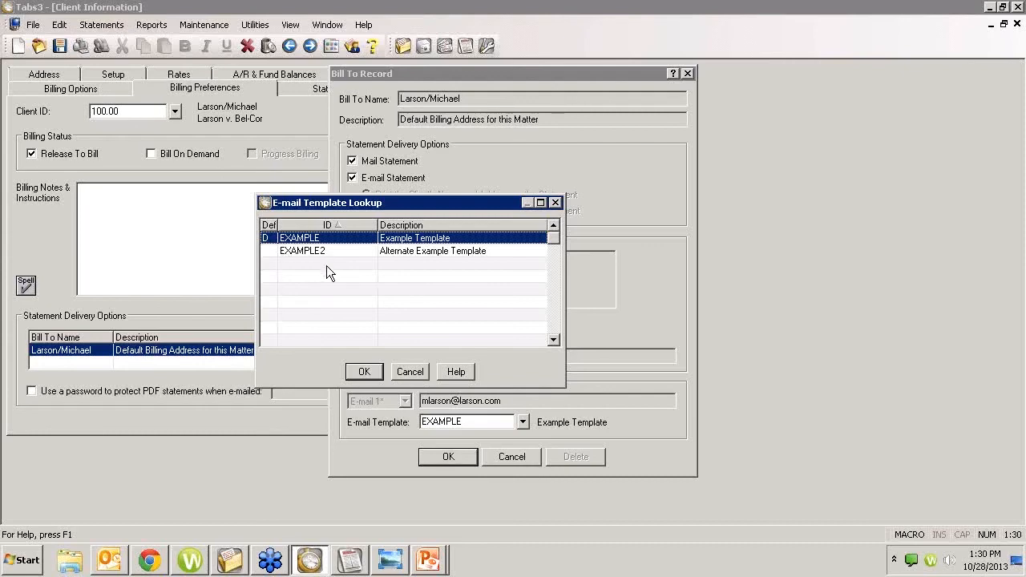
left_click(410, 372)
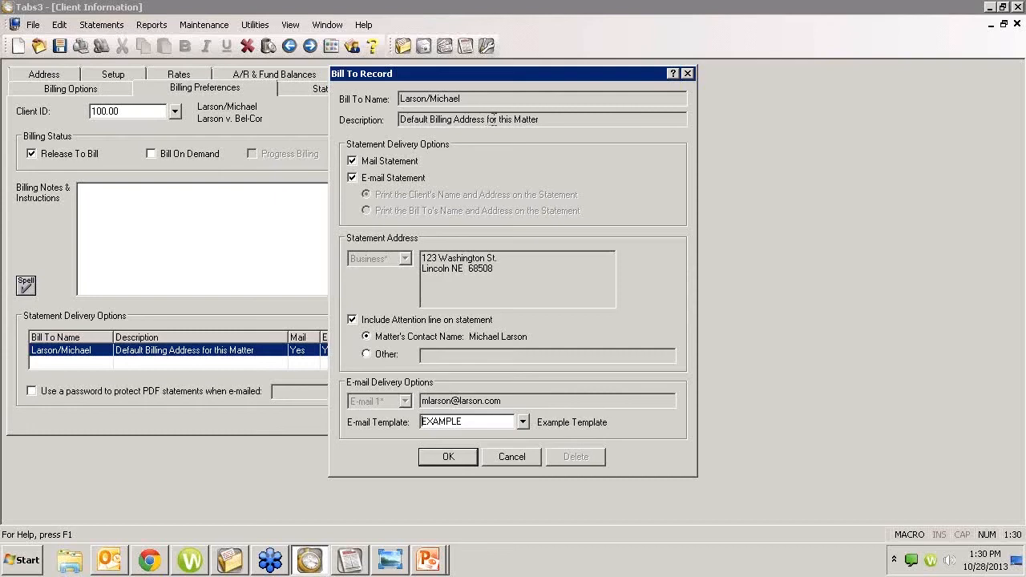
left_click(514, 458)
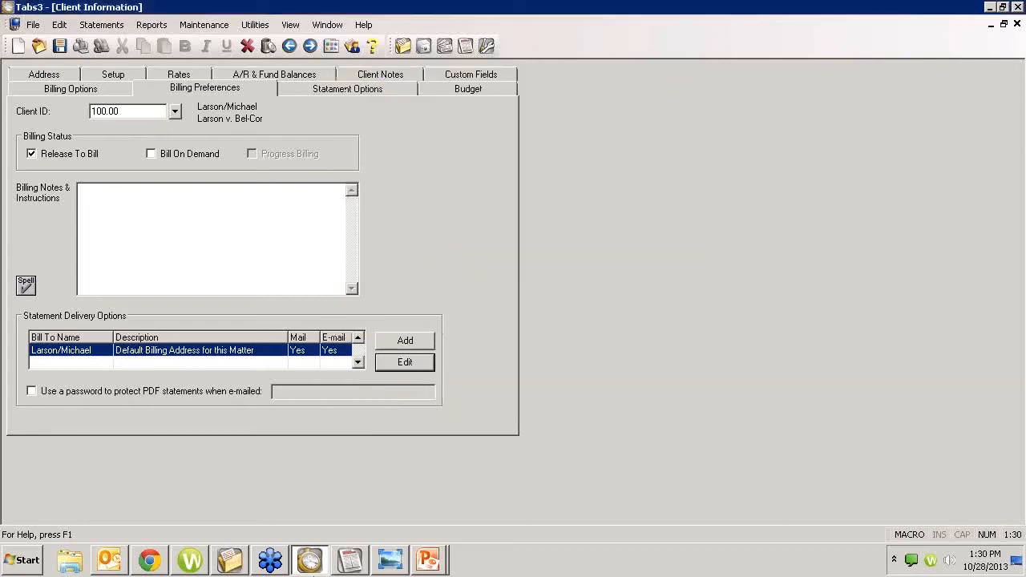
left_click(149, 561)
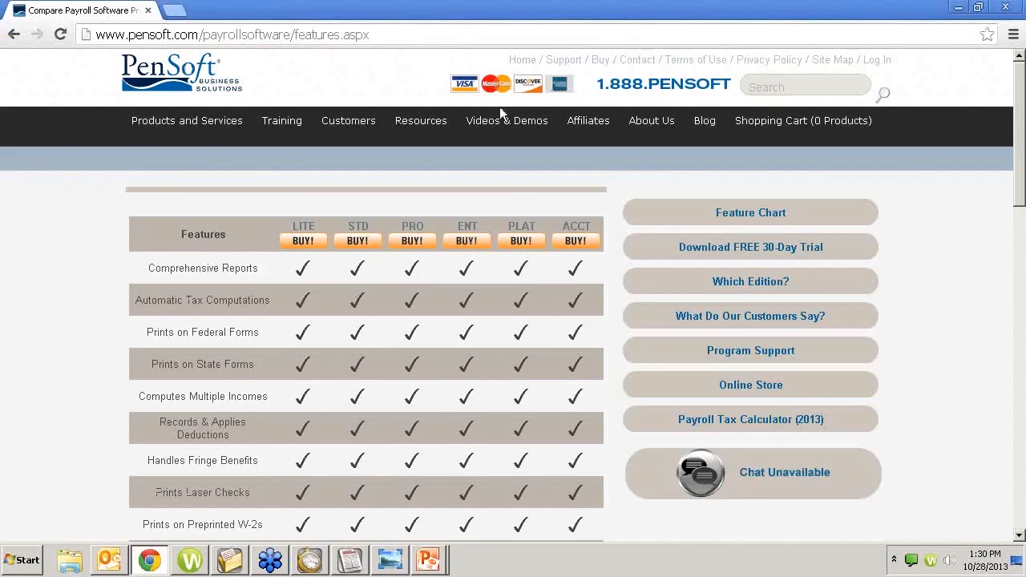
left_click(173, 10)
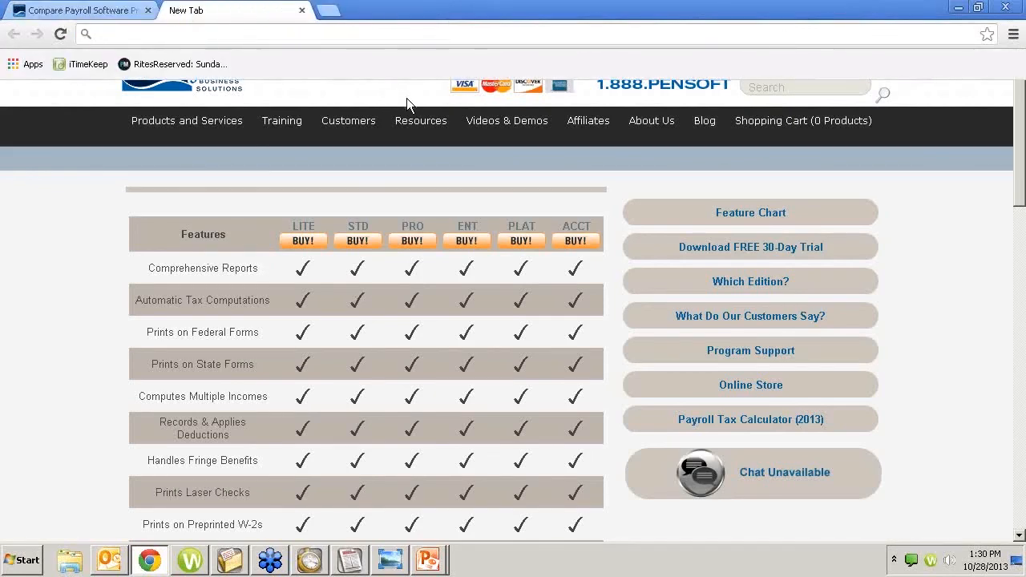
type("atto")
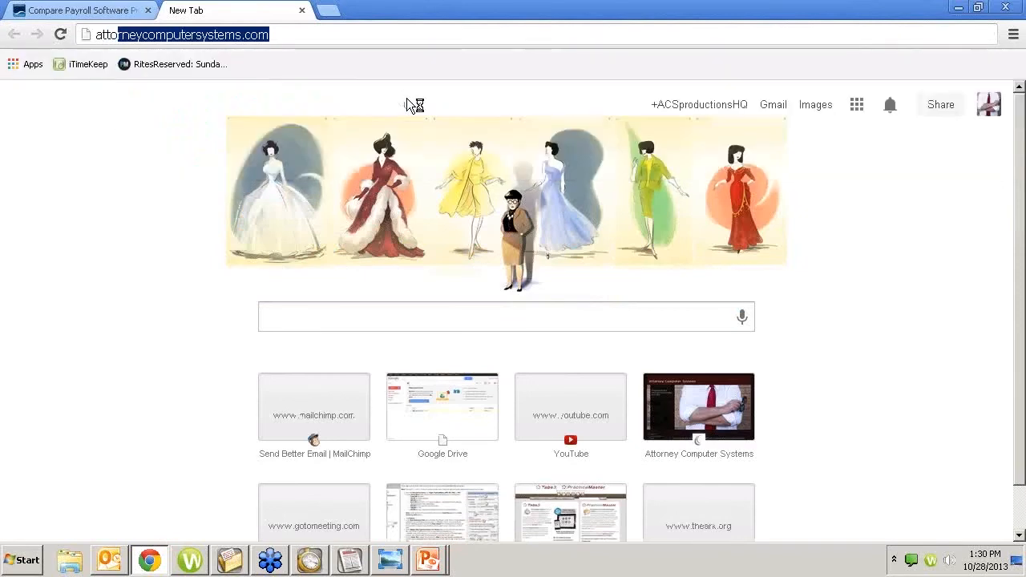
key("Return")
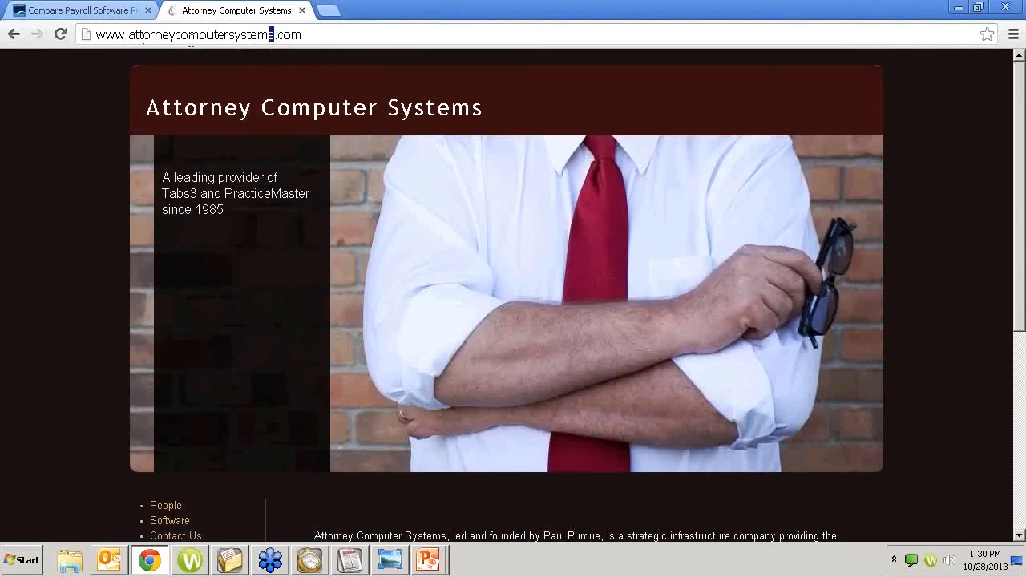
left_click(315, 36)
scroll(58, 375, "down", 3)
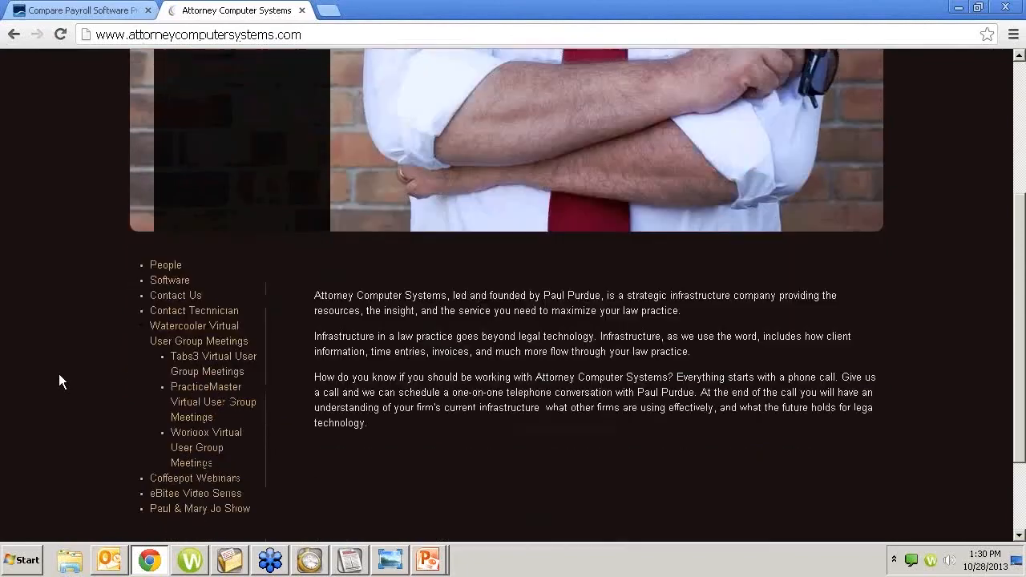
left_click(200, 358)
scroll(261, 391, "down", 4)
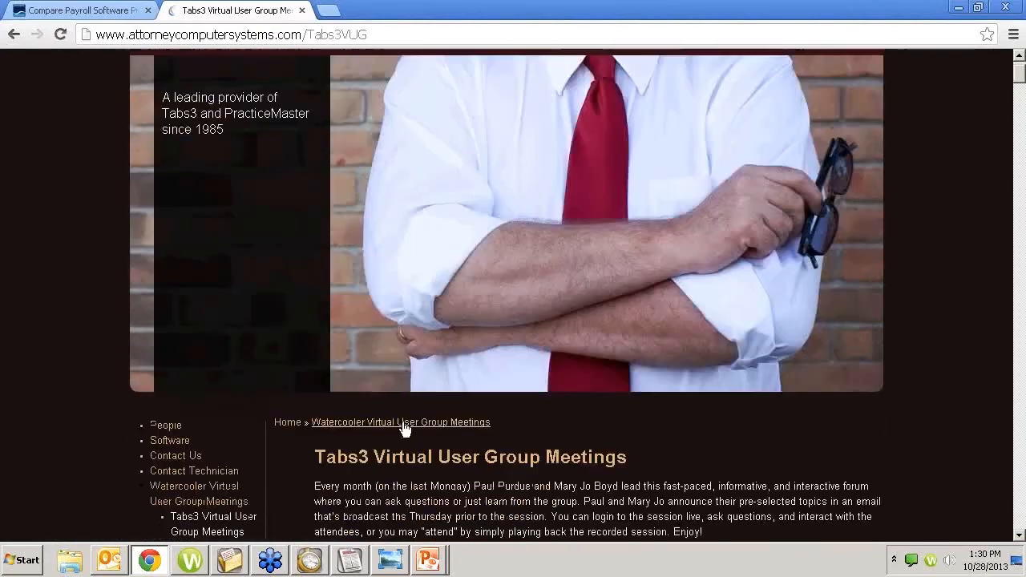
scroll(515, 436, "down", 2)
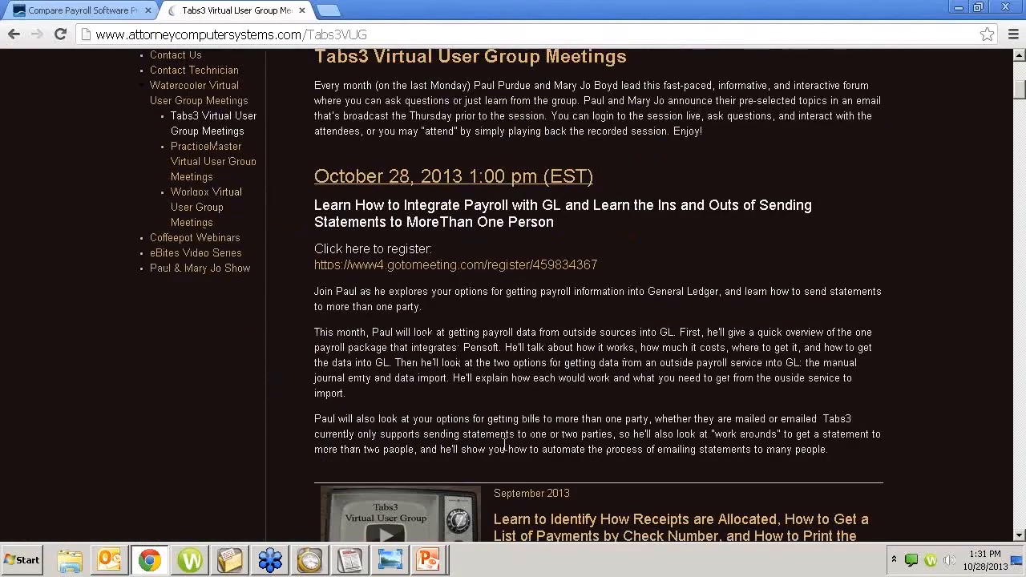
scroll(505, 445, "down", 5)
scroll(628, 416, "down", 18)
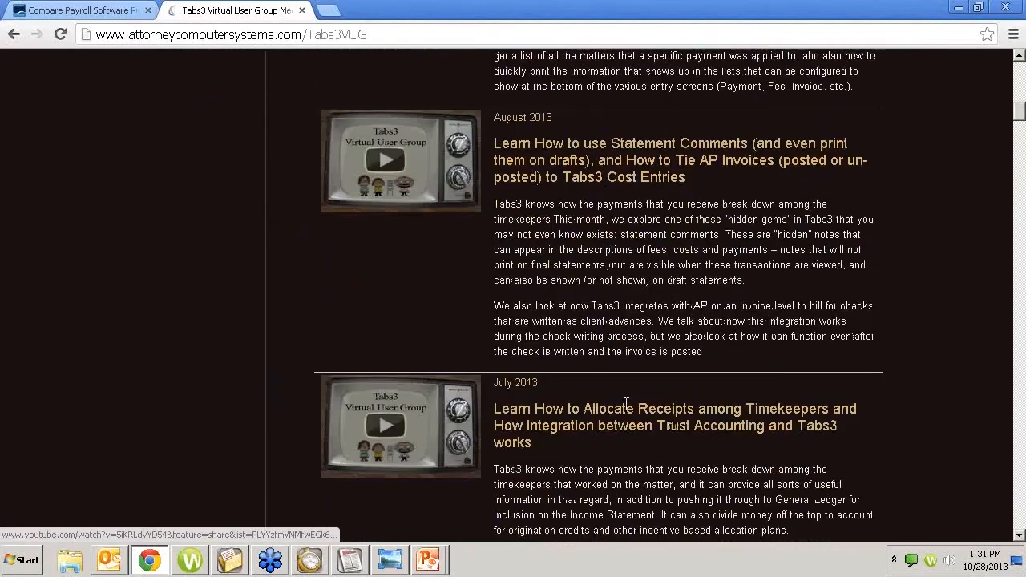
scroll(626, 406, "down", 15)
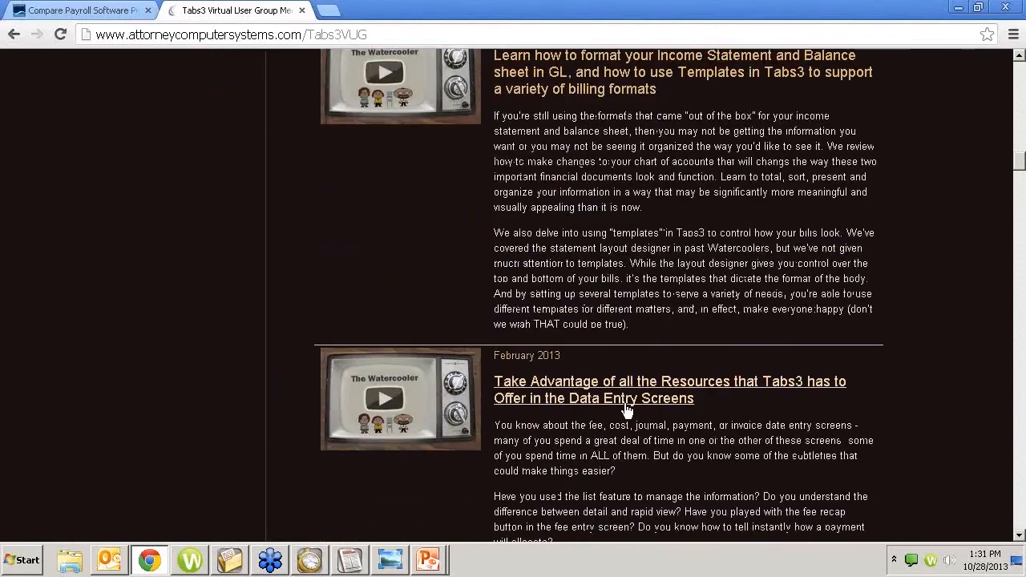
scroll(627, 404, "down", 3)
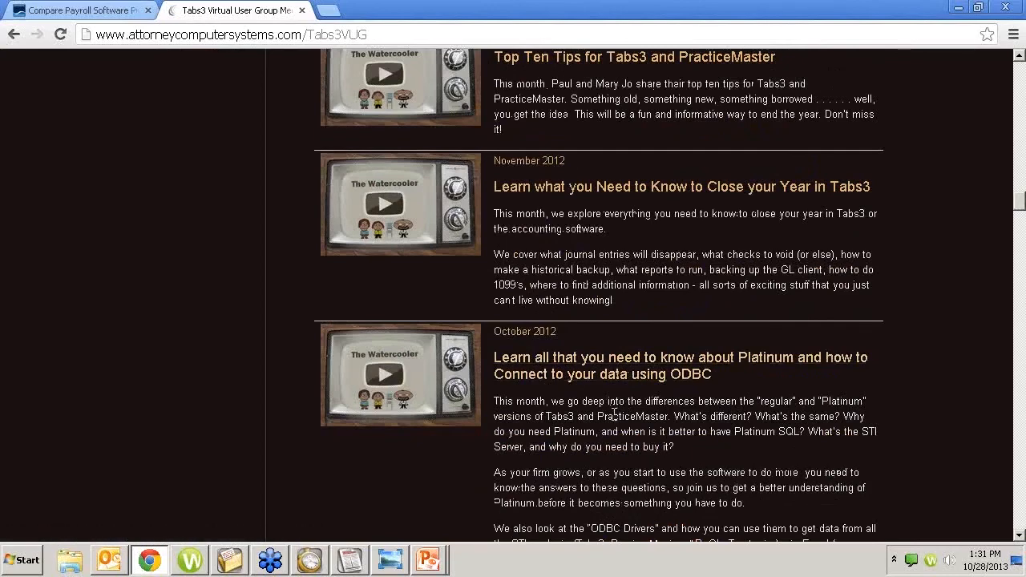
scroll(609, 422, "down", 2)
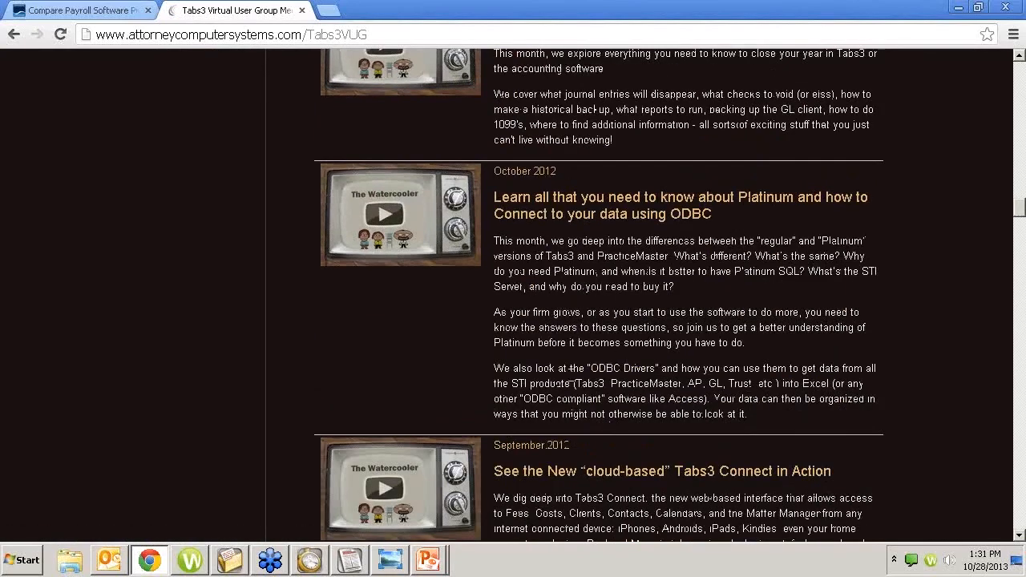
scroll(329, 378, "up", 6)
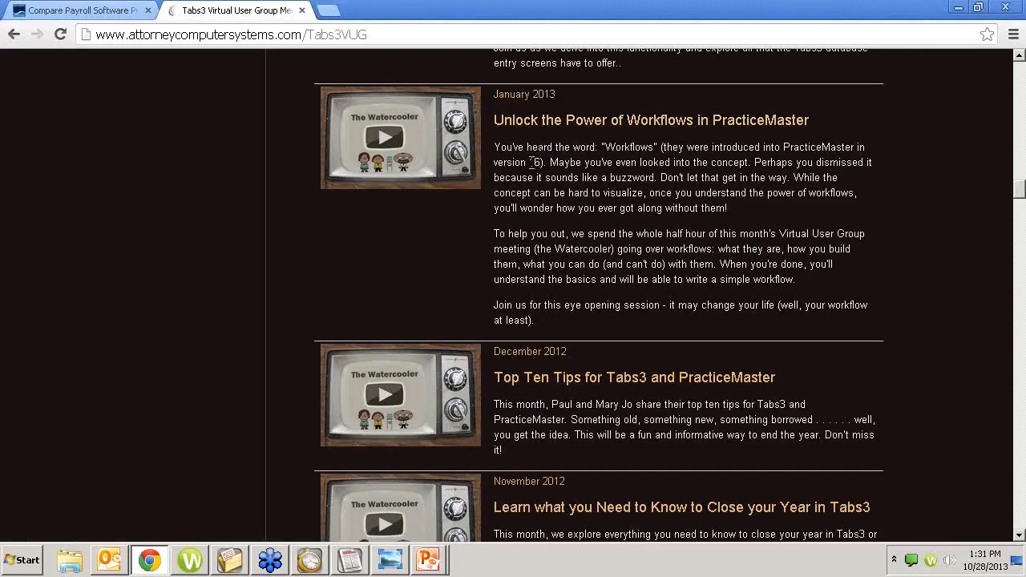
scroll(138, 185, "up", 20)
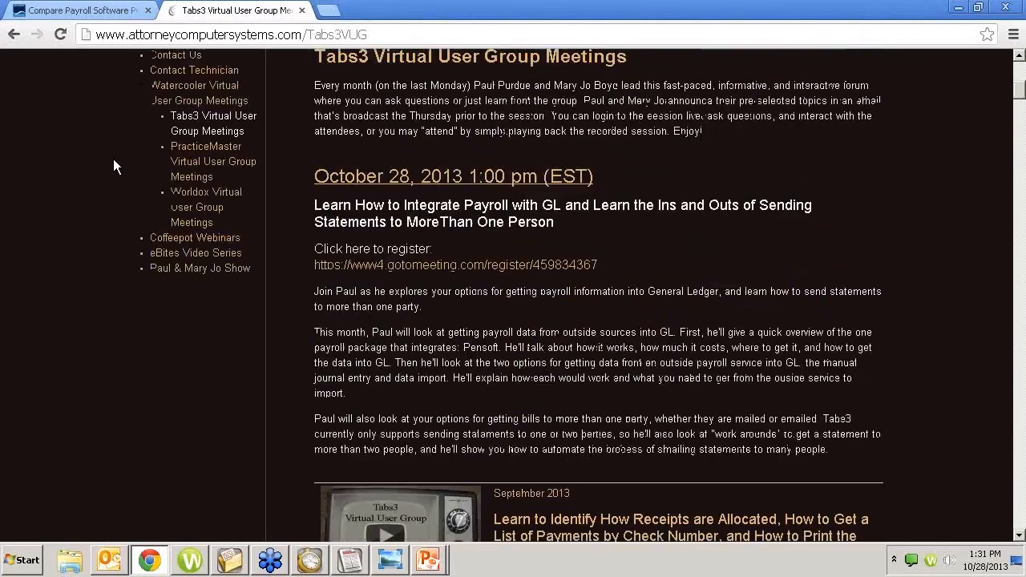
scroll(112, 160, "up", 4)
scroll(114, 161, "down", 2)
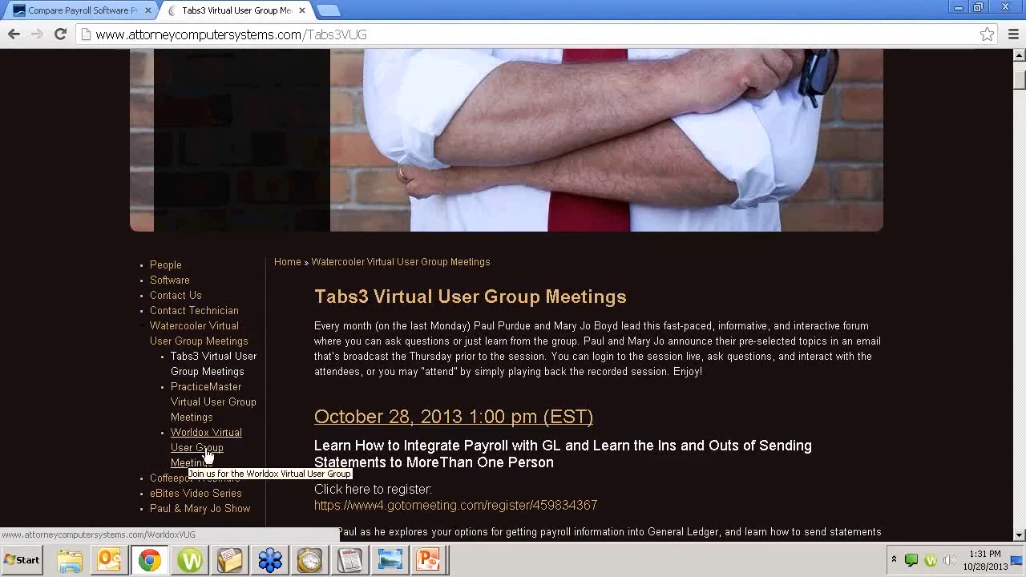
scroll(125, 408, "down", 1)
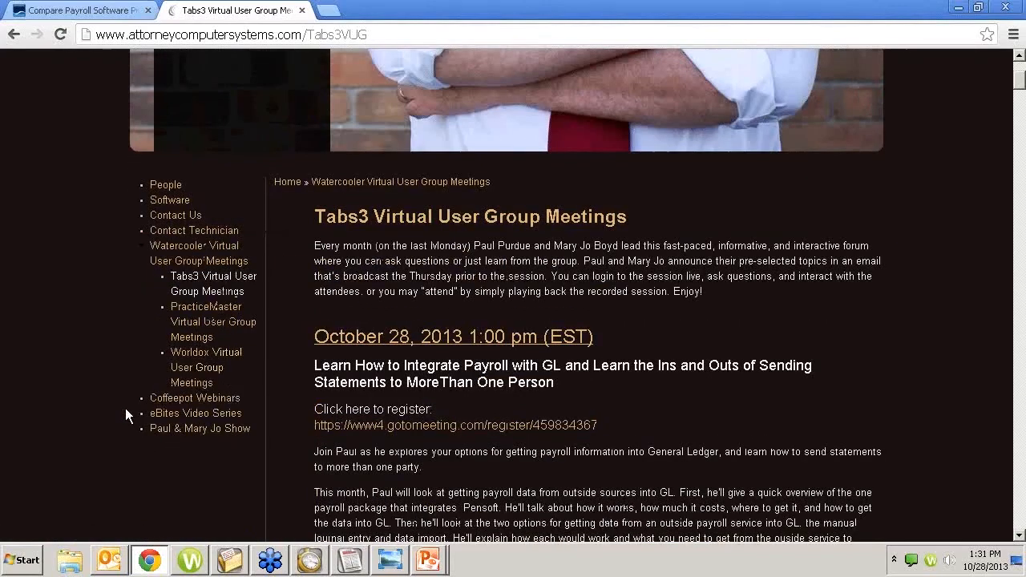
Step: Browse the Coffeepot Webinar Series listing, scrolling through past webinars back to July 2013
left_click(221, 405)
scroll(245, 364, "down", 7)
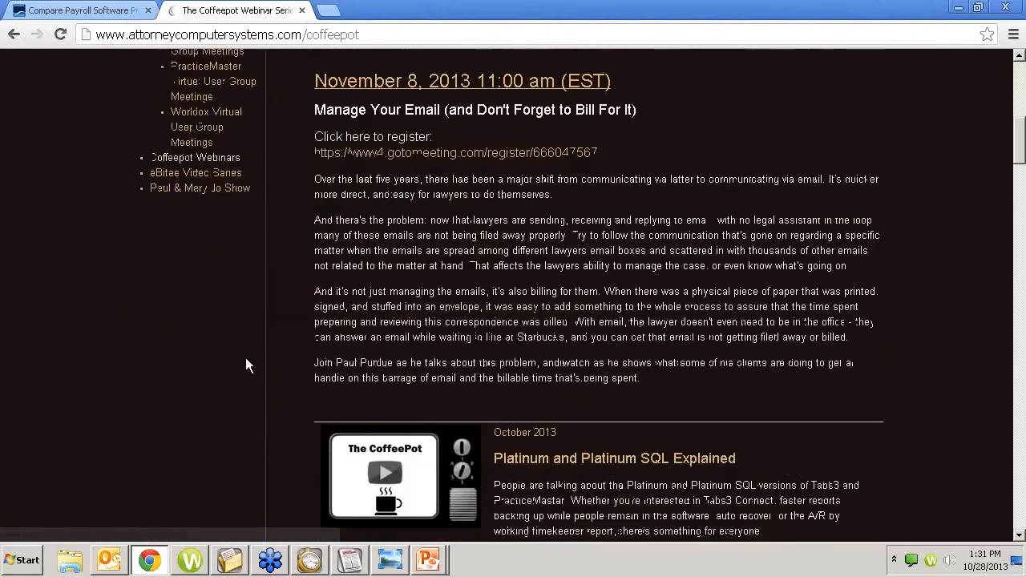
scroll(245, 365, "down", 3)
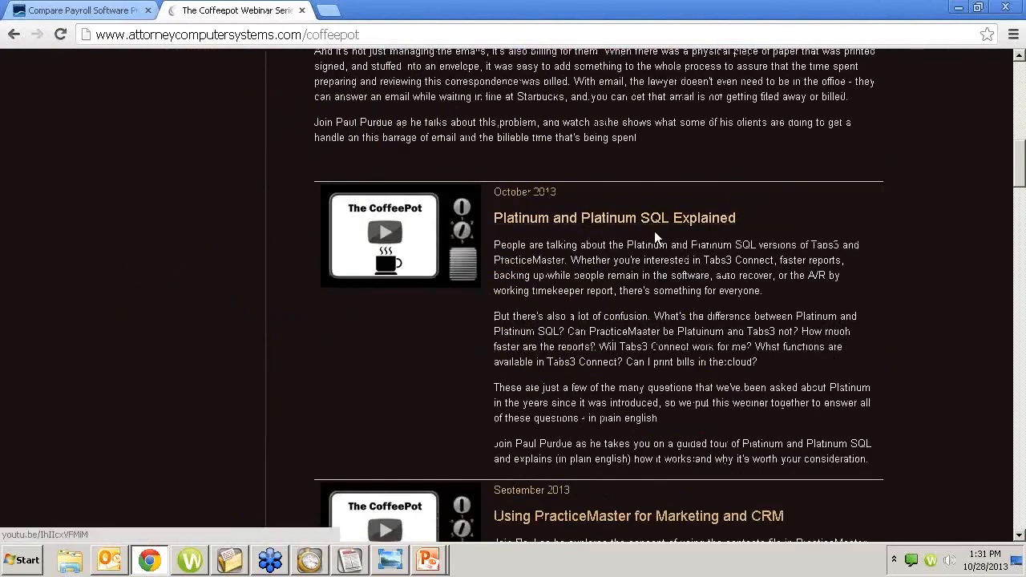
scroll(537, 274, "up", 1)
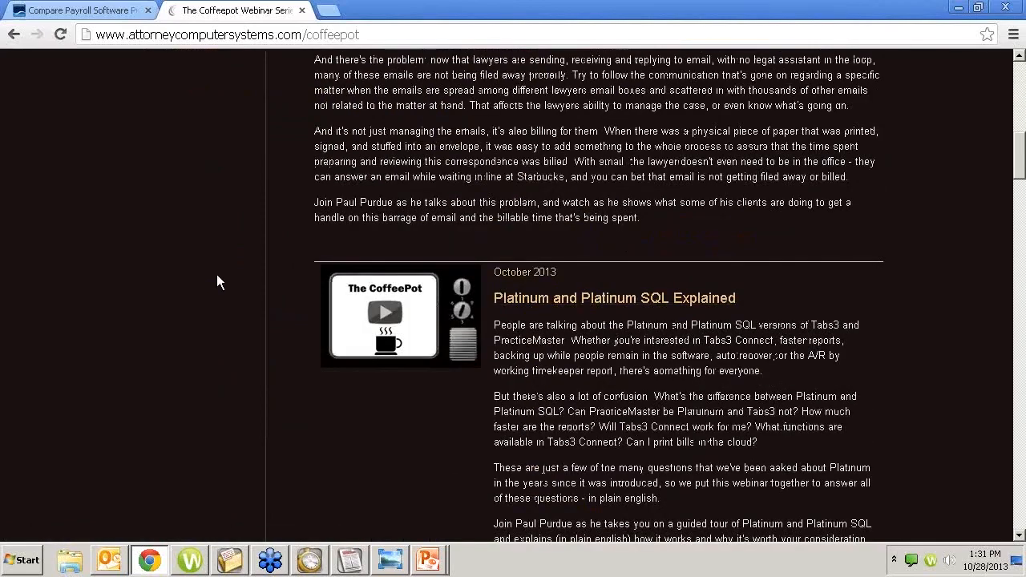
scroll(213, 281, "down", 2)
scroll(214, 279, "down", 4)
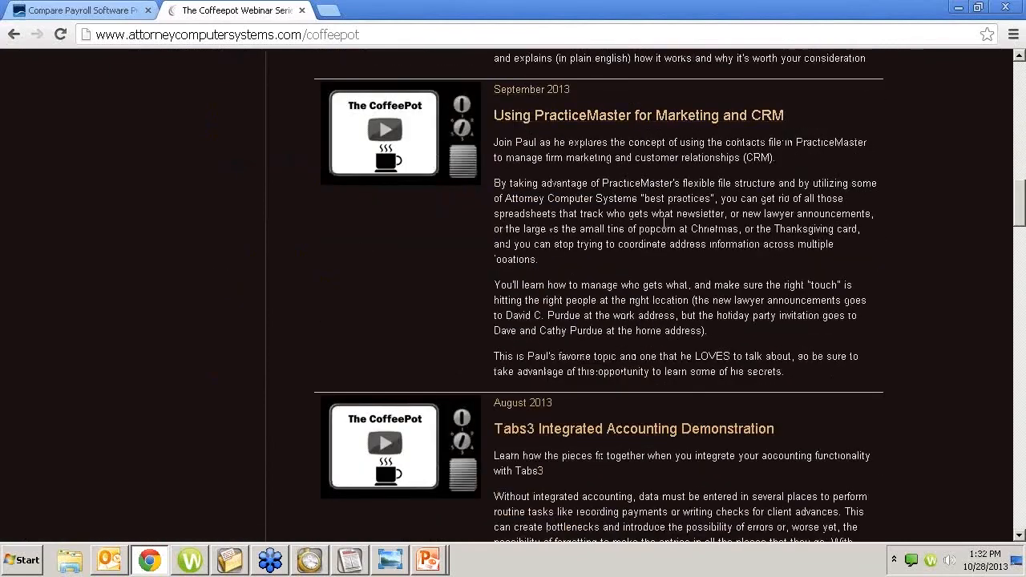
scroll(603, 428, "down", 4)
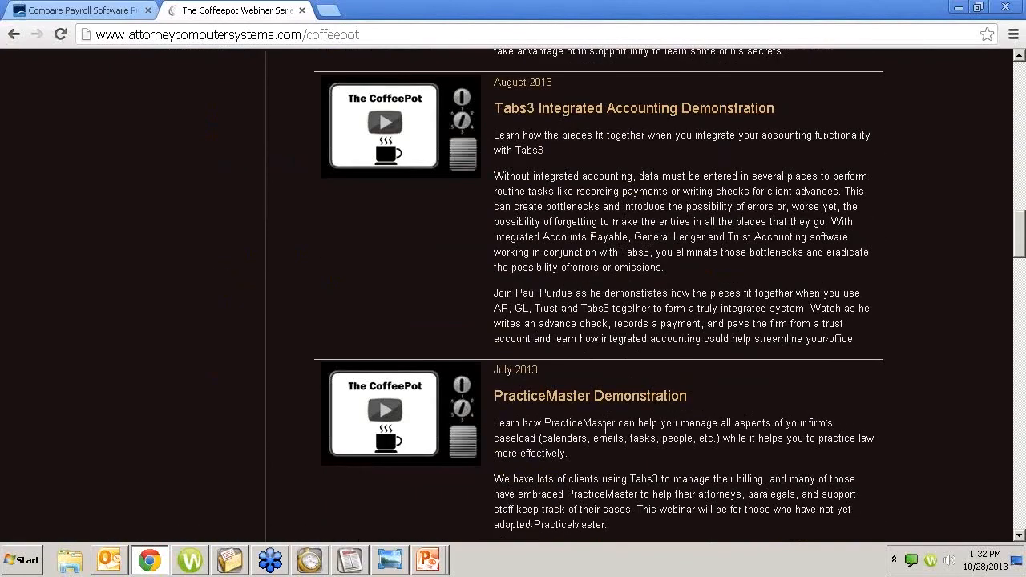
scroll(213, 266, "up", 4)
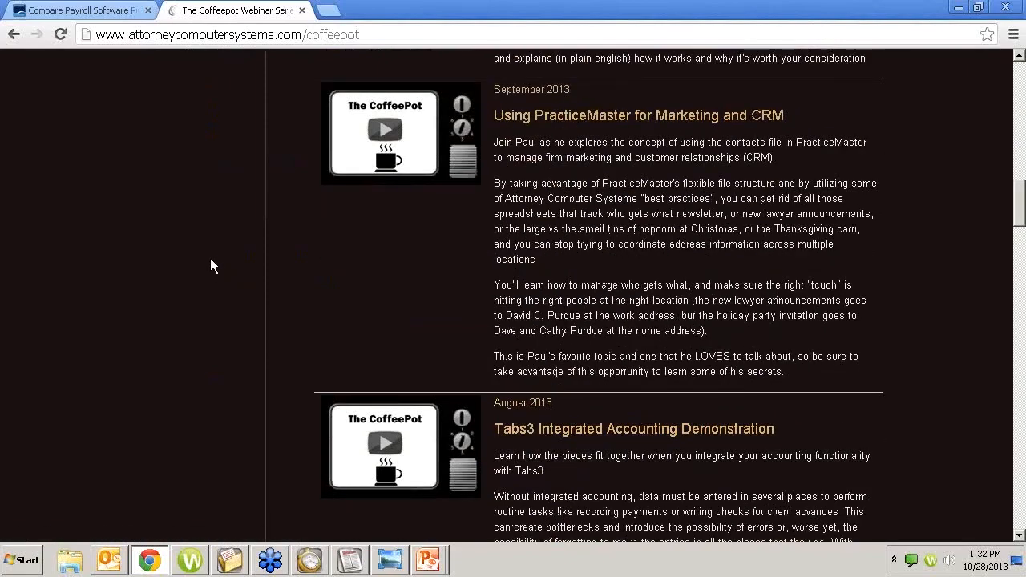
scroll(210, 267, "up", 15)
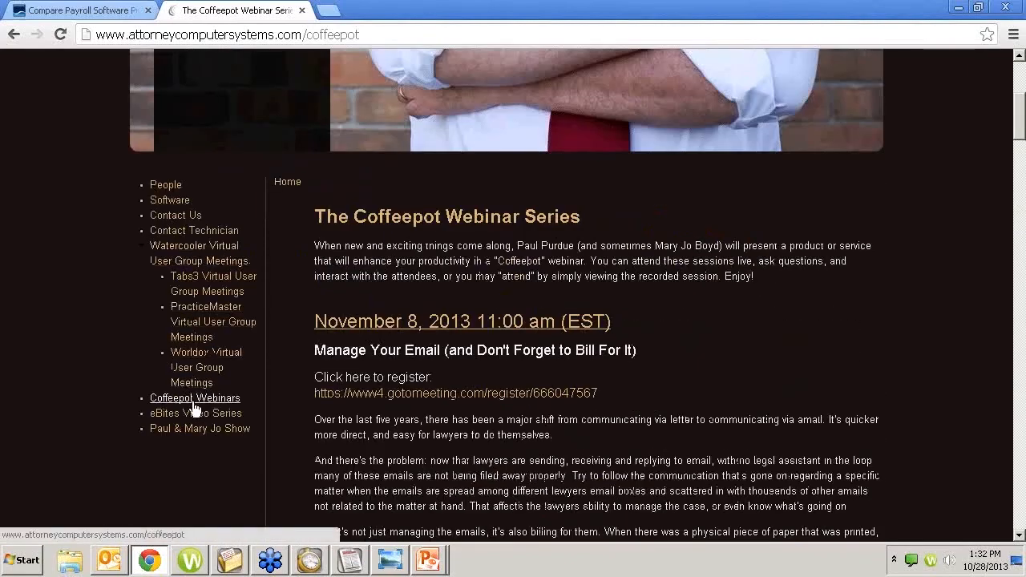
Step: Scroll through the eBites Video Series videos, then go to The Paul & Mary Jo Show page
left_click(193, 414)
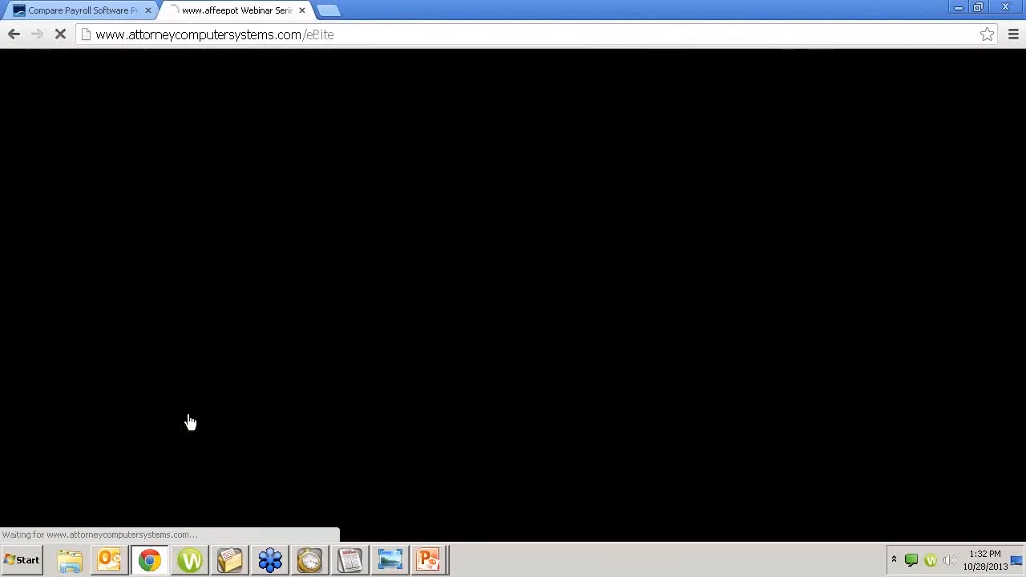
scroll(225, 429, "down", 5)
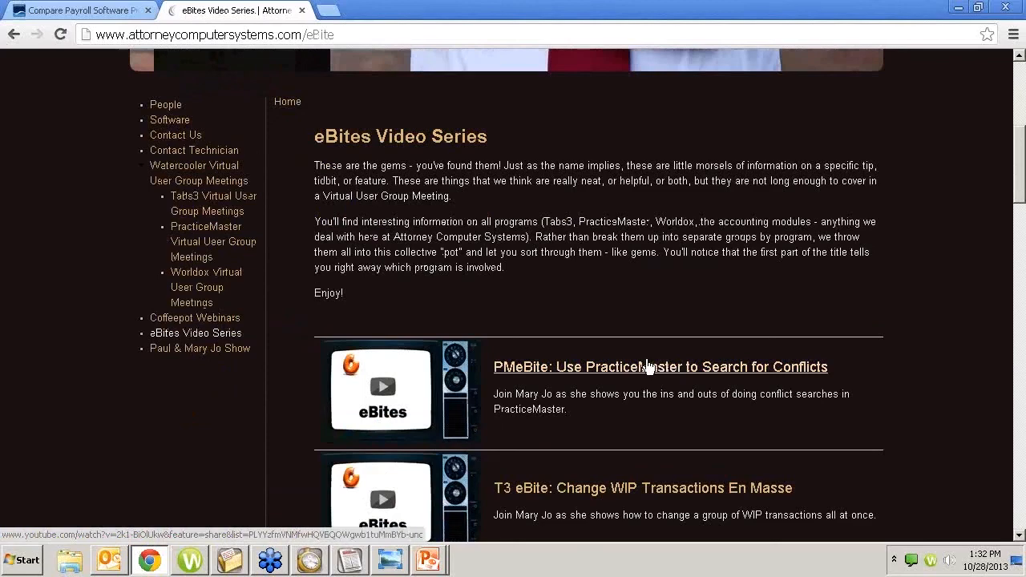
scroll(659, 390, "down", 3)
scroll(659, 389, "down", 2)
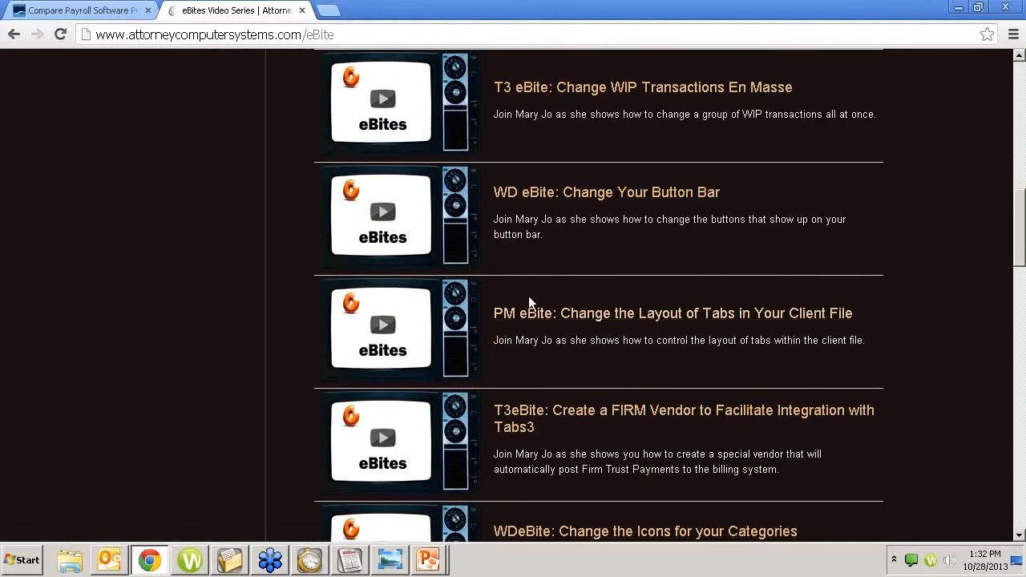
scroll(551, 276, "down", 1)
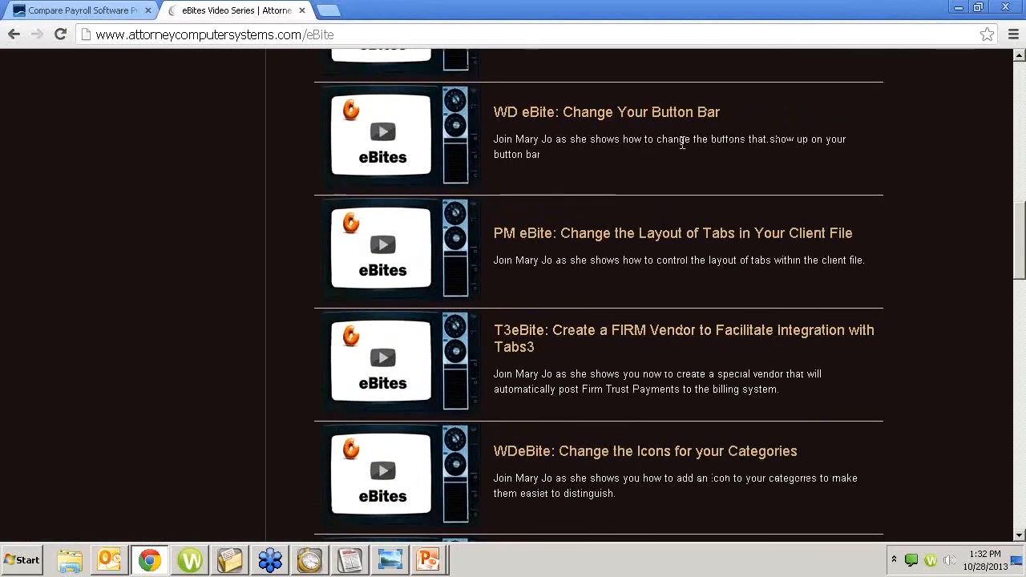
scroll(561, 303, "down", 1)
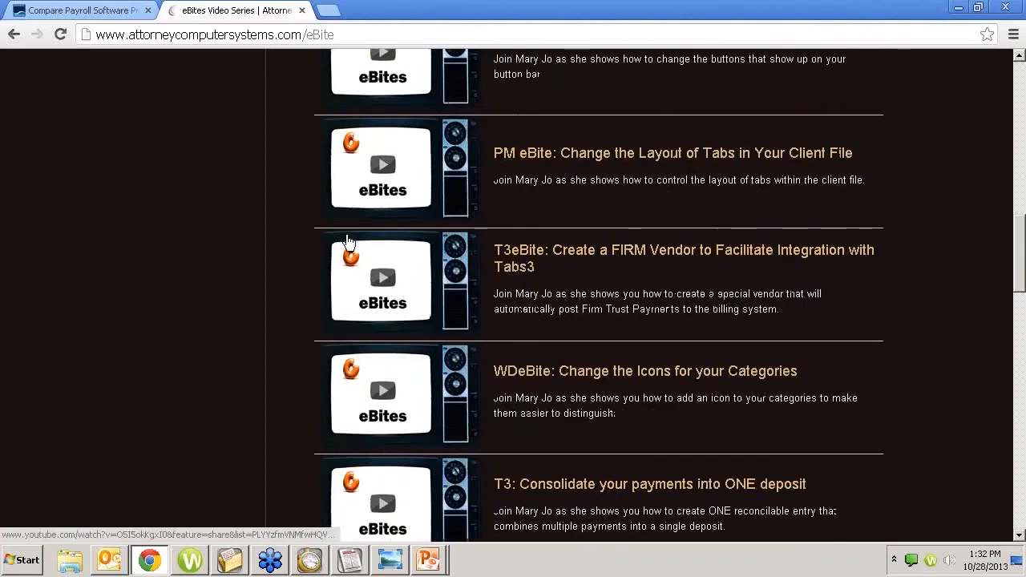
scroll(335, 233, "up", 15)
scroll(335, 233, "down", 4)
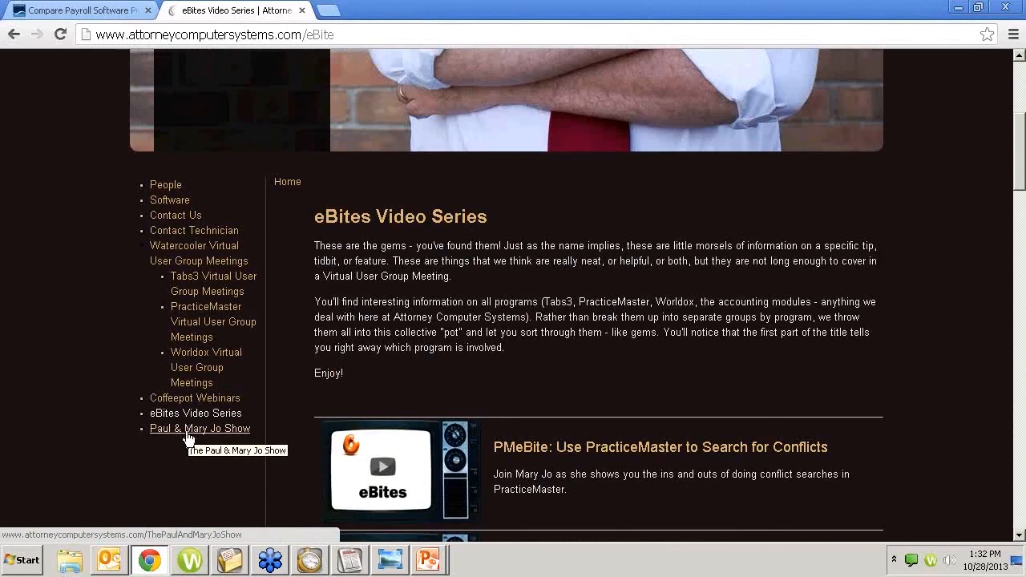
left_click(186, 435)
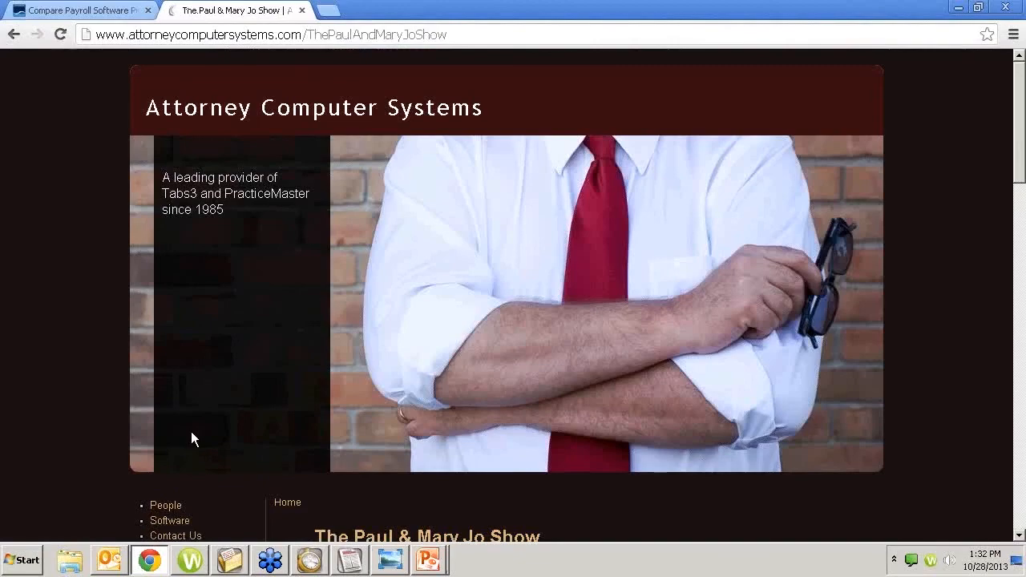
scroll(191, 431, "down", 5)
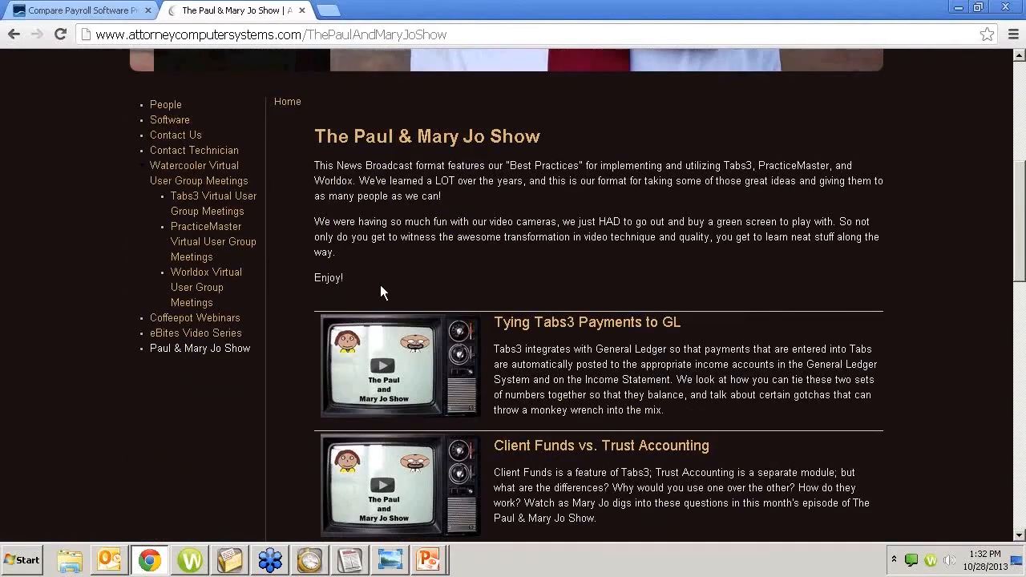